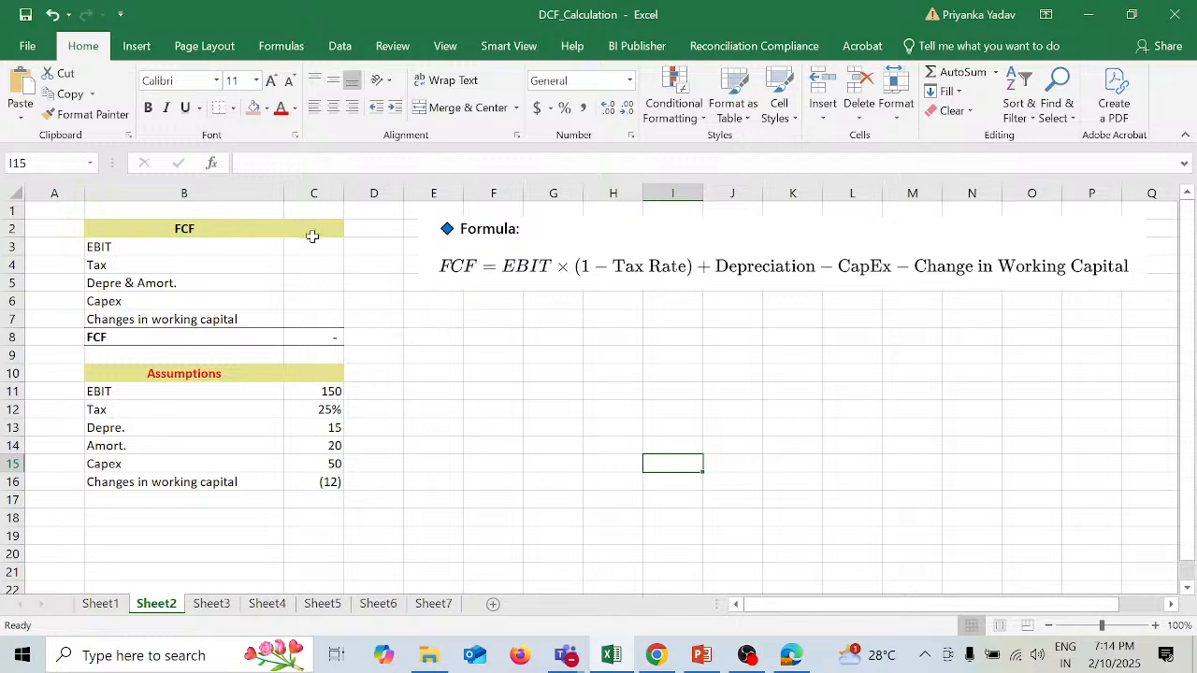
Step: Link the EBIT amount in C3 of the FCF table to the EBIT assumption with =C11
click(307, 245)
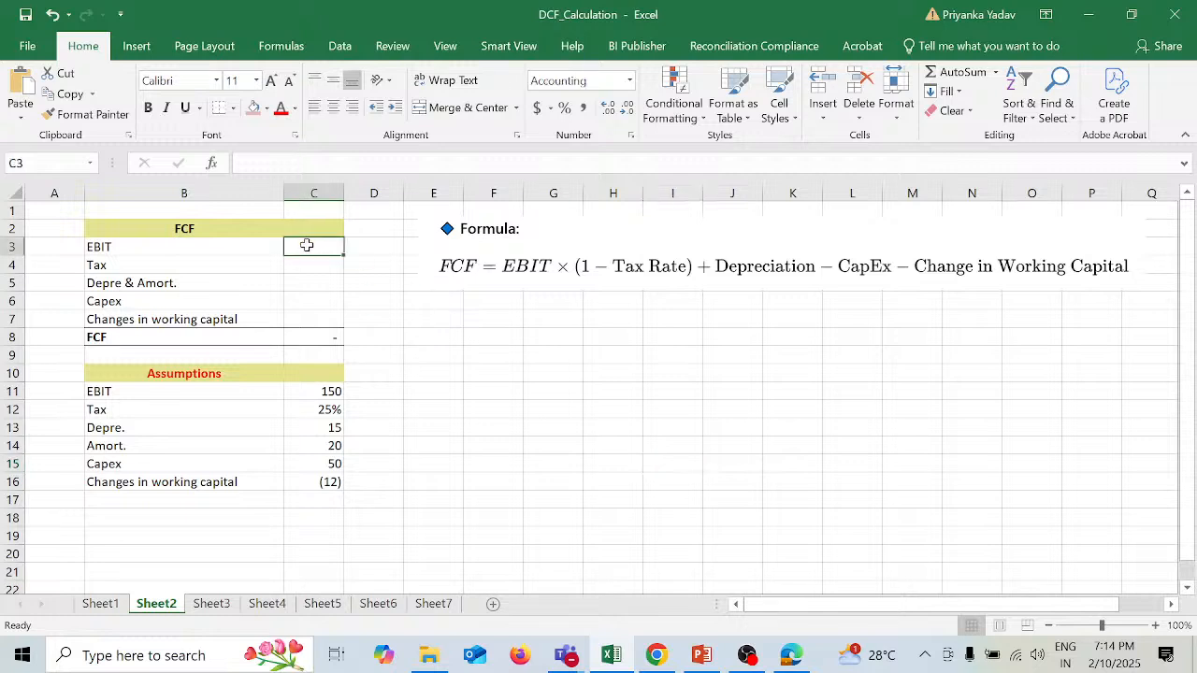
text(=)
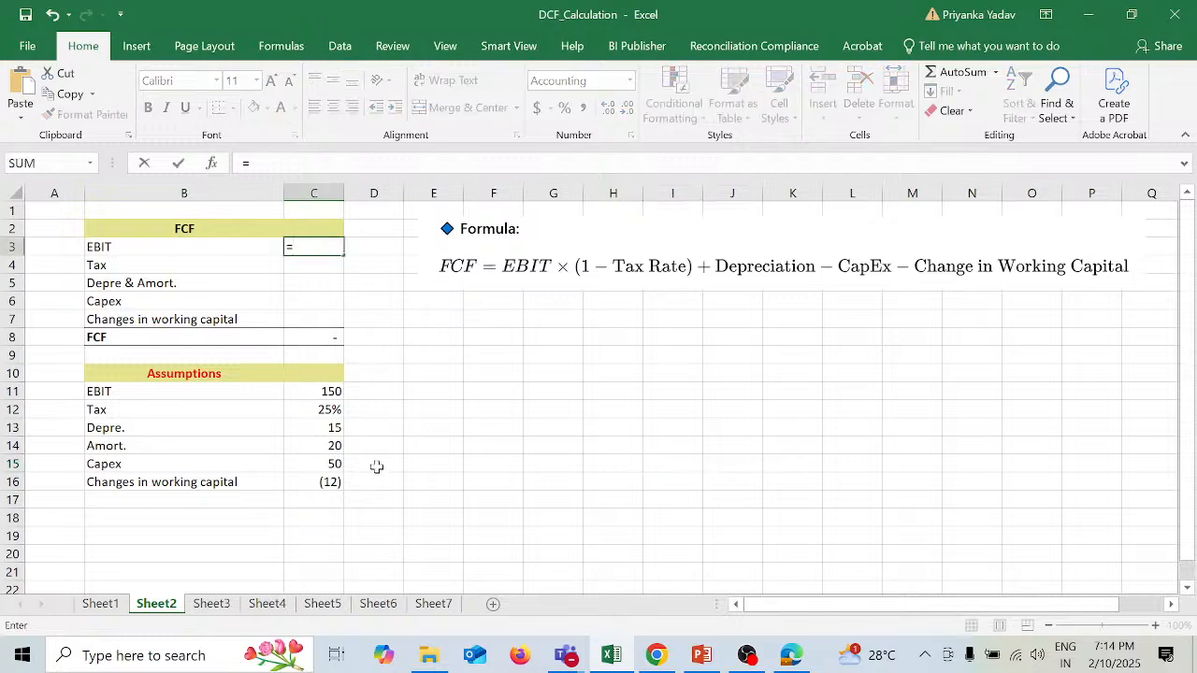
click(329, 391)
key(Return)
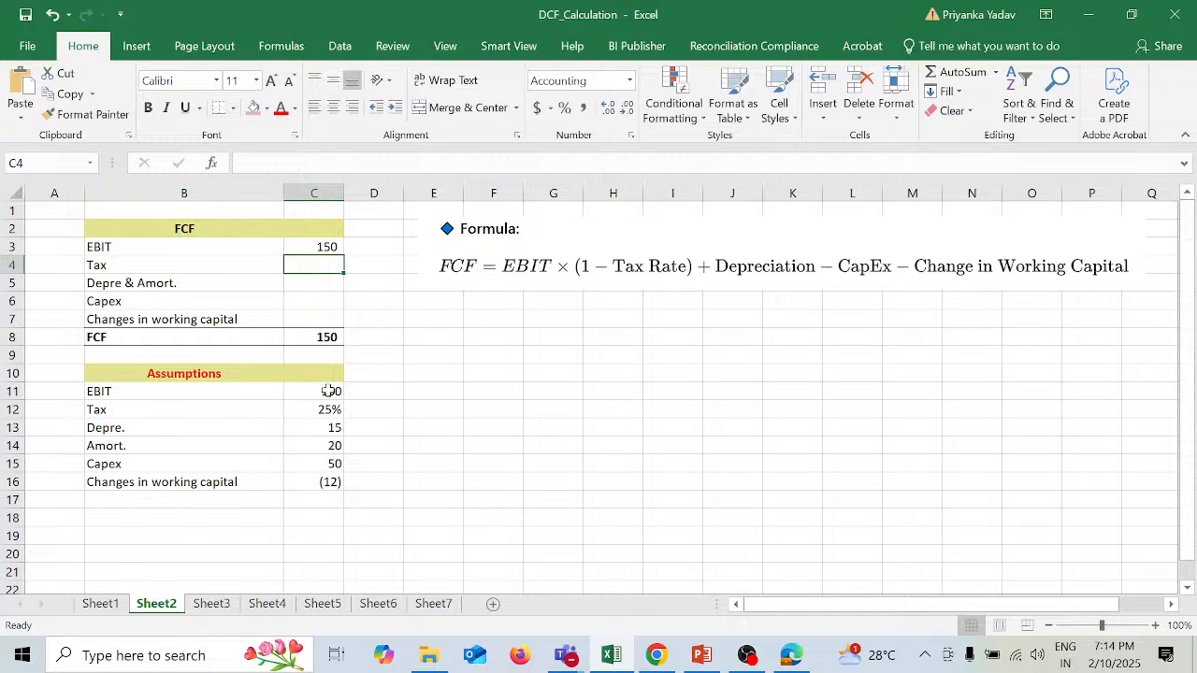
Step: Calculate the tax in C4 as a negative amount from the EBIT and tax rate assumptions with =C11*-C12
text(=)
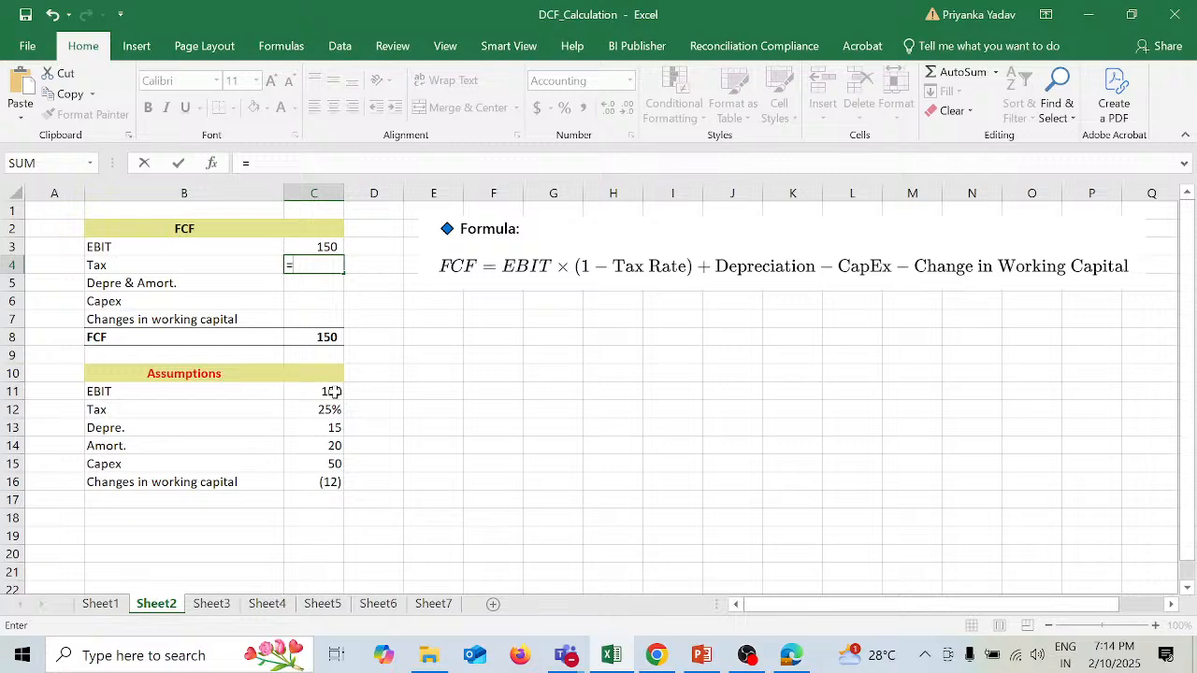
click(334, 392)
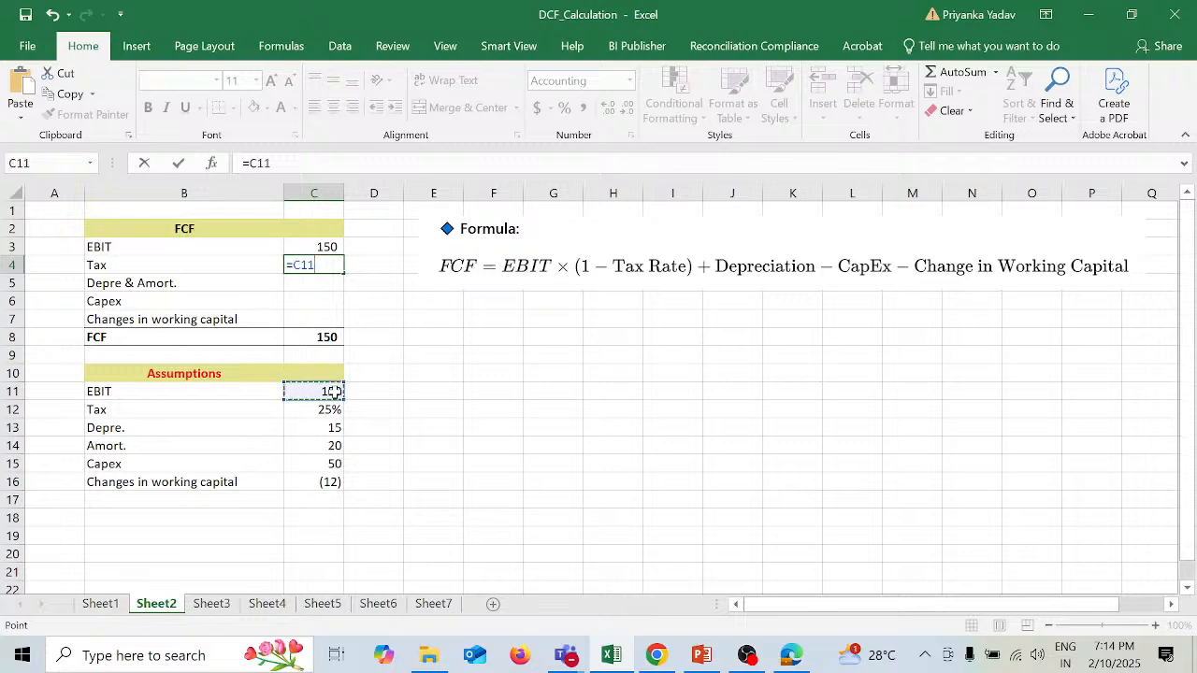
text(*-)
click(334, 410)
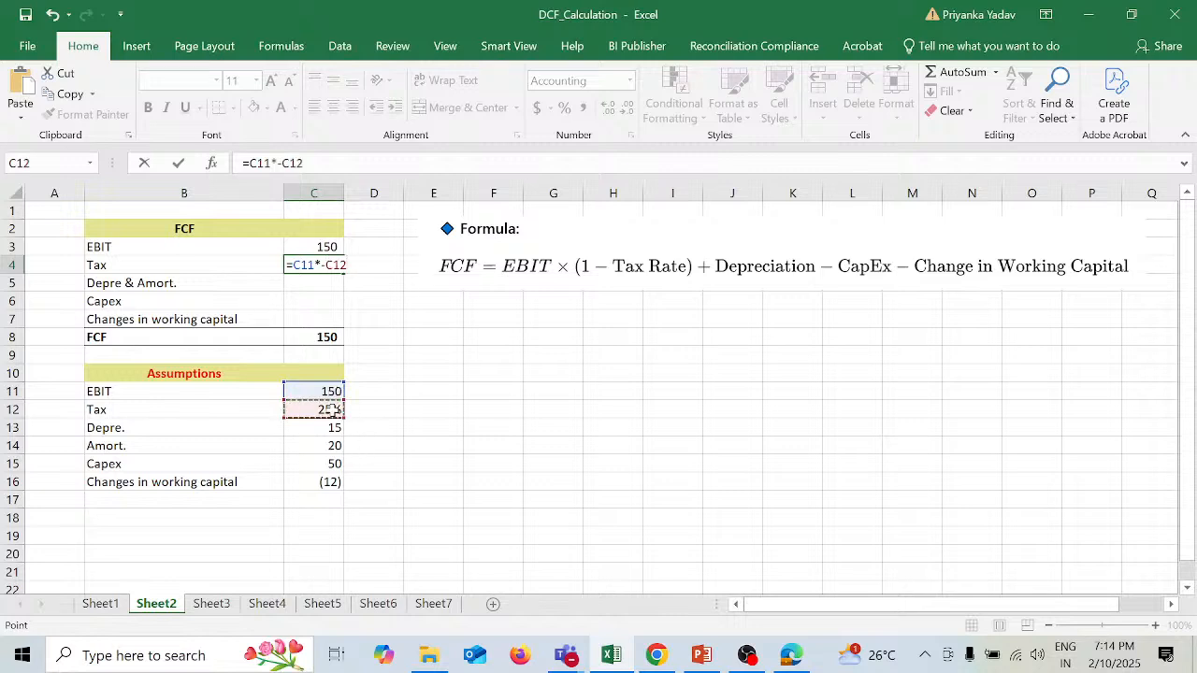
key(Return)
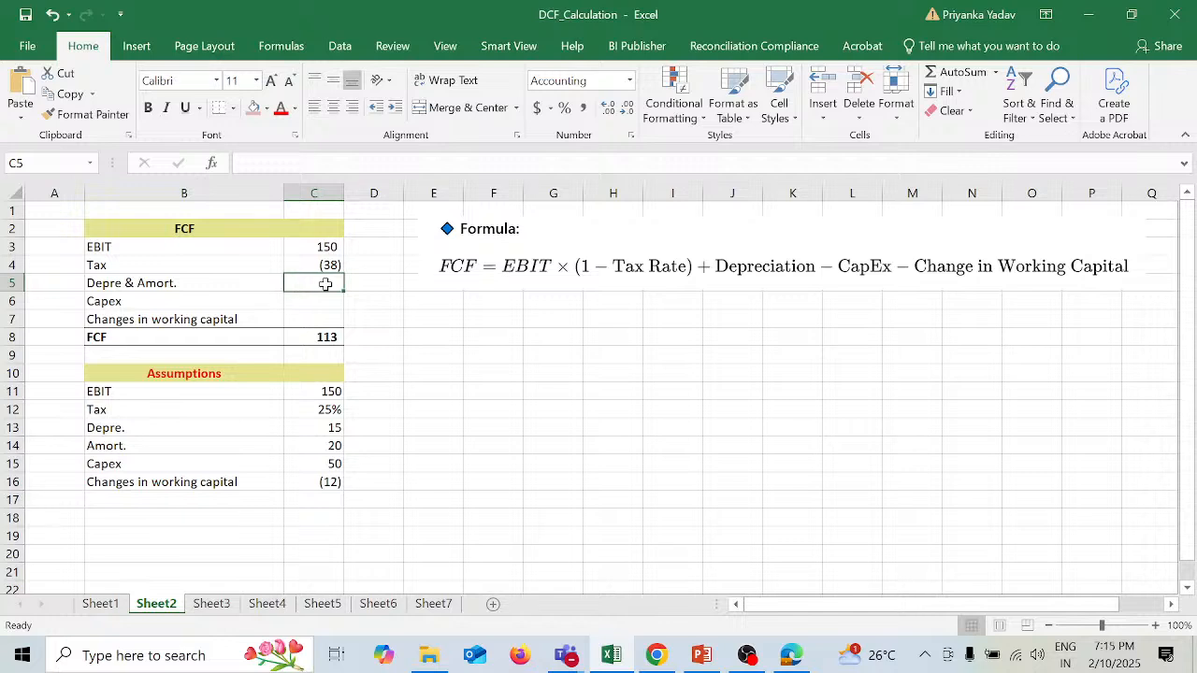
Step: Fill Depre & Amort. in C5 with the sum of the depreciation and amortization assumptions, =C13+C14
text(=)
click(330, 425)
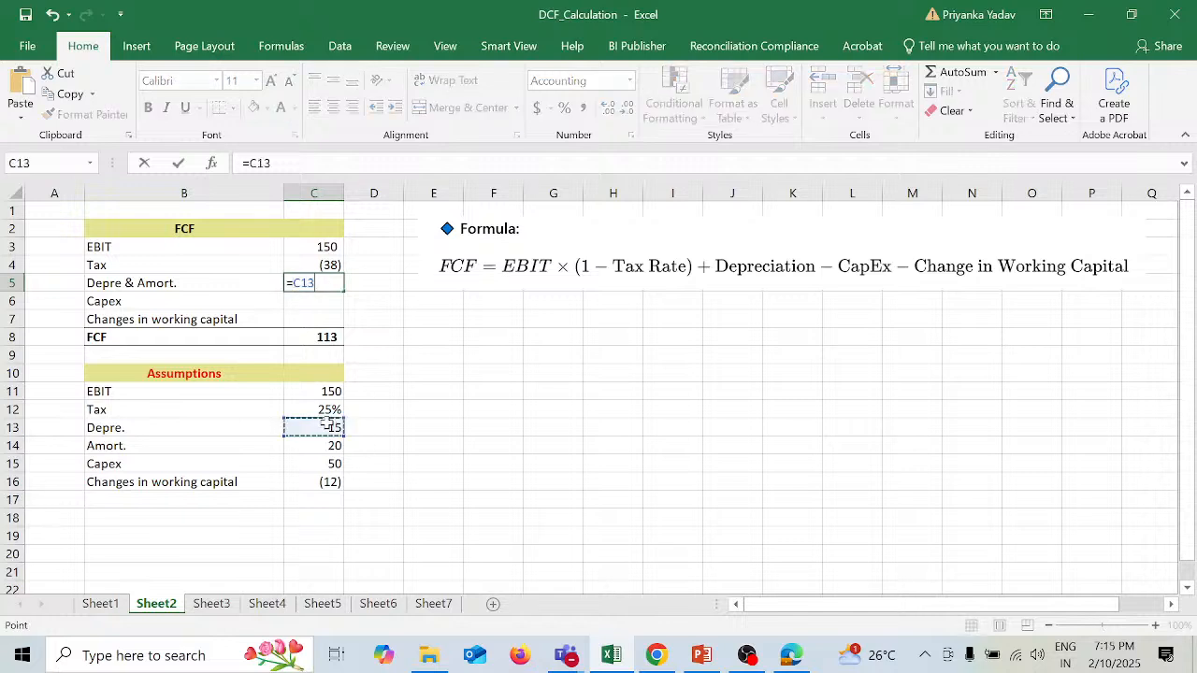
text(+)
click(332, 445)
key(Return)
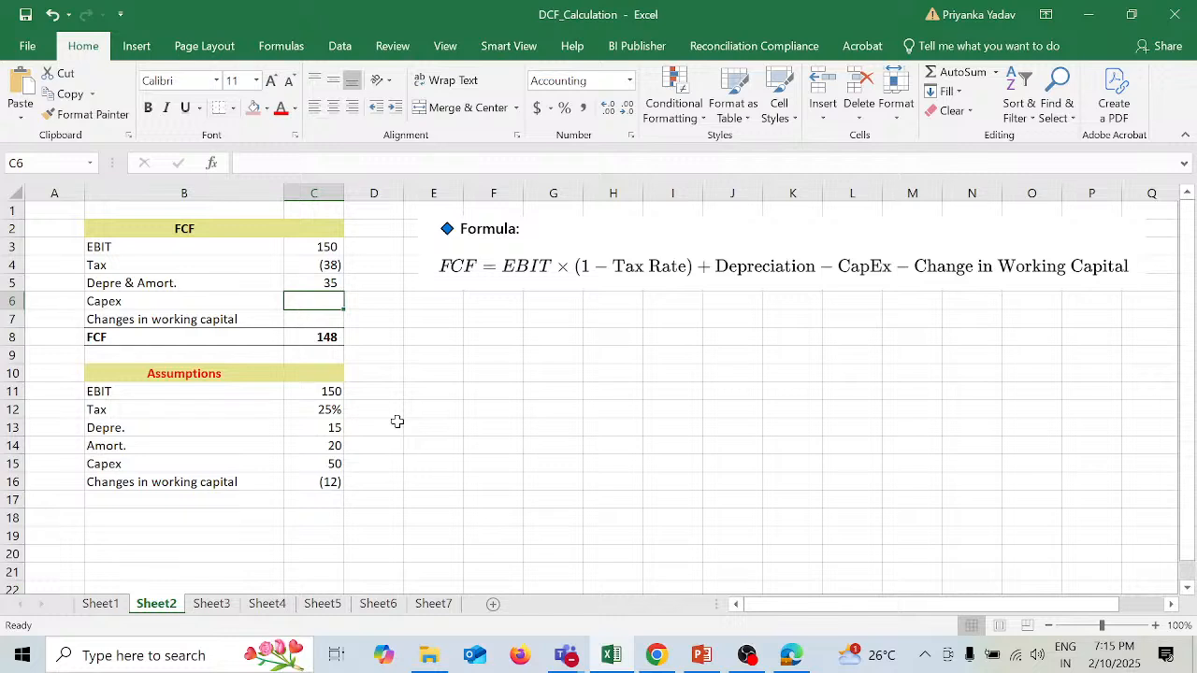
Step: Enter Capex in C6 as the negative of the Capex assumption with =-C15
text(=)
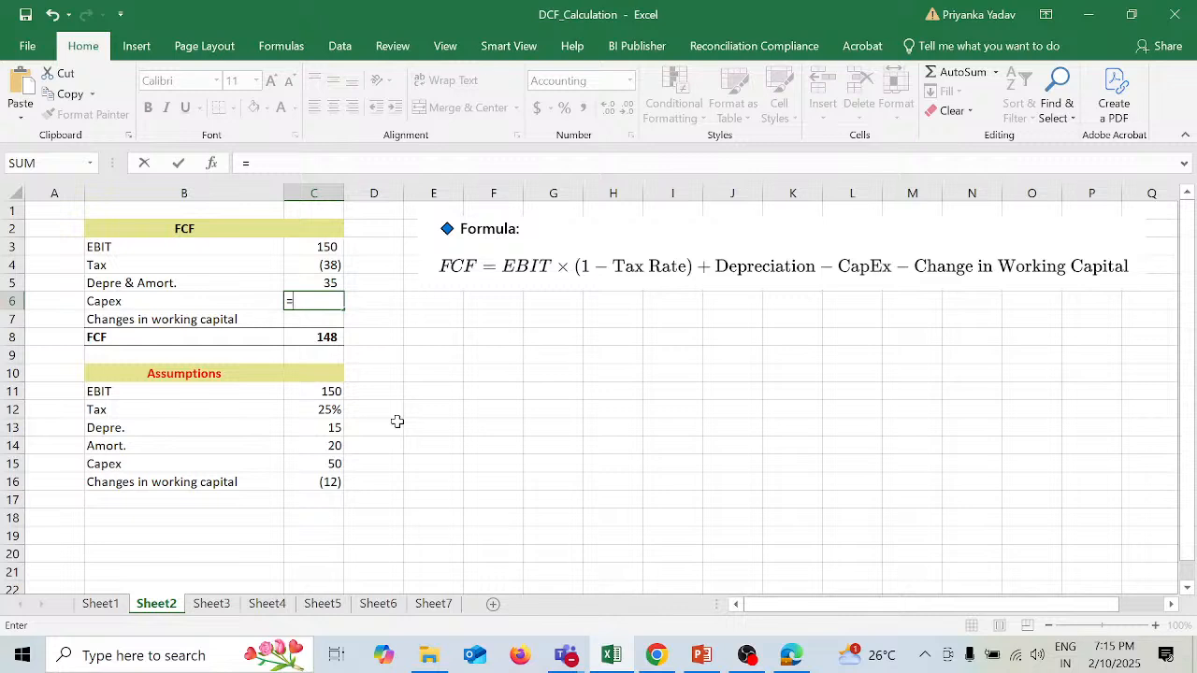
text(-)
click(329, 463)
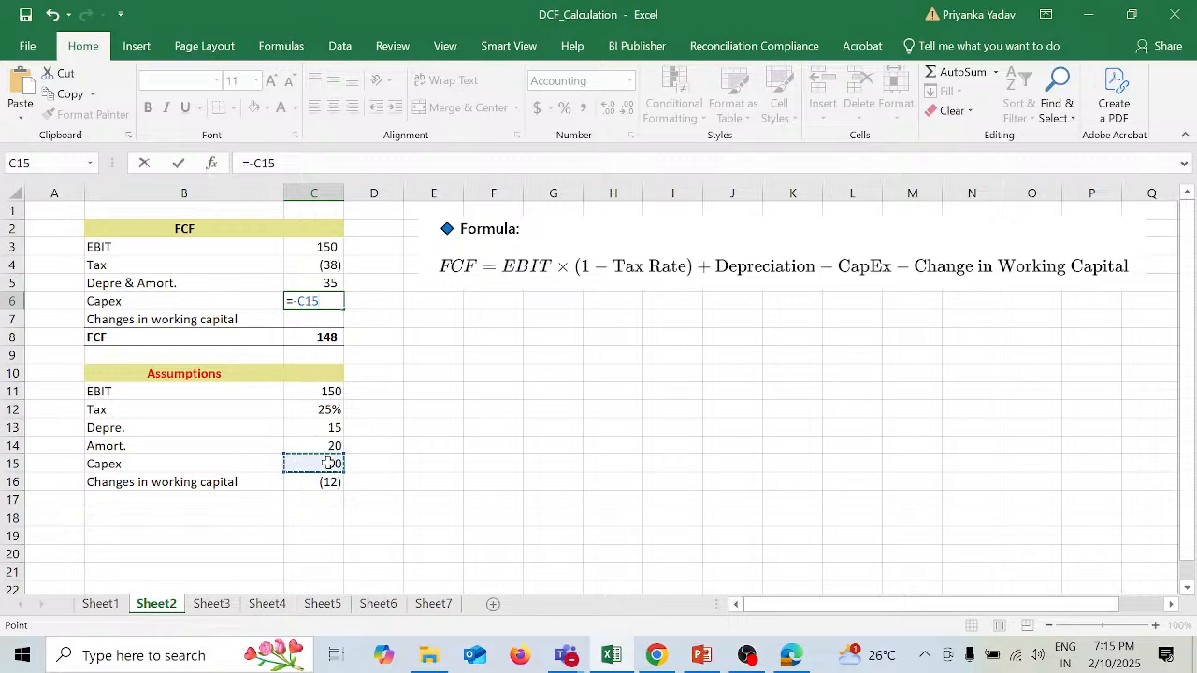
key(Return)
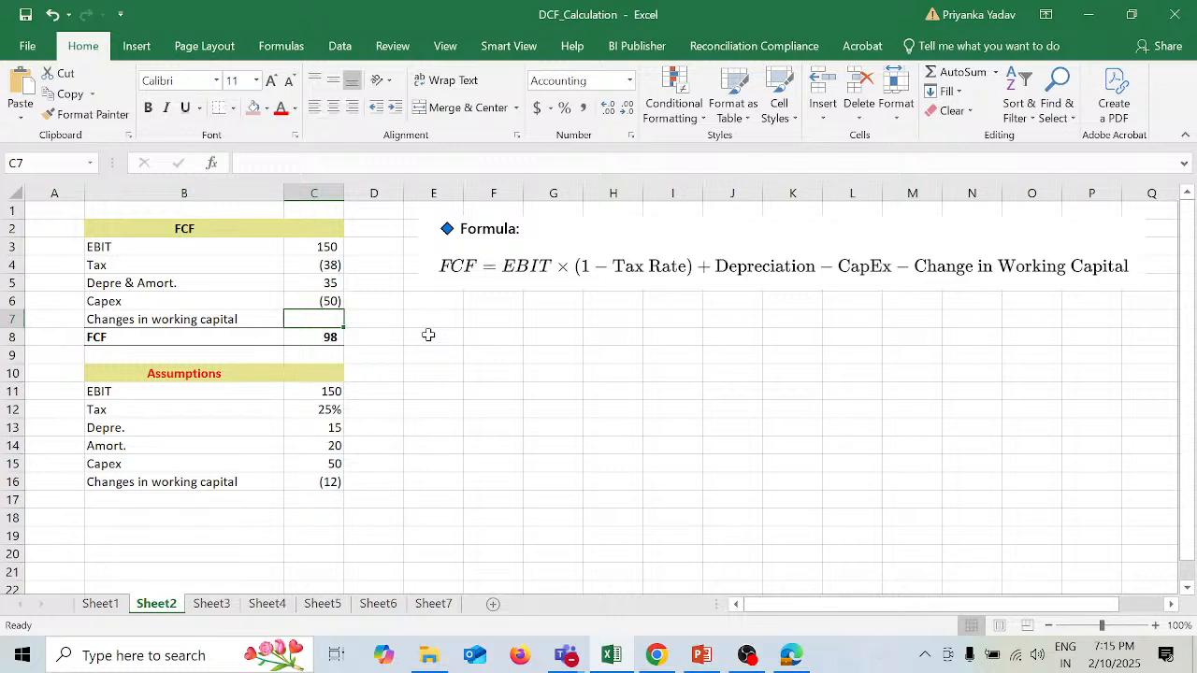
Step: Link Changes in working capital in C7 to its assumption with =C16 and check the FCF total's formula in C8
text(=)
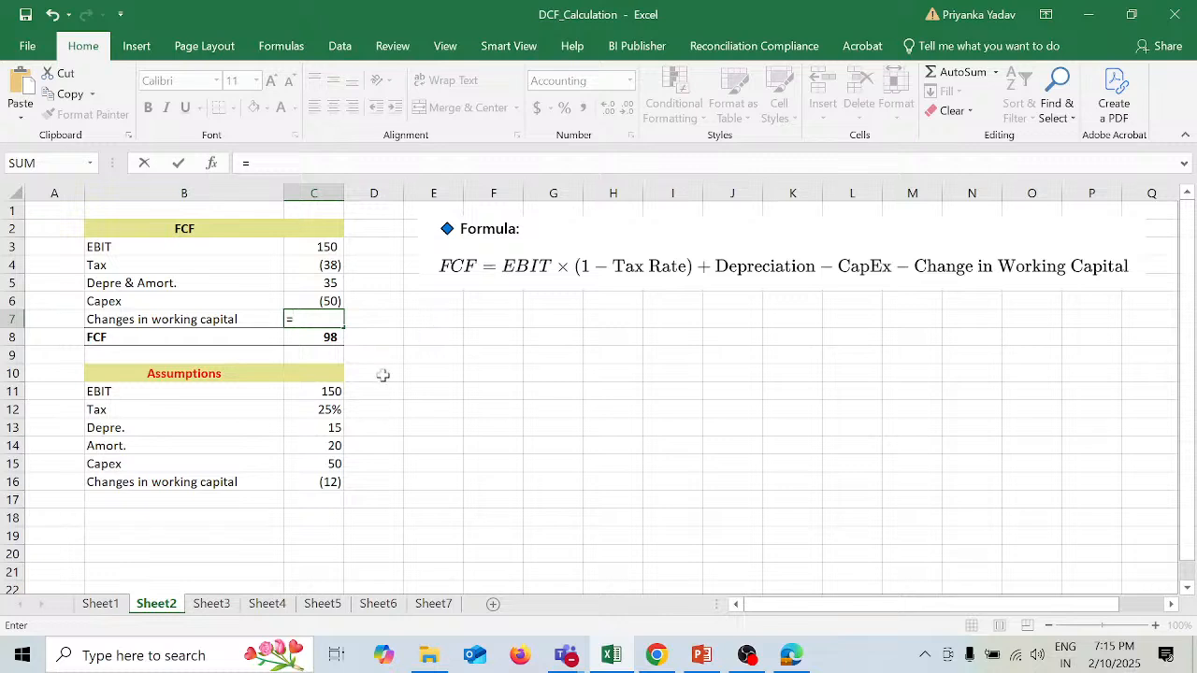
click(331, 479)
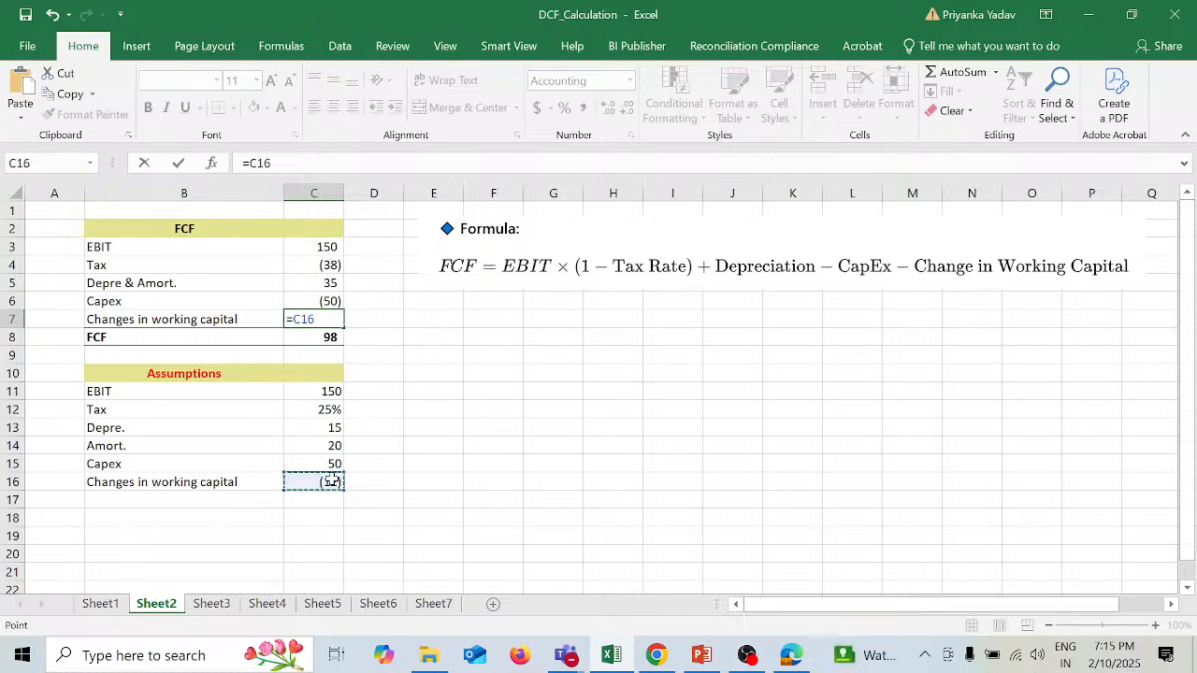
key(Return)
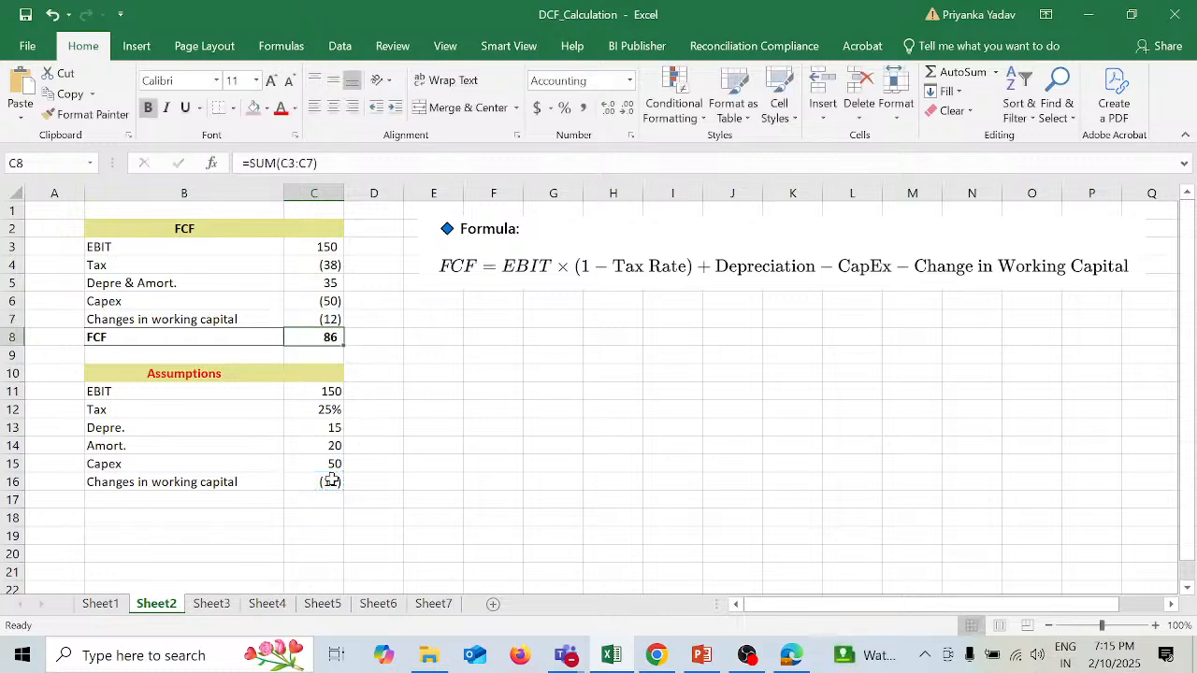
double_click(322, 336)
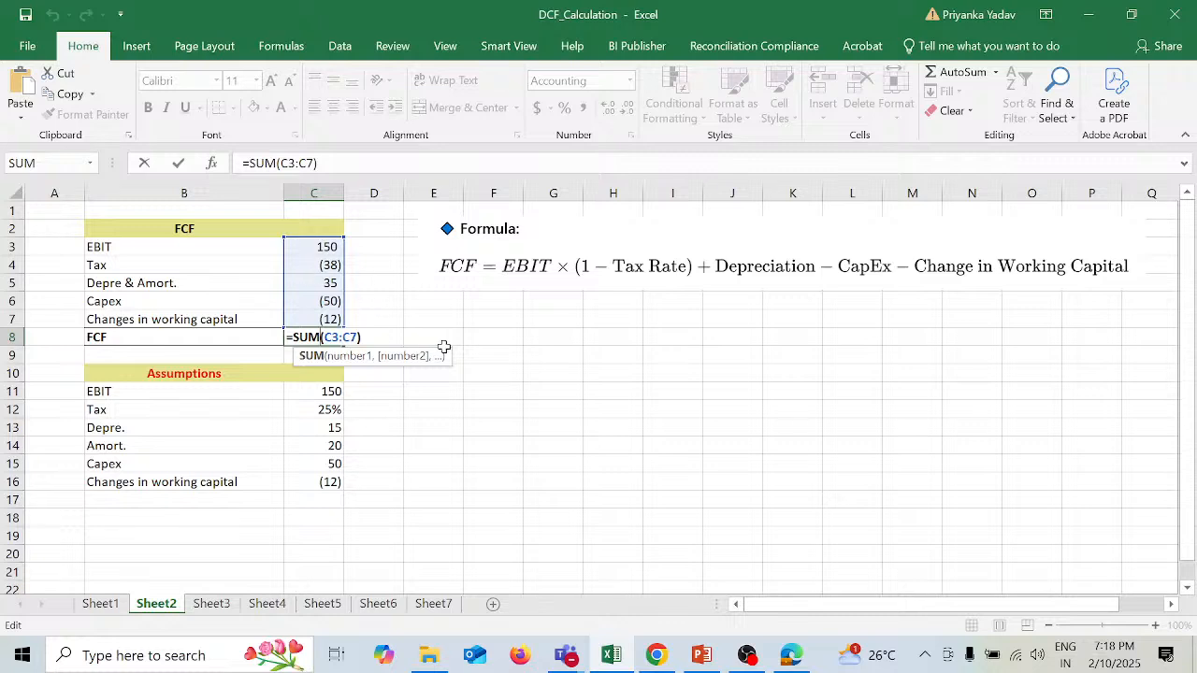
key(Return)
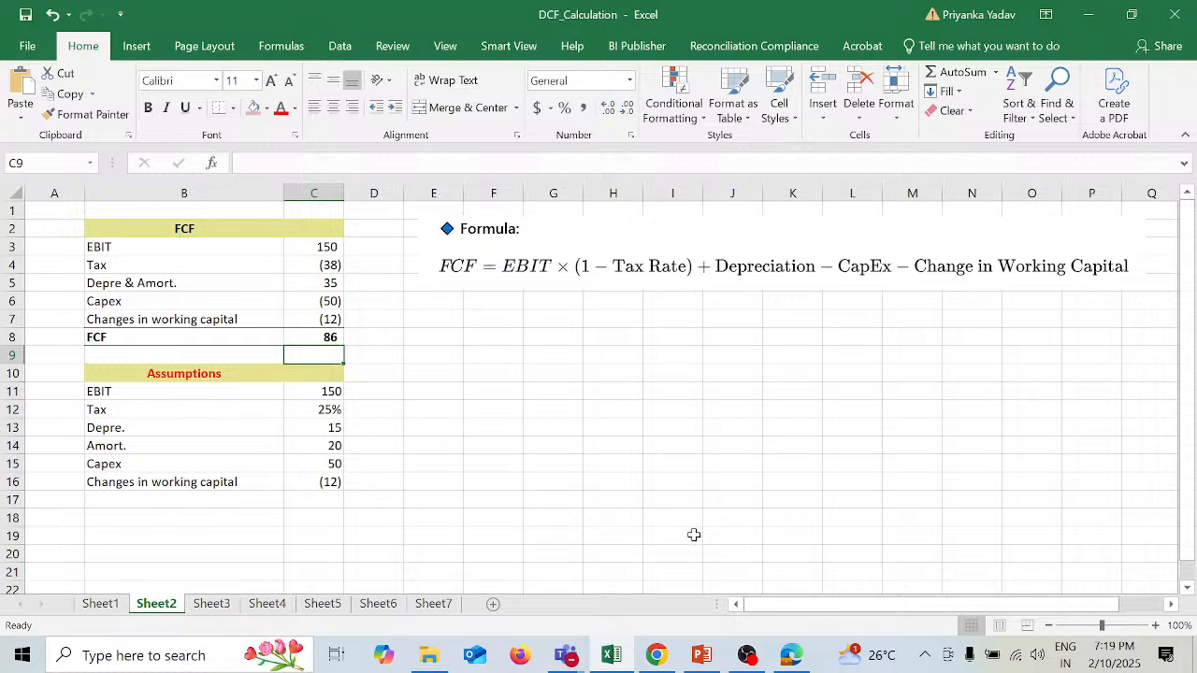
Step: Switch to PowerPoint to review the Discounted Cashflow (DCF) steps slide and return to the DCF_Calculation workbook in Excel
mouse_move(704, 658)
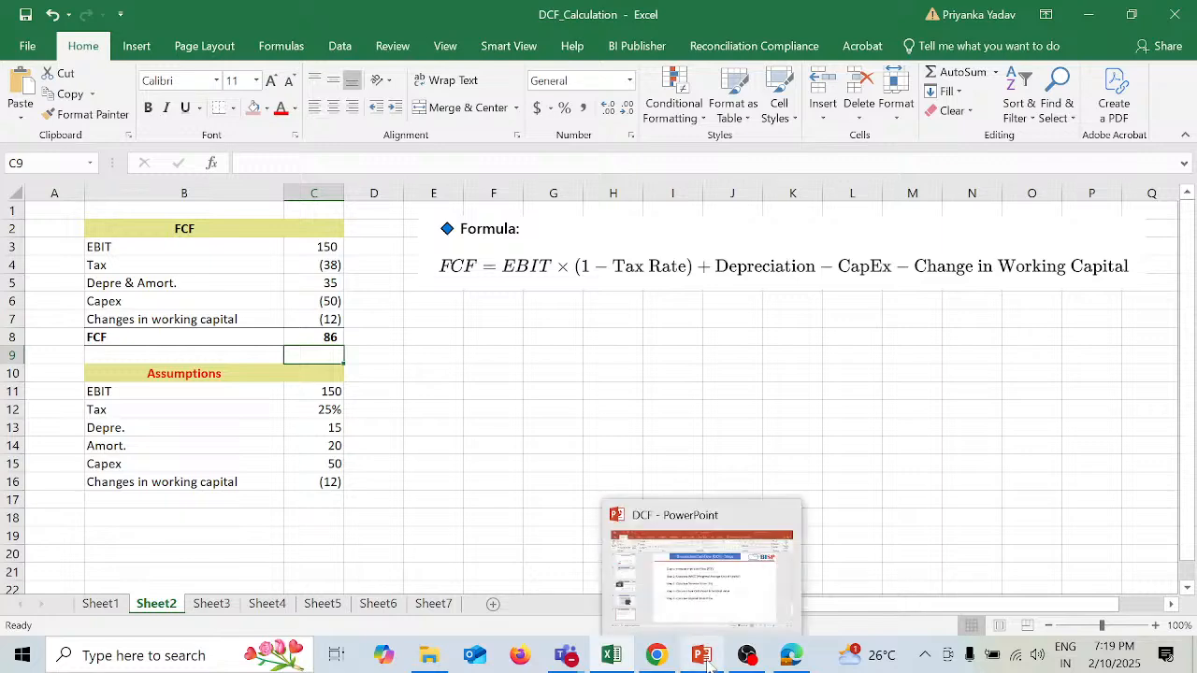
click(737, 583)
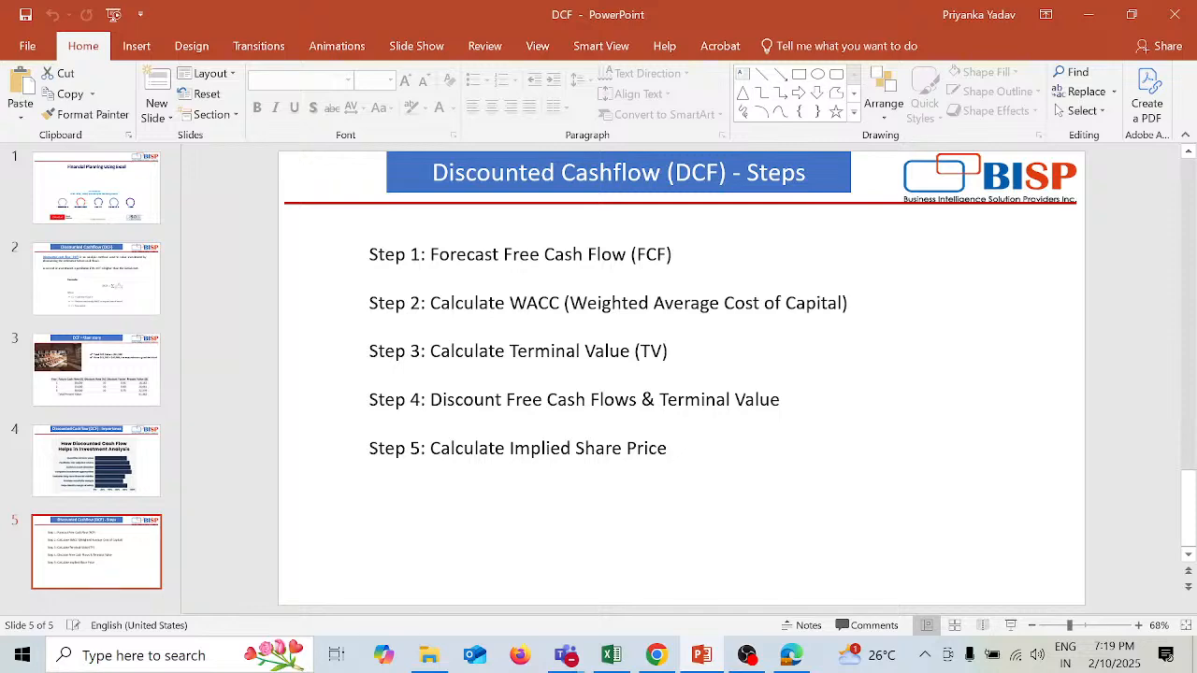
key(alt+Tab)
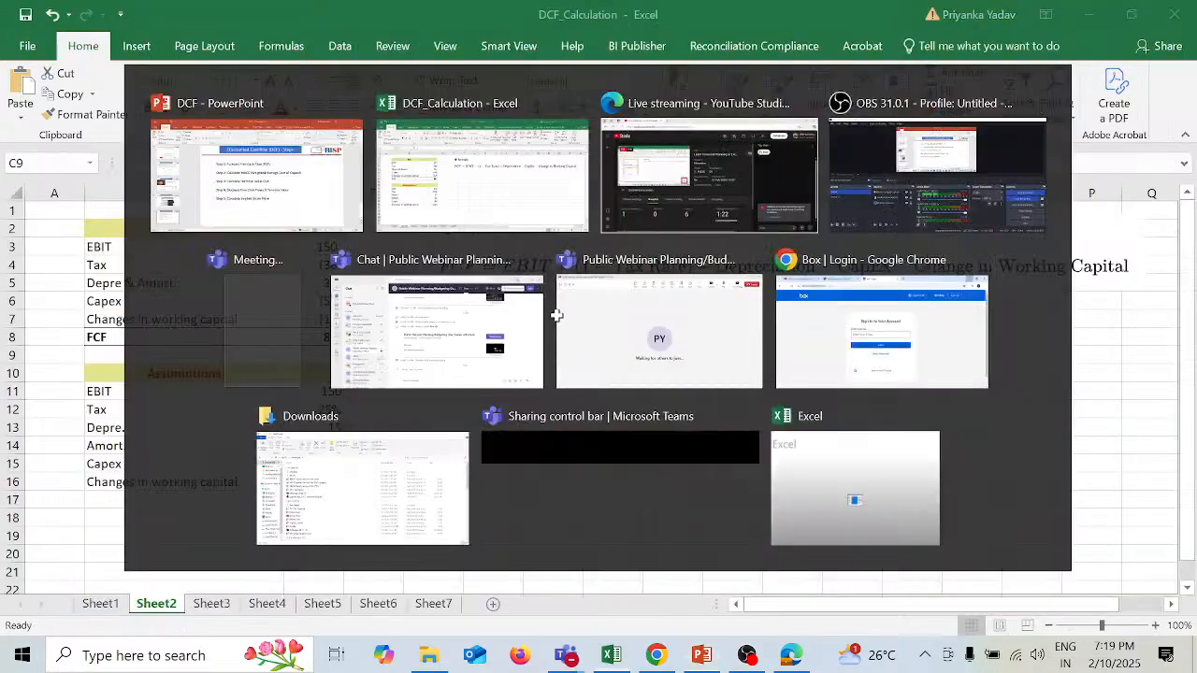
Step: On Sheet3, calculate the E/V ratio in C9 from the equity and debt values with =C3/SUM(C3:C4)
click(231, 607)
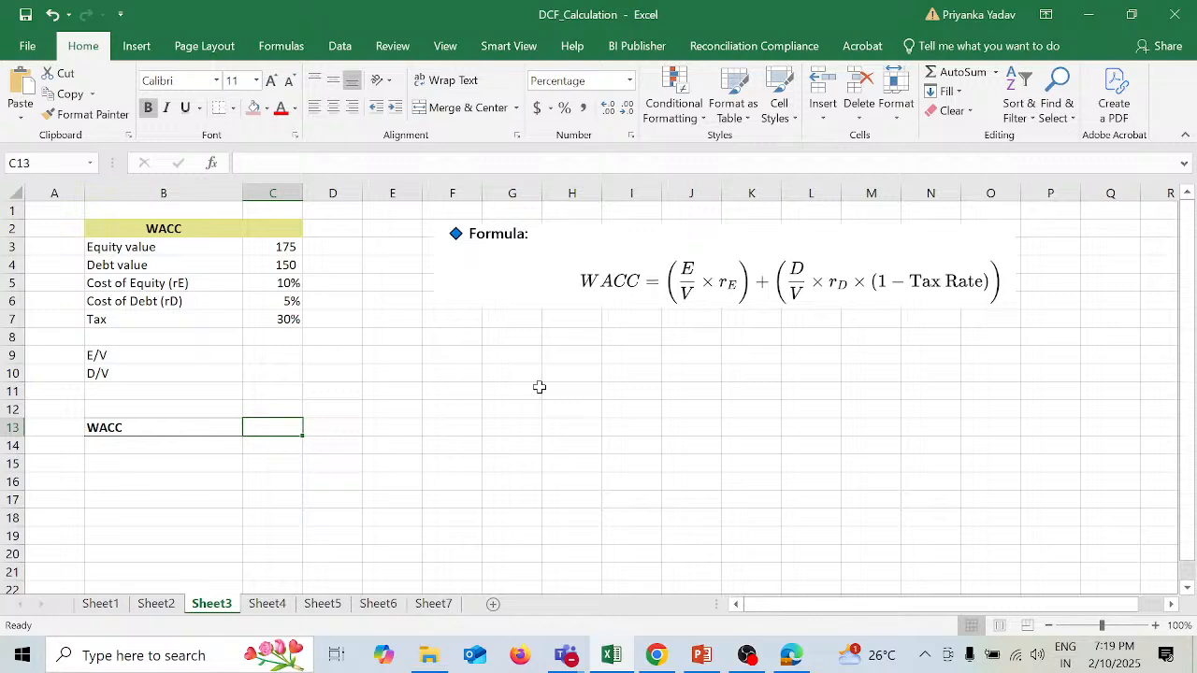
click(175, 421)
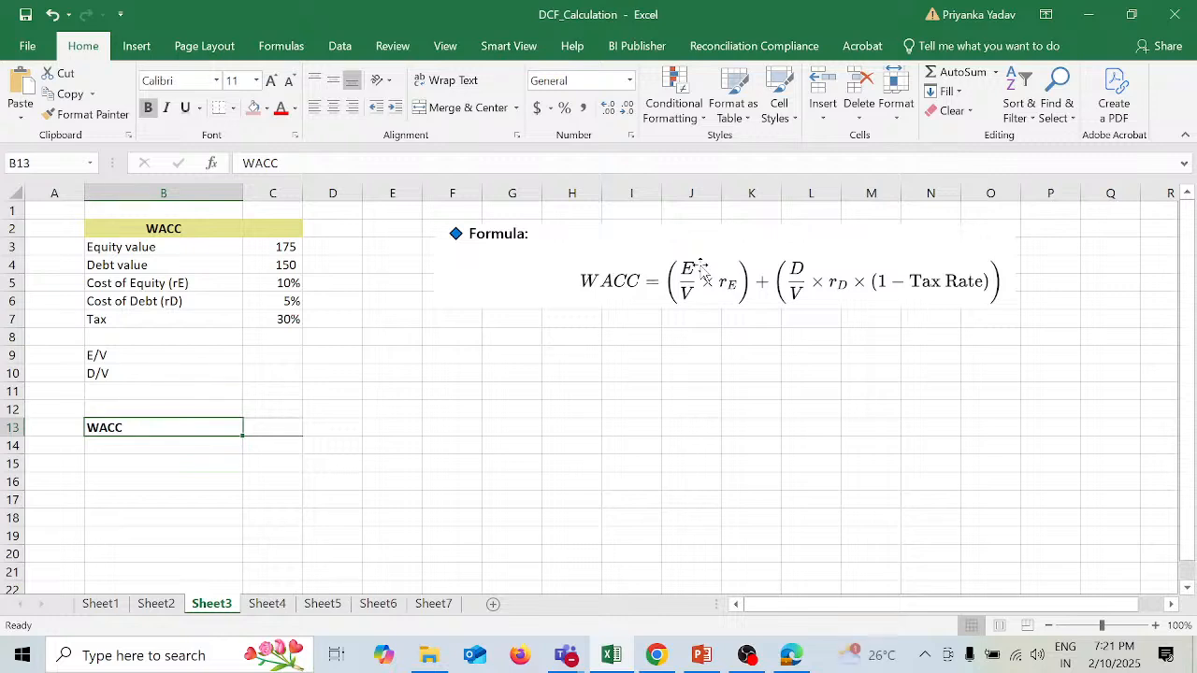
click(283, 357)
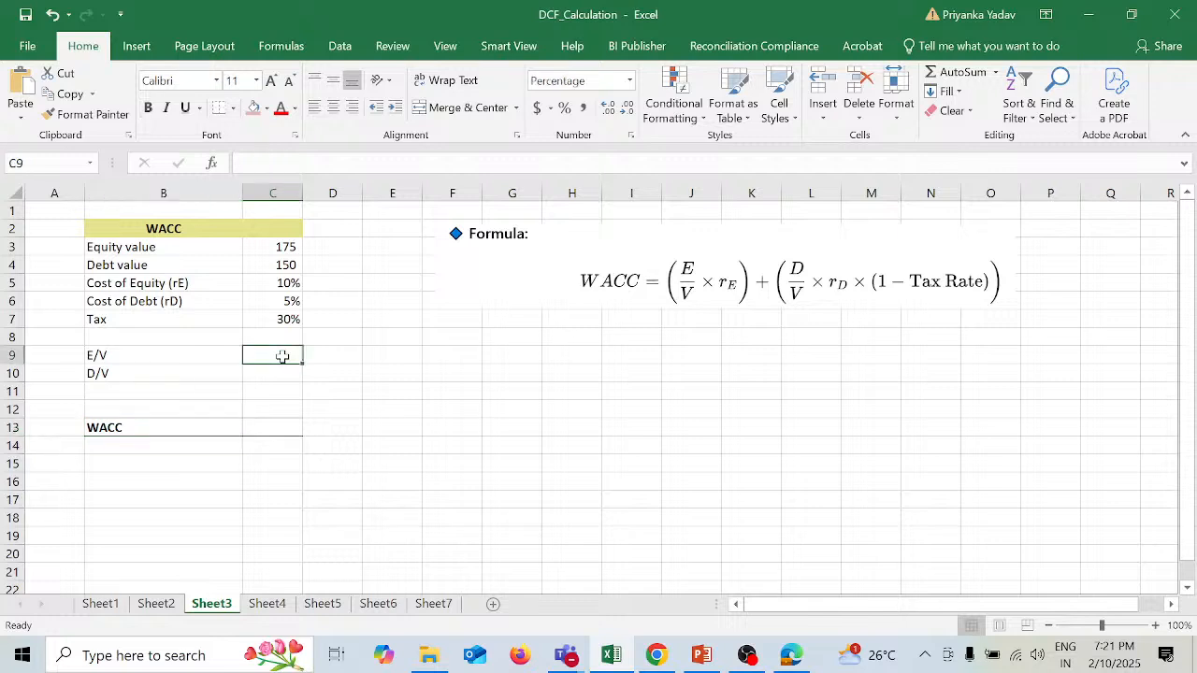
text(=)
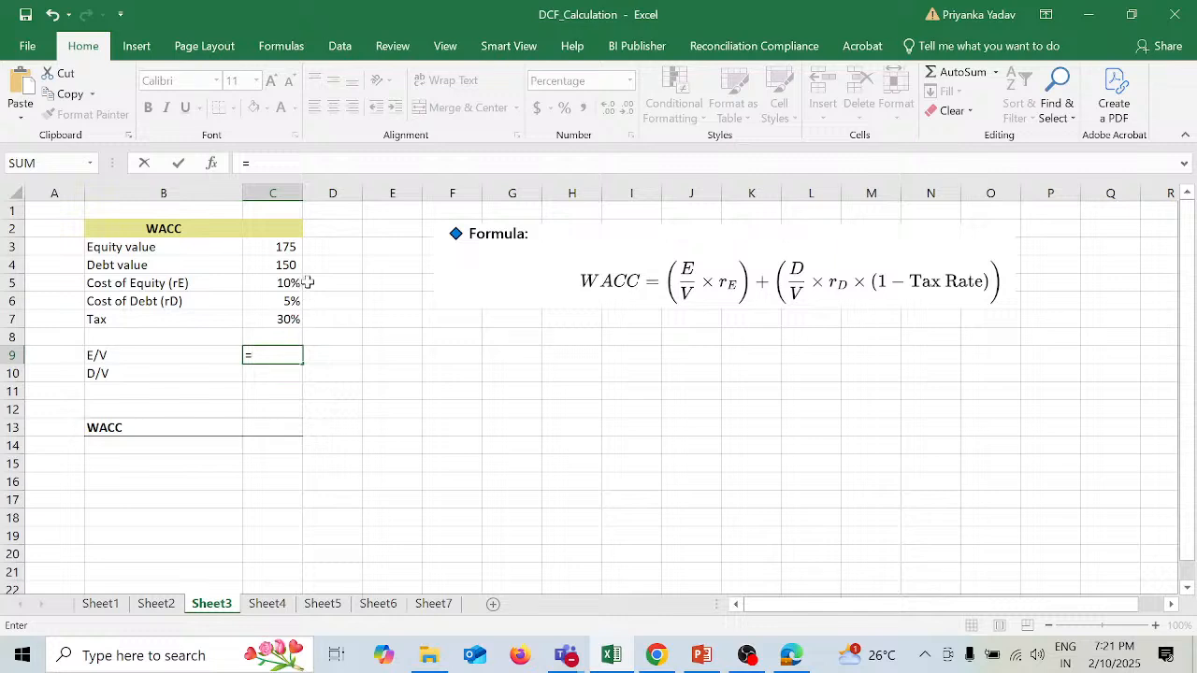
click(290, 247)
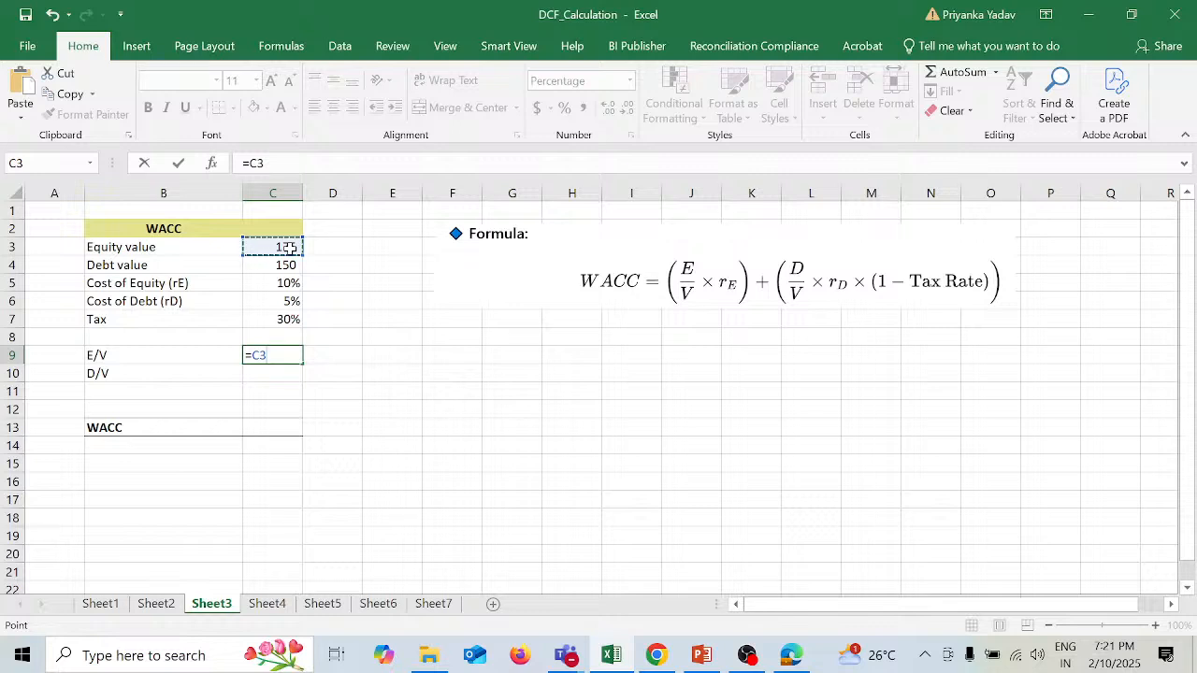
text(/sum)
key(Tab)
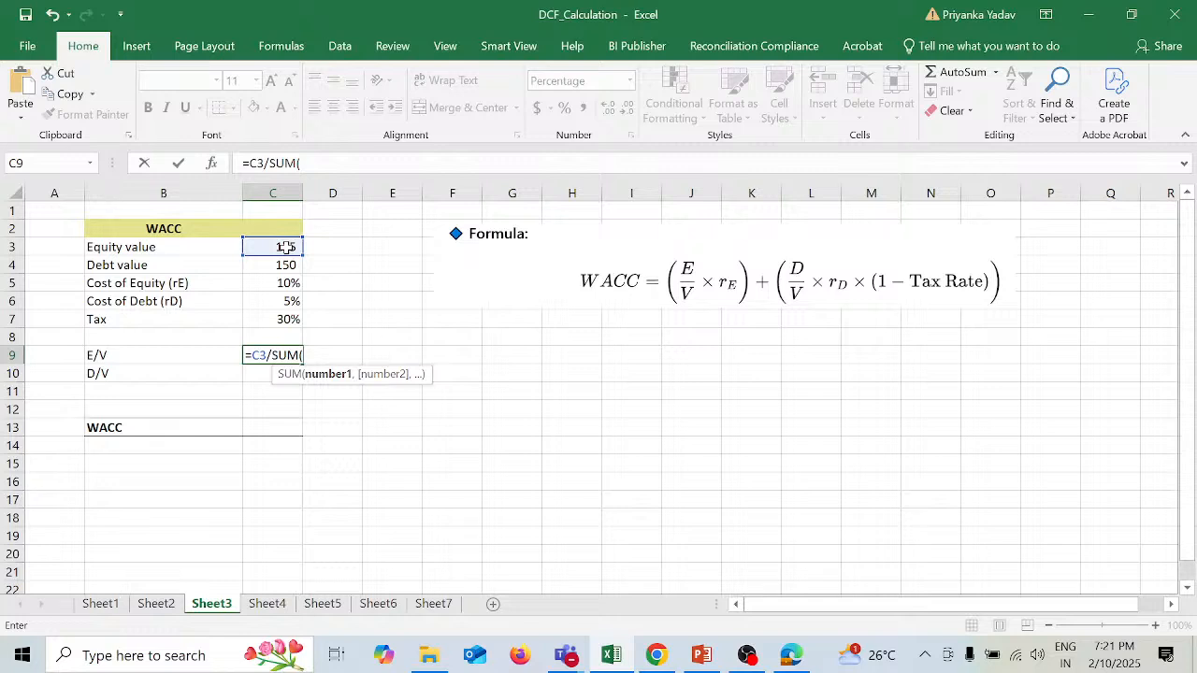
click(286, 247)
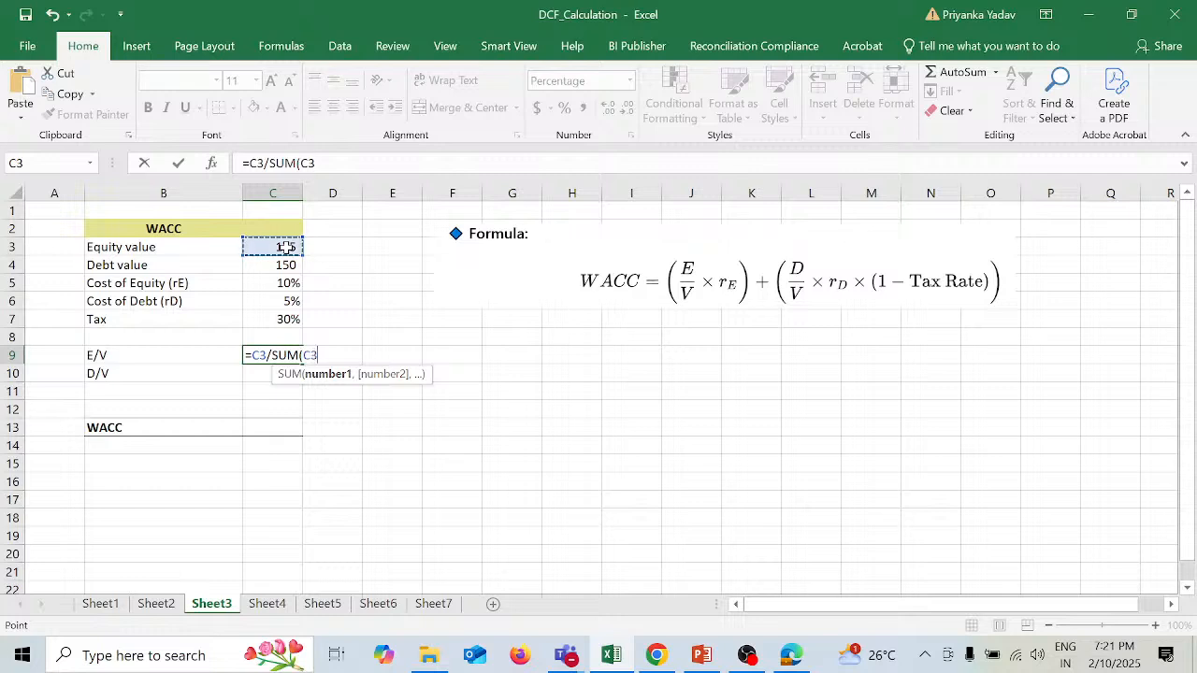
drag(286, 251, 286, 262)
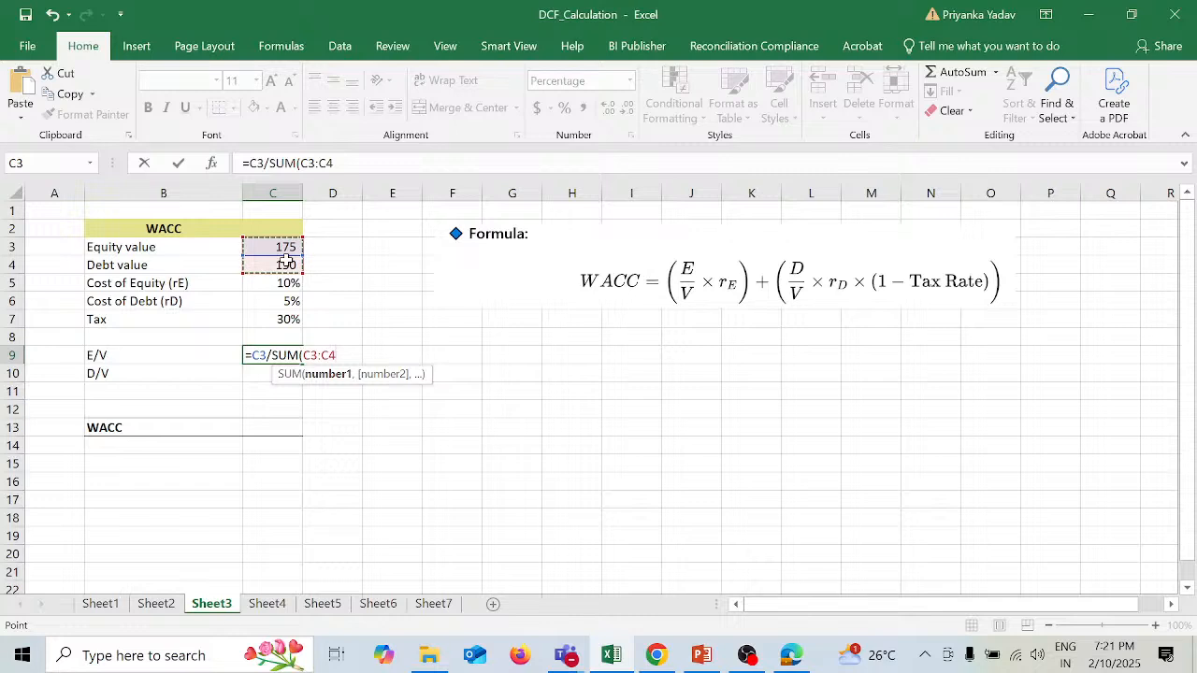
text())
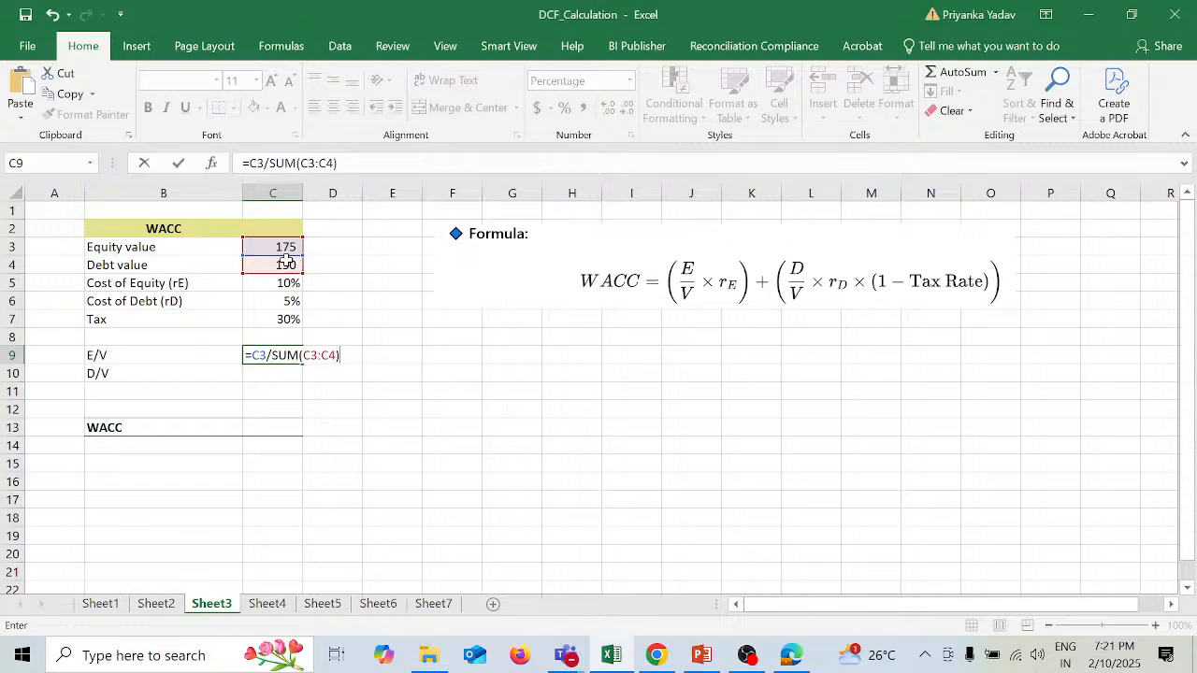
key(Return)
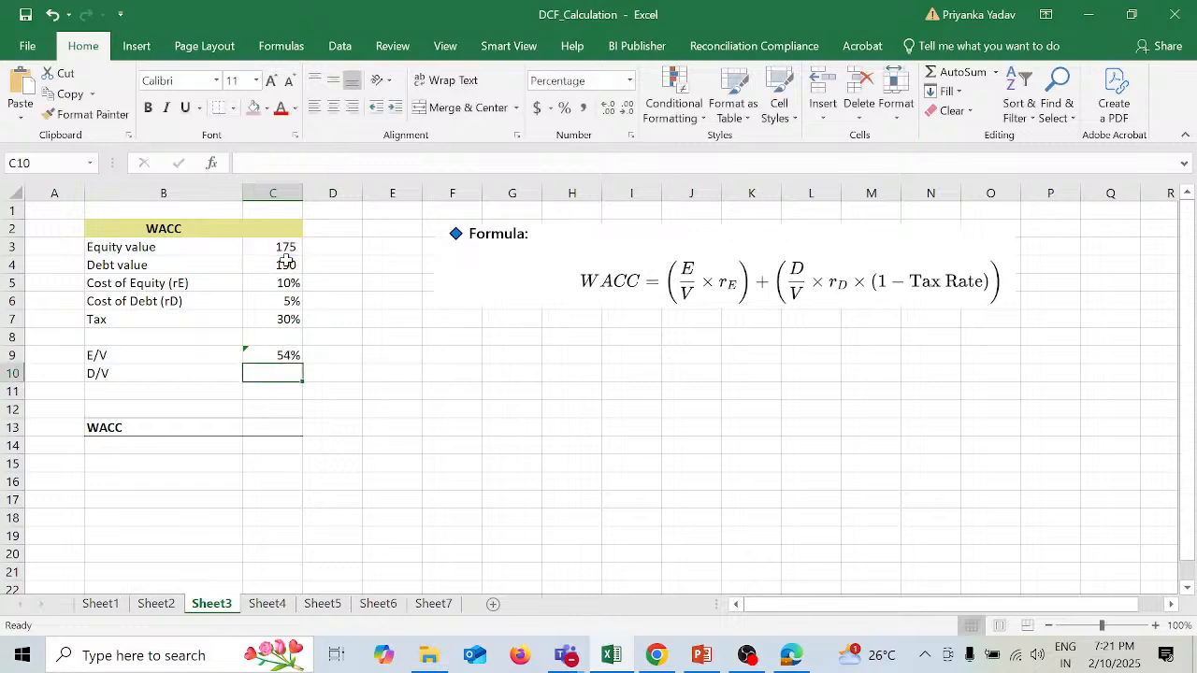
click(277, 356)
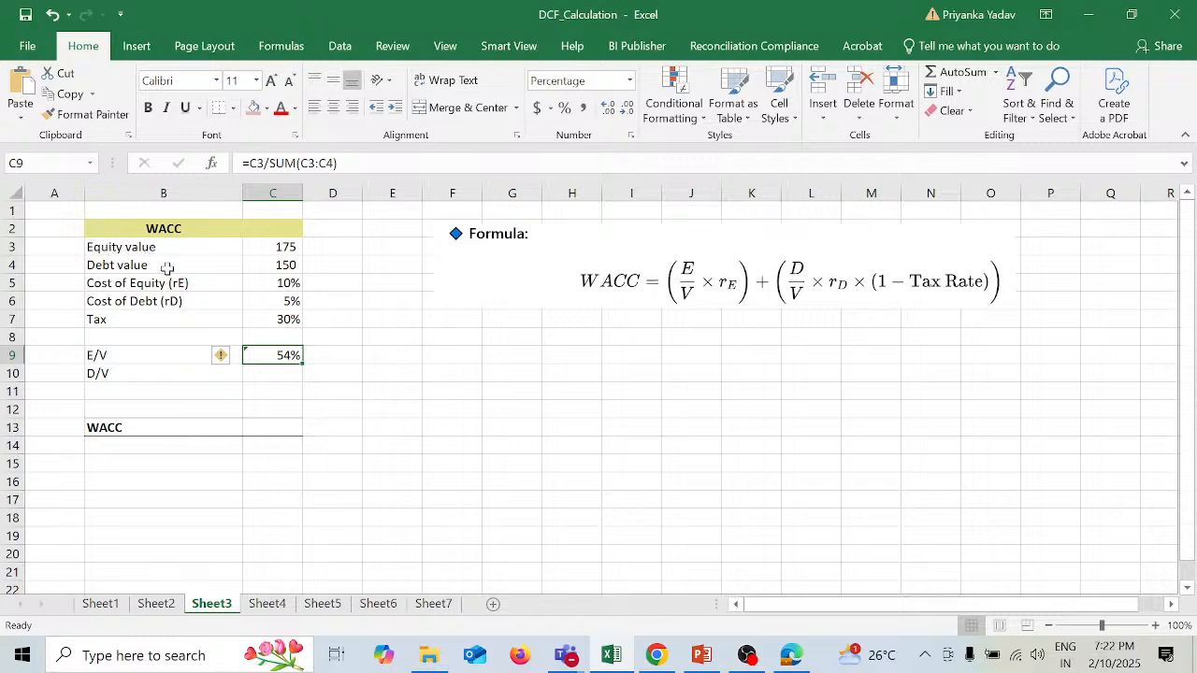
Step: Calculate the D/V ratio in C10 from the debt and equity values with =C4/SUM(C3:C4)
click(286, 374)
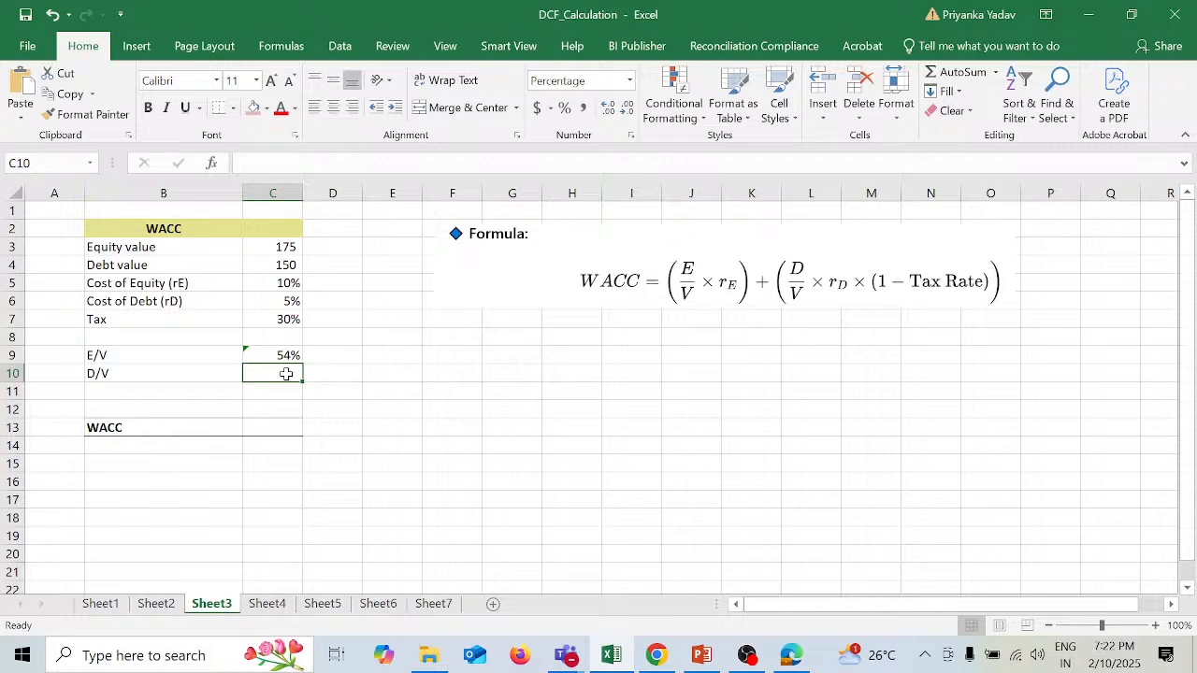
text(=)
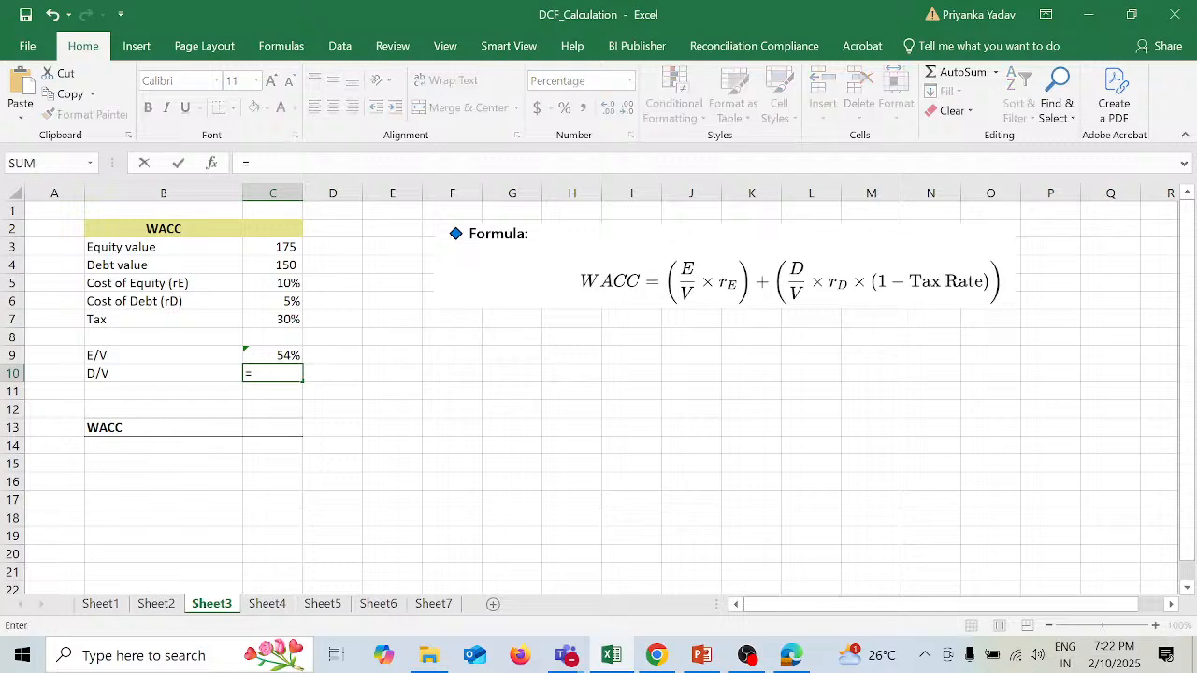
click(282, 265)
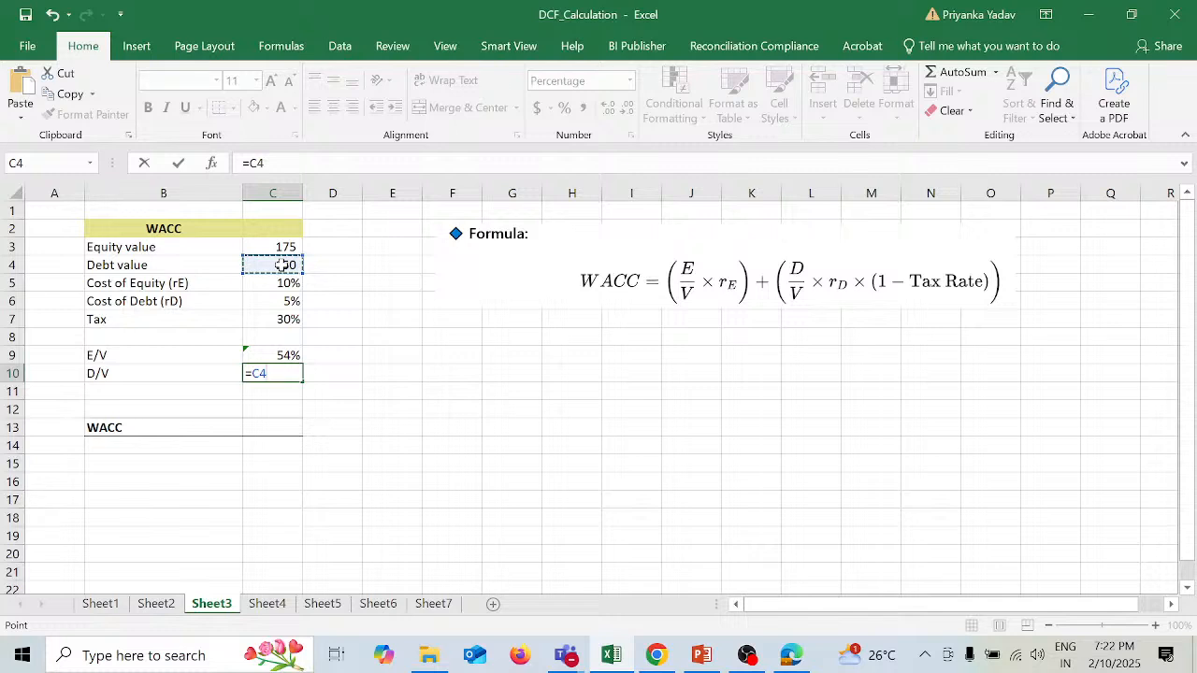
text(/sum)
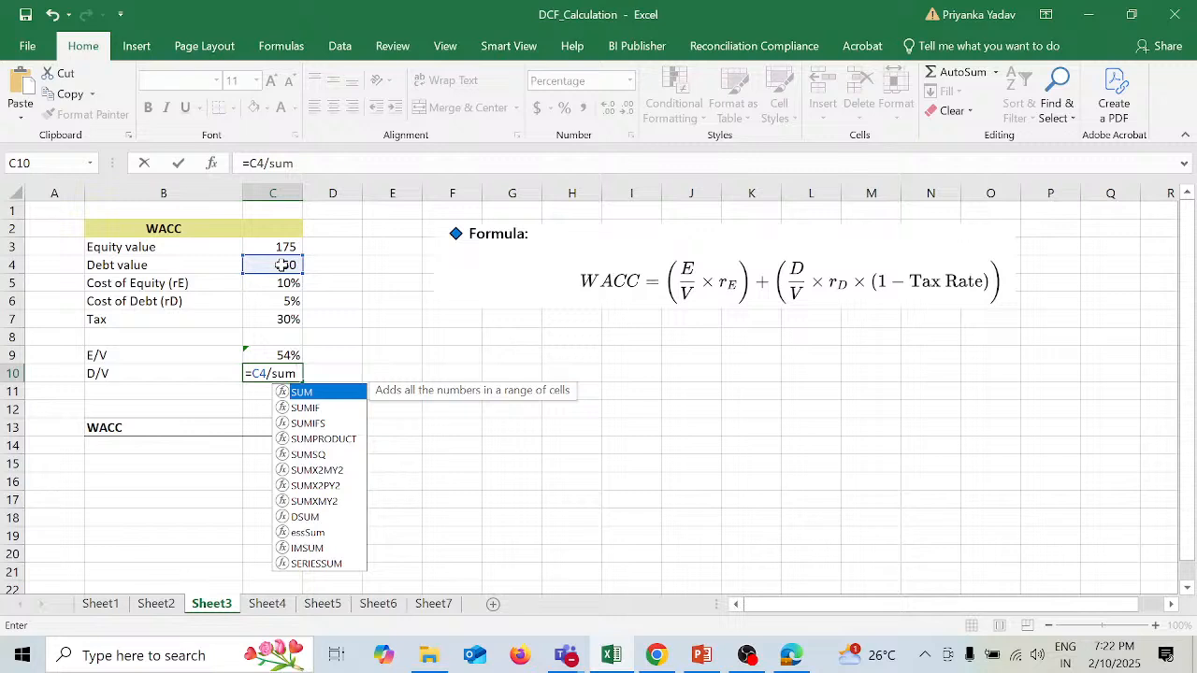
key(Tab)
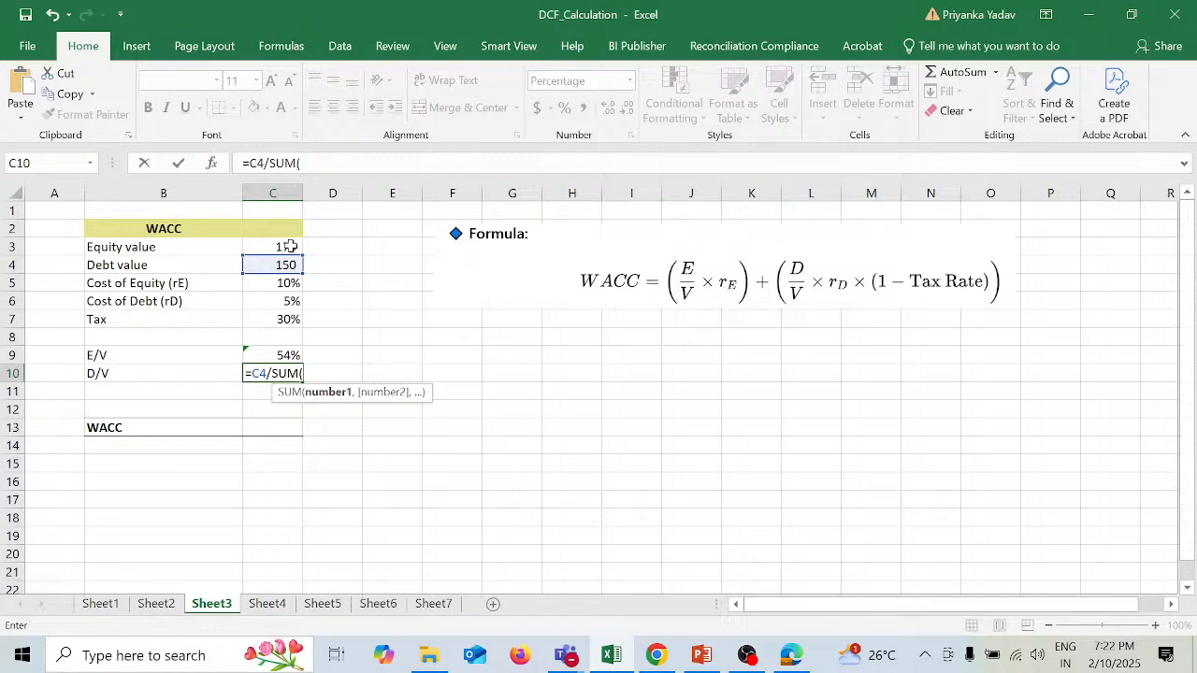
click(290, 246)
drag(290, 246, 289, 265)
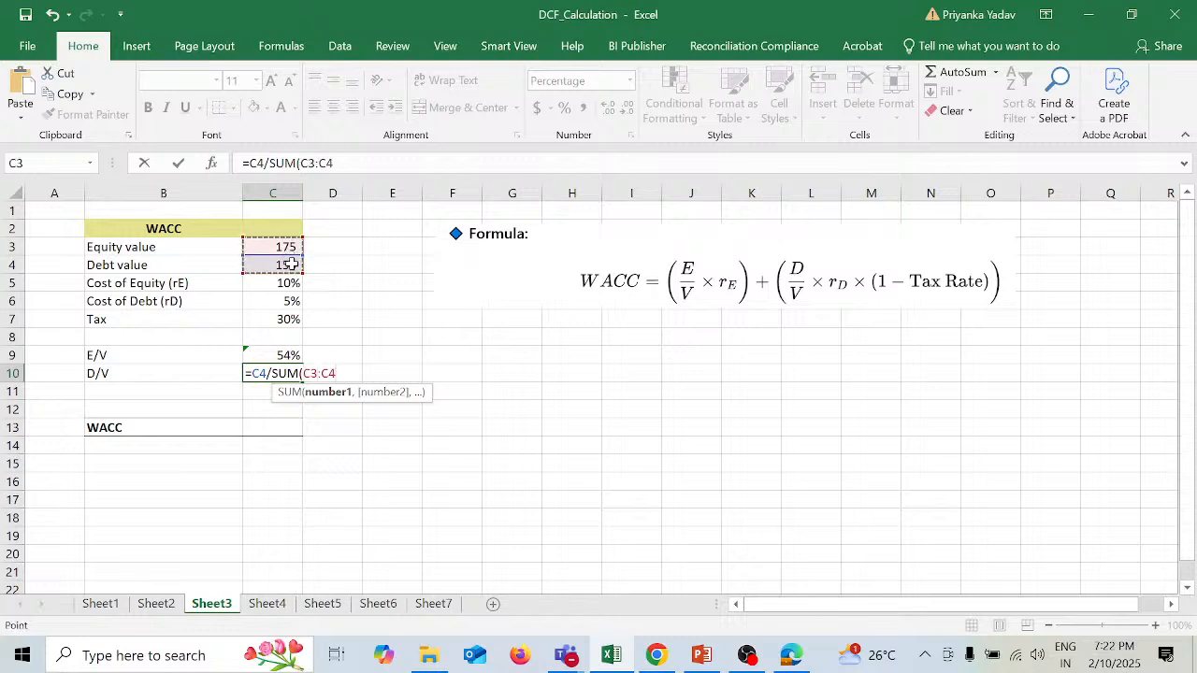
text())
key(Return)
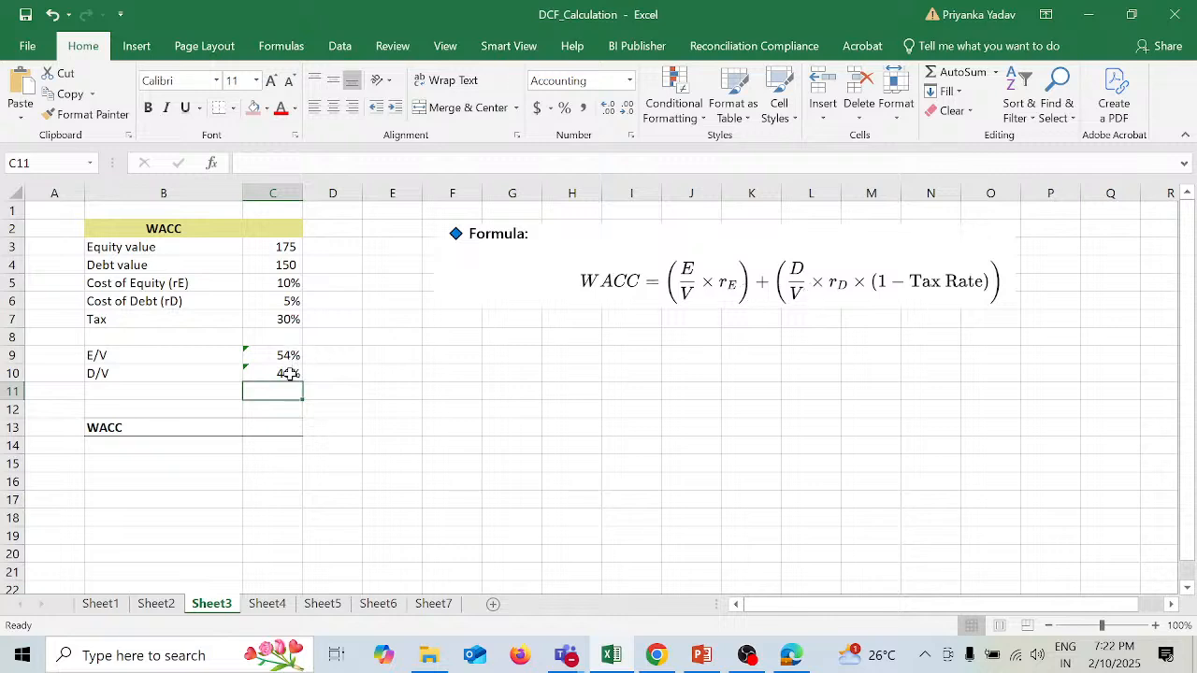
Step: Begin the WACC formula in C13 with the equity component, E/V times cost of equity, as =(C9*C5
click(286, 427)
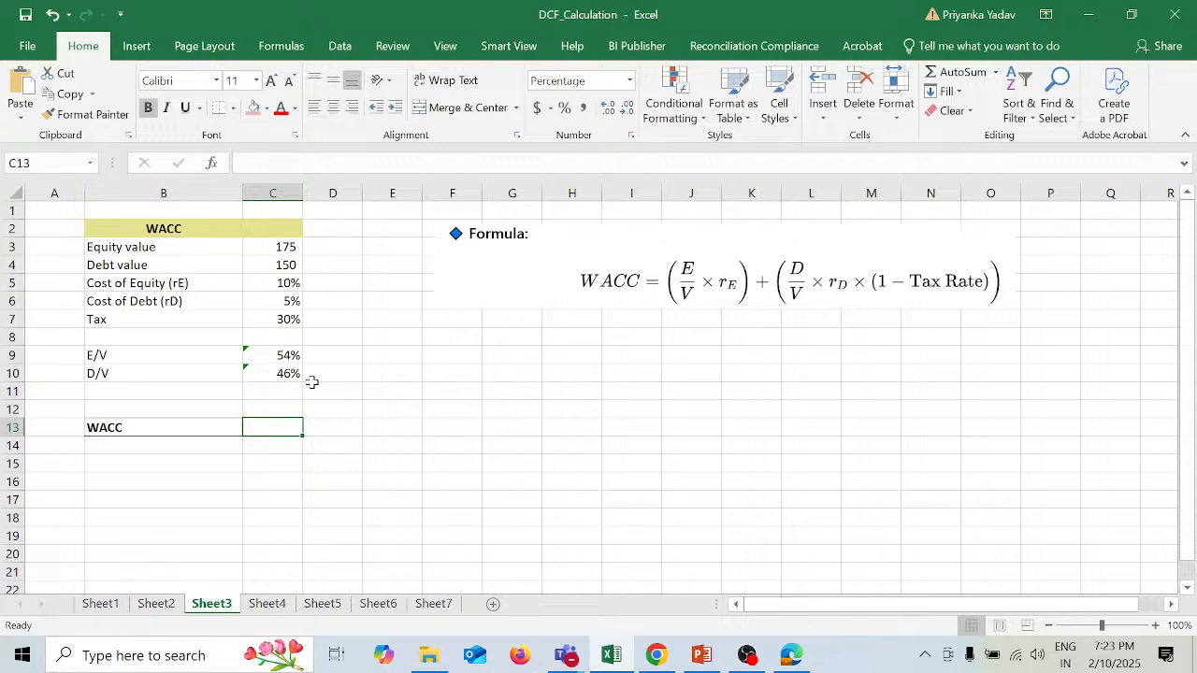
text(=)
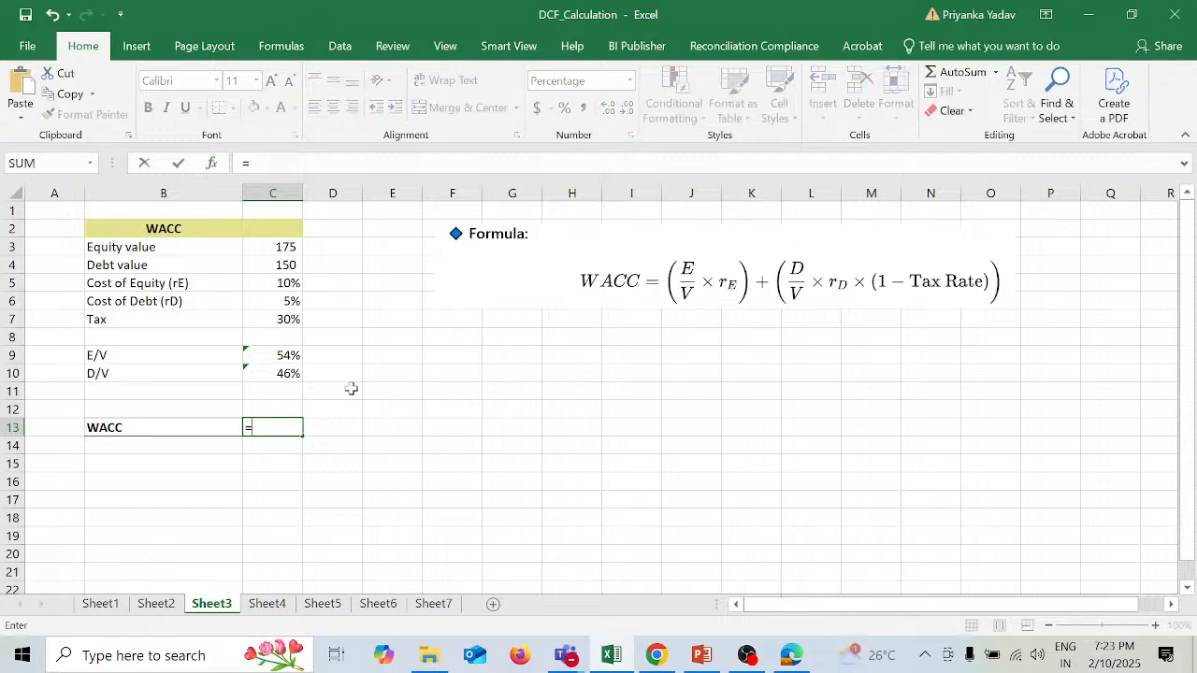
text(()
click(291, 355)
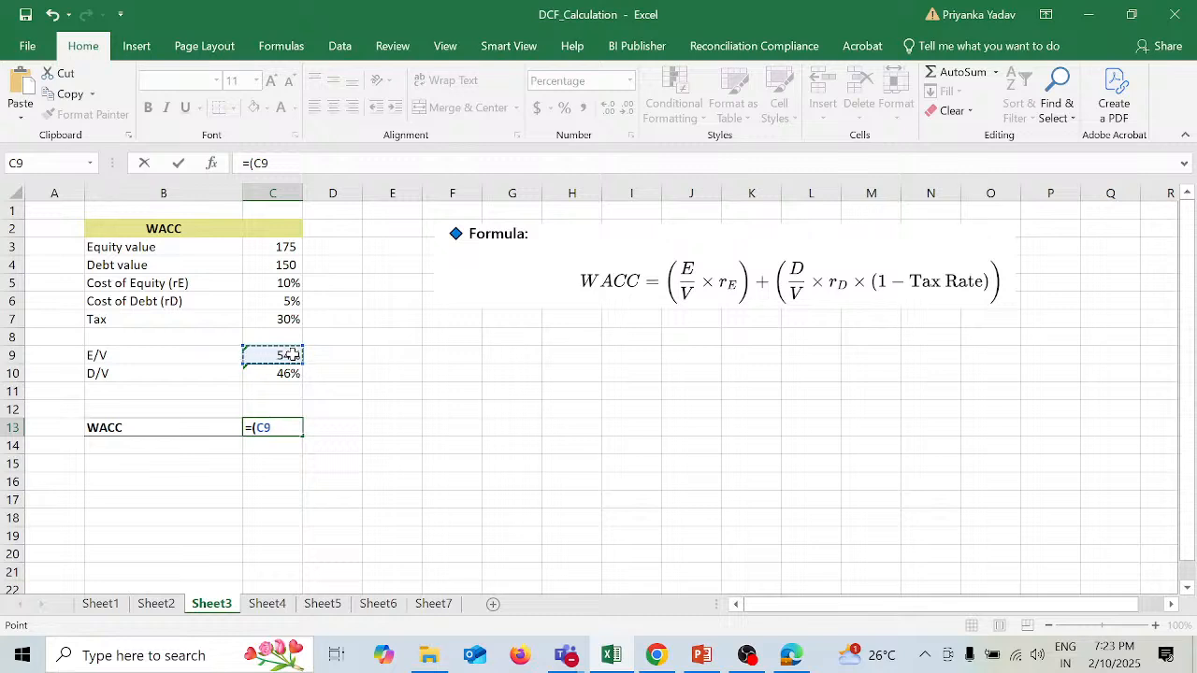
click(300, 284)
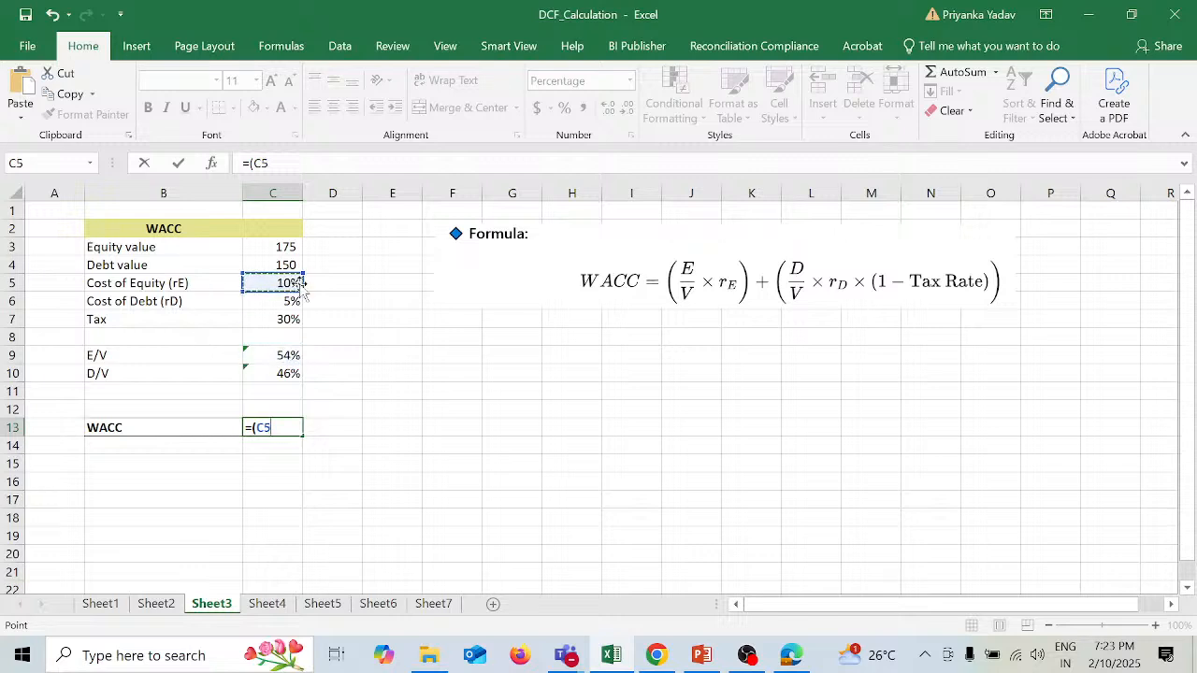
click(293, 356)
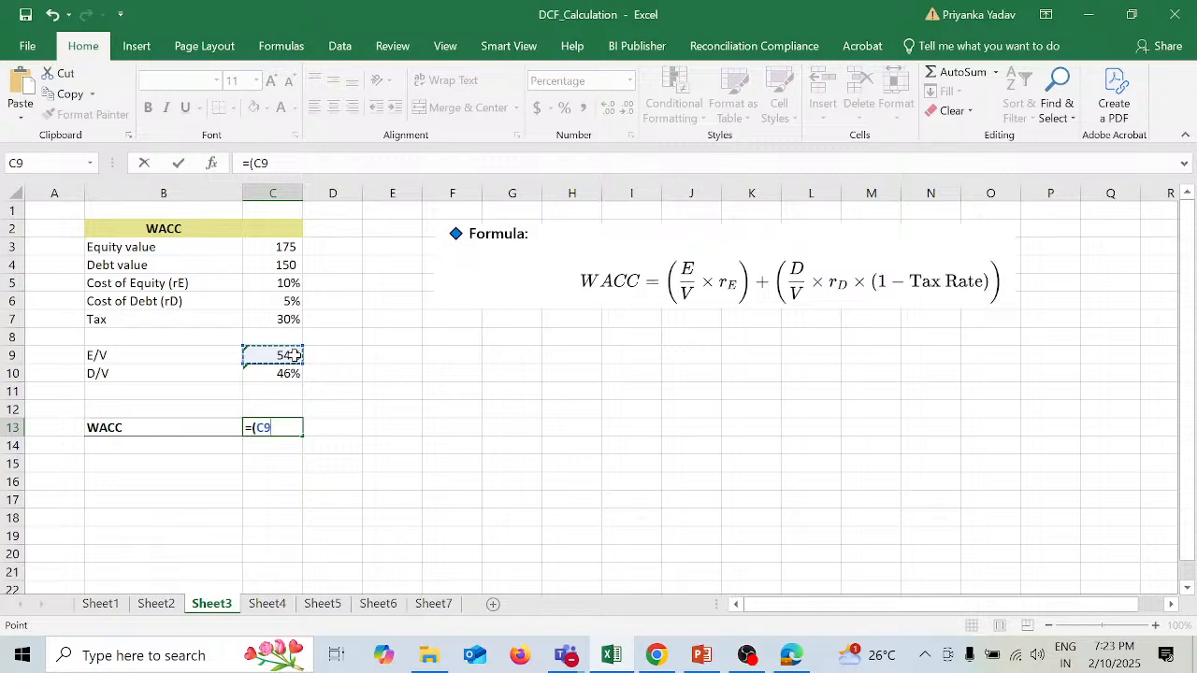
text(*)
click(292, 282)
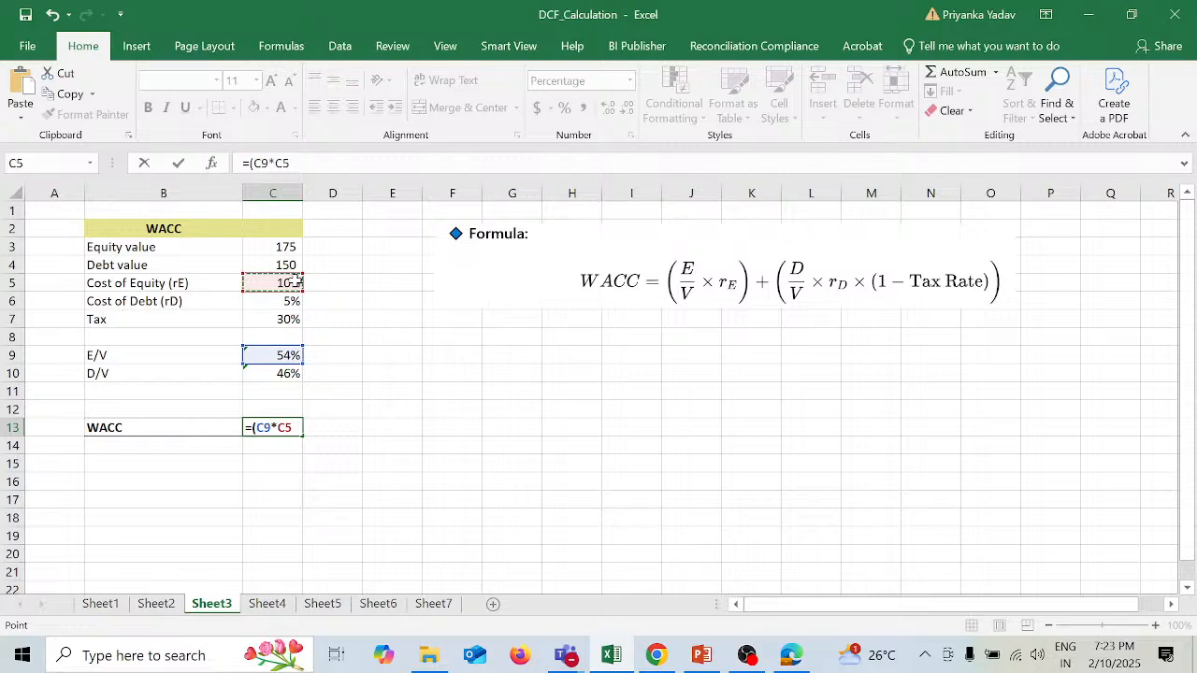
Step: Complete the WACC formula in C13 with the after-tax debt component so it reads =(C9*C5)+(C10*C6)*(1-C7)
text()+()
click(294, 372)
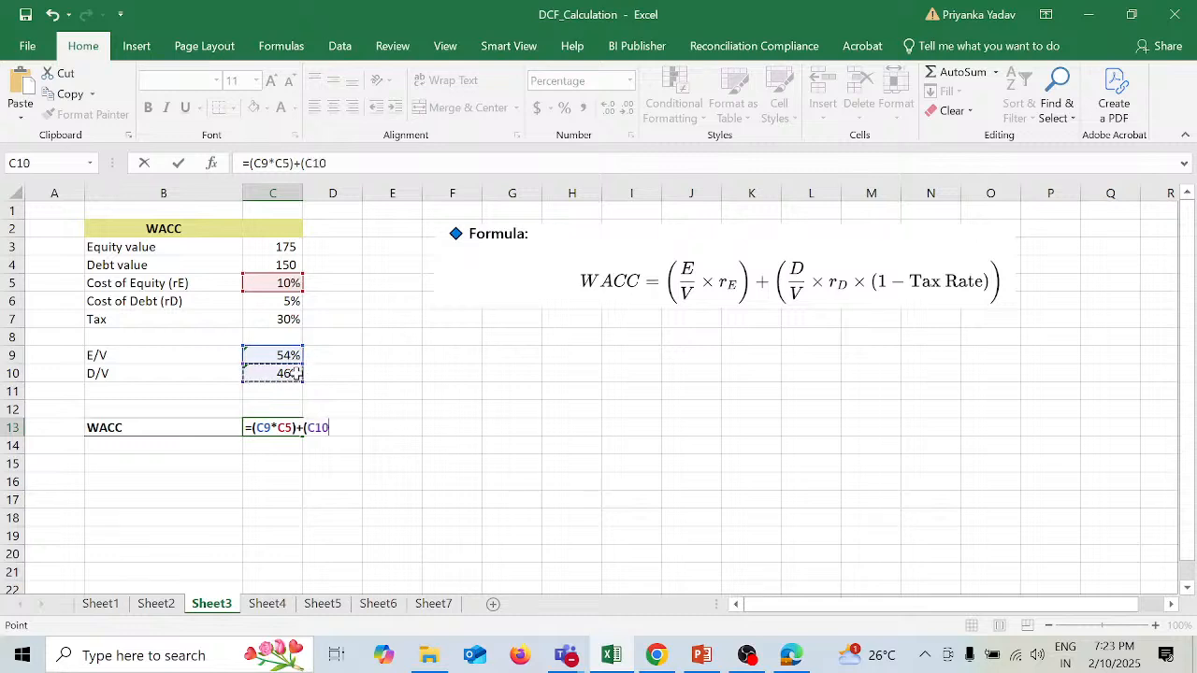
text(*)
click(291, 300)
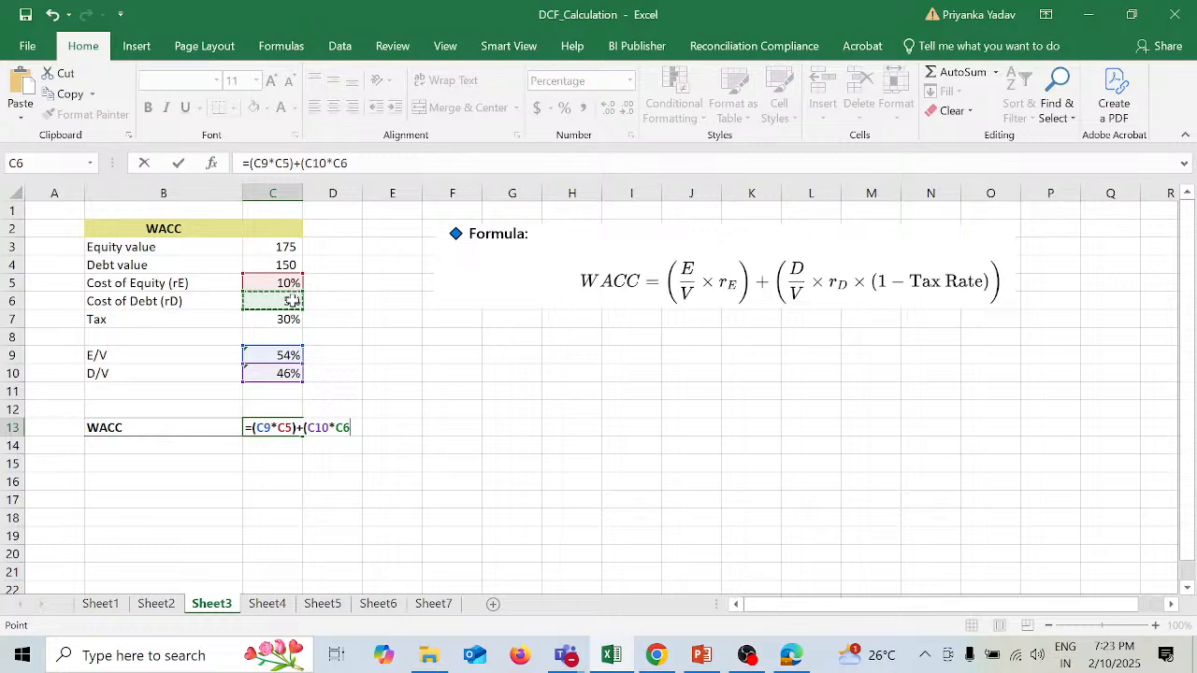
text(*)
key(BackSpace)
text())
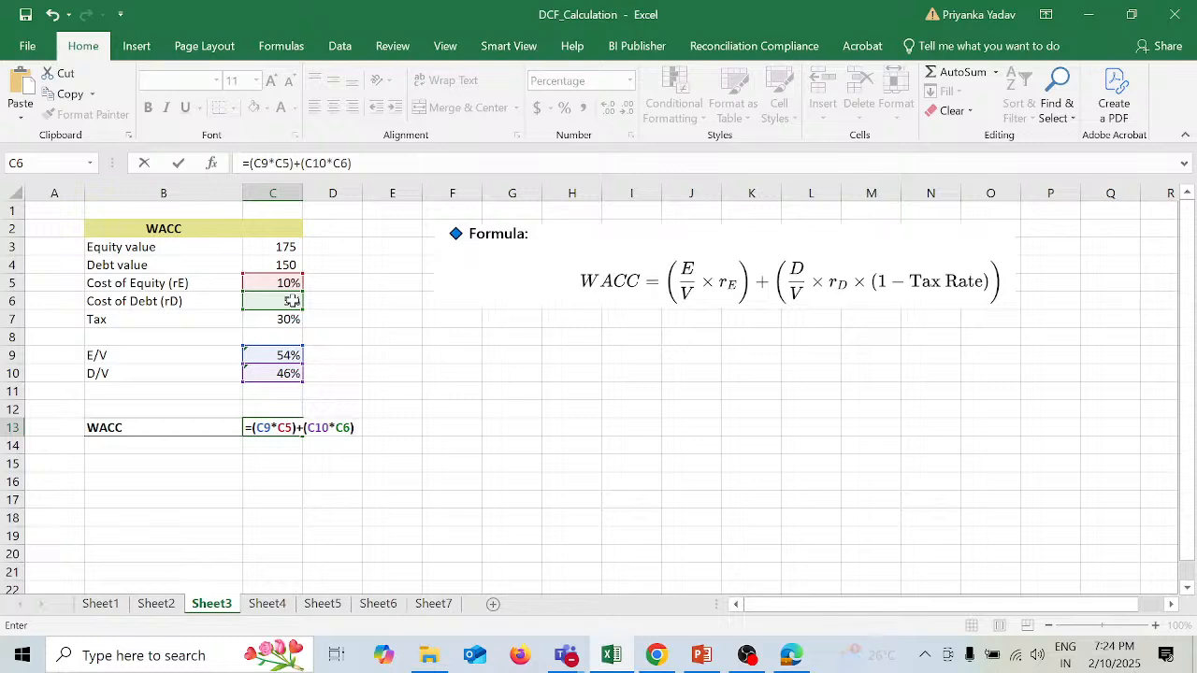
text(*(1-)
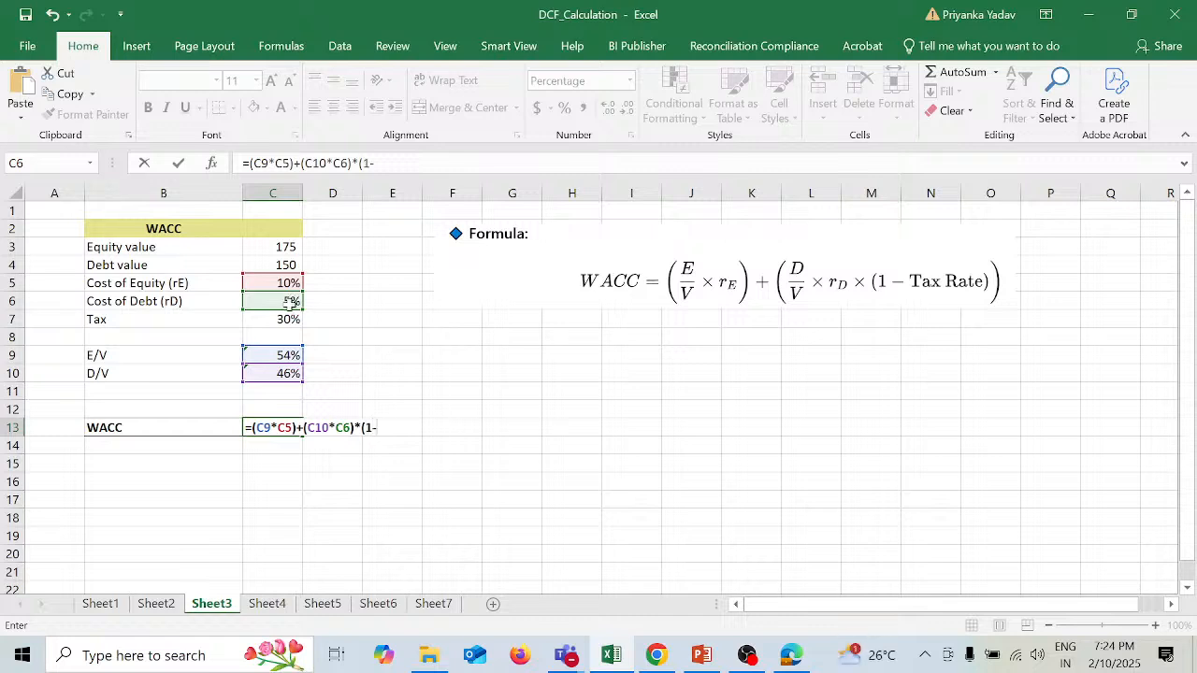
click(285, 320)
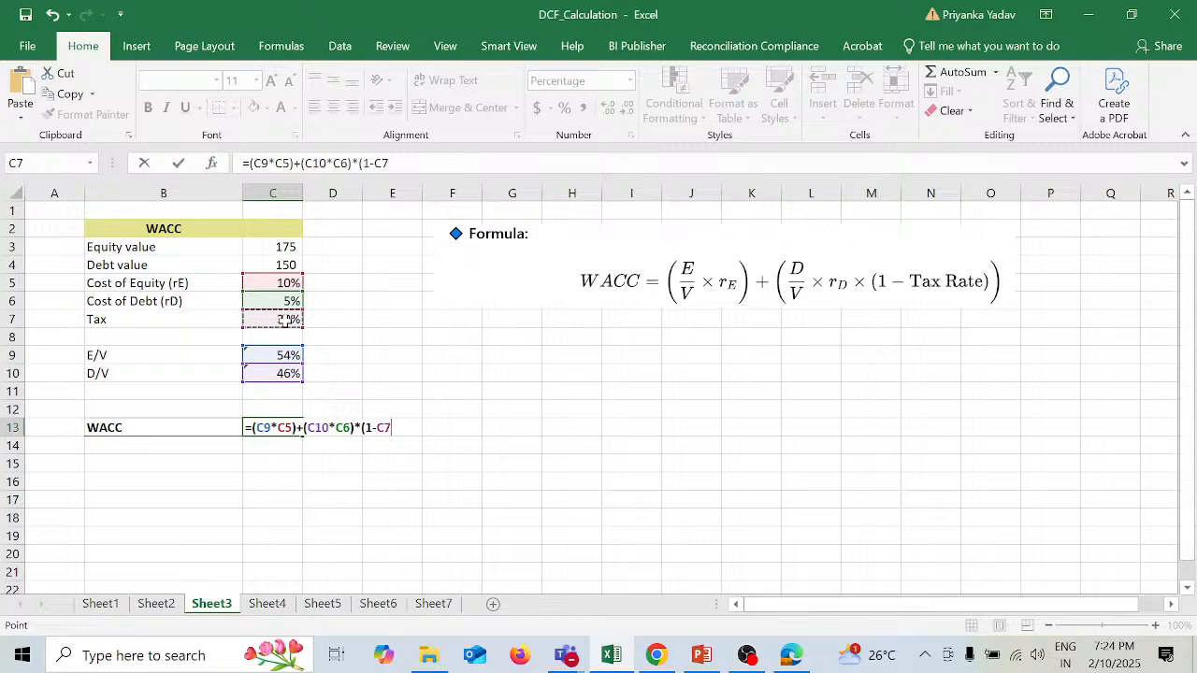
text())
key(Return)
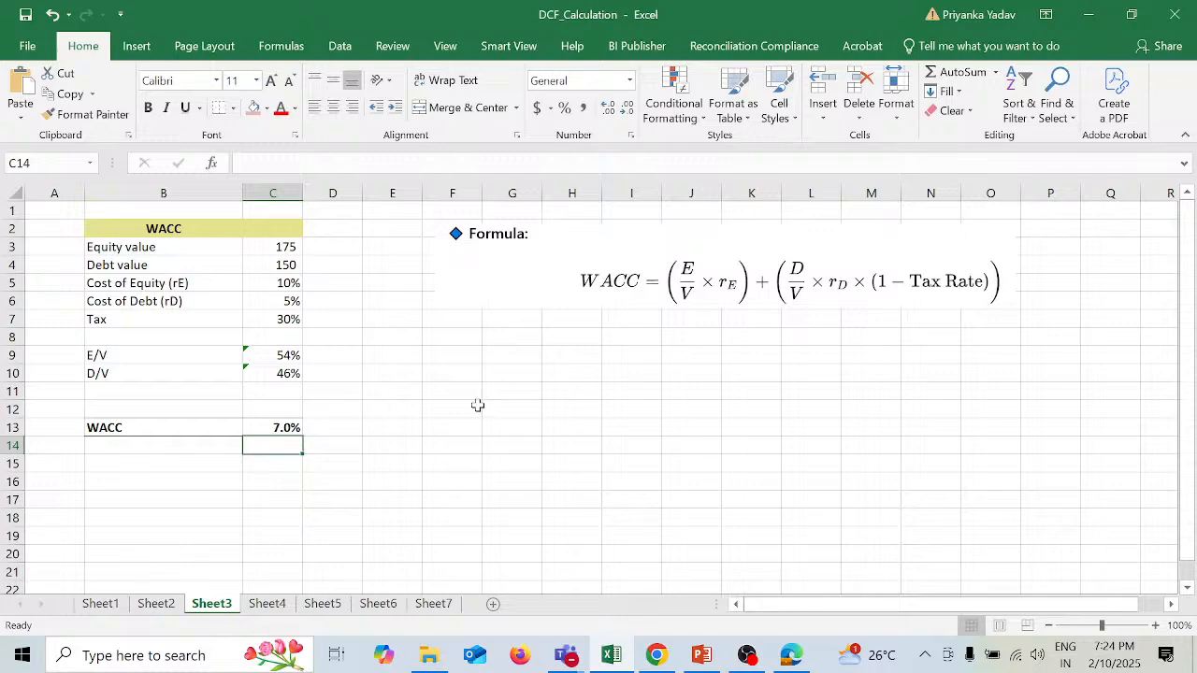
Step: Switch to PowerPoint to check the DCF steps slide, and return to Excel to open the terminal value calculation on Sheet4
key(alt+Tab)
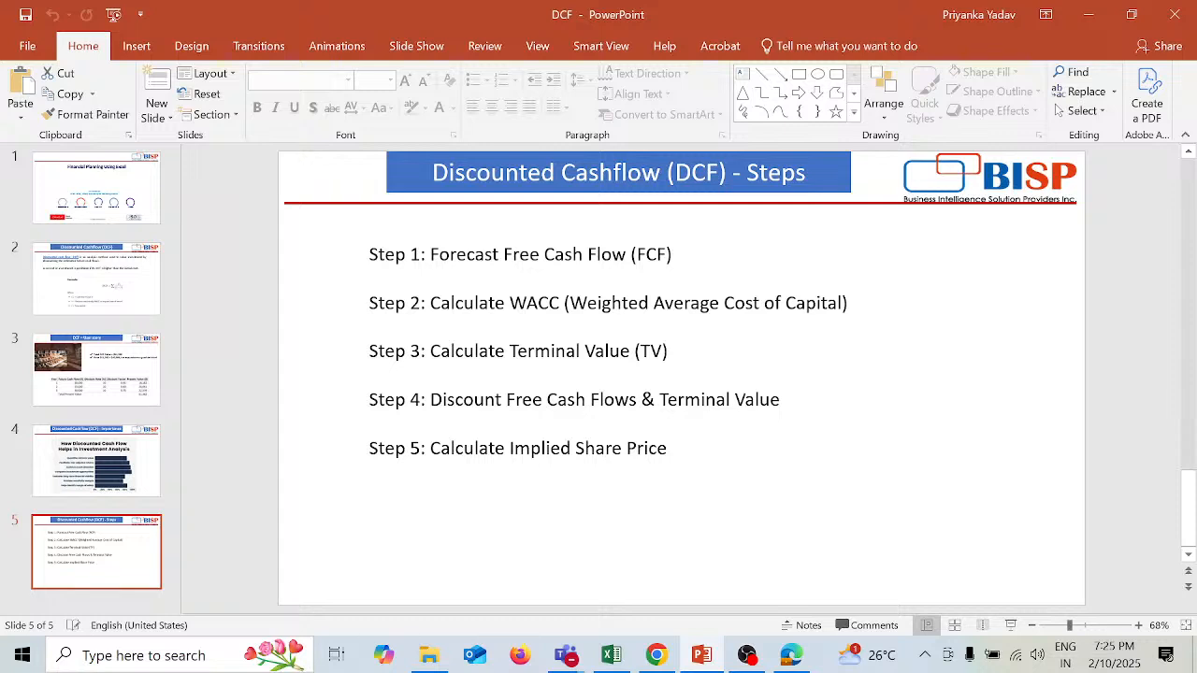
key(alt+Tab)
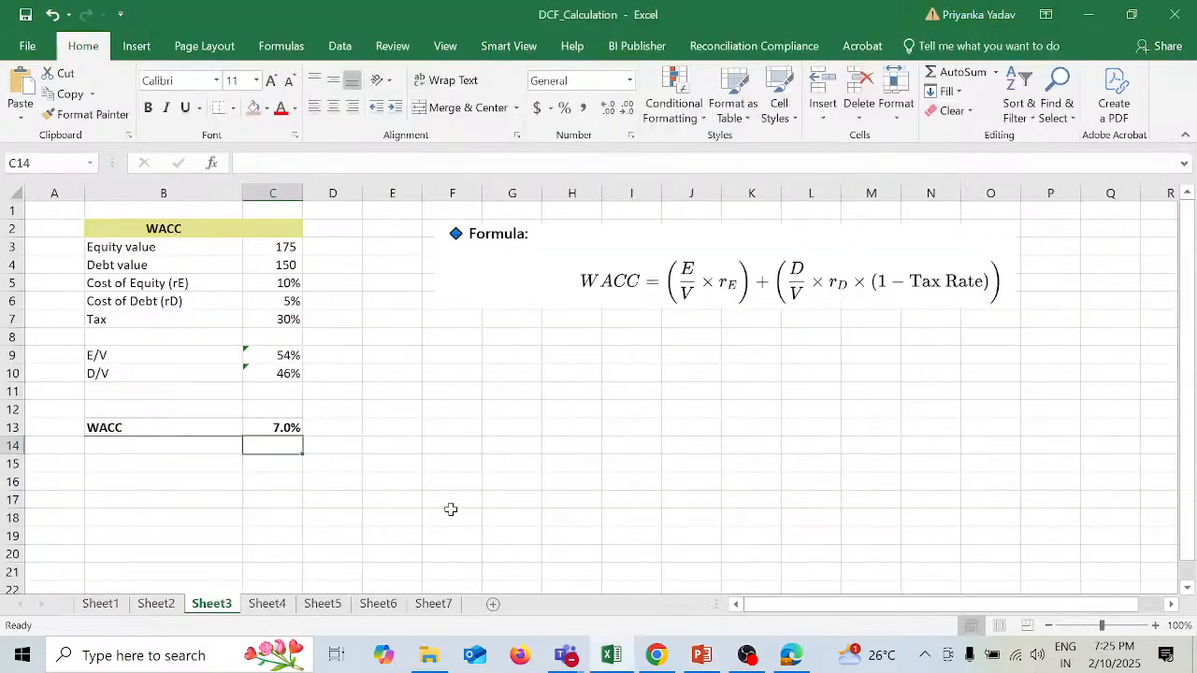
click(266, 604)
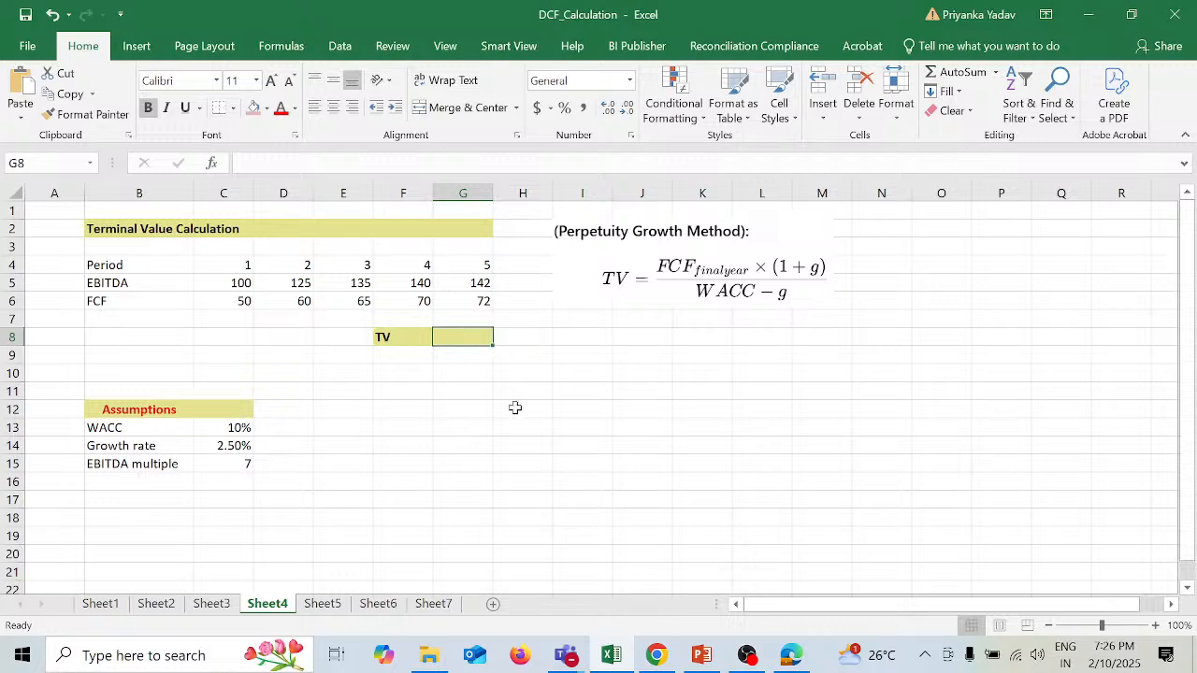
Step: Calculate the terminal value in G8 with the perpetuity growth formula =G6*(1+C14)/(C13-C14)
key(F2)
text(=)
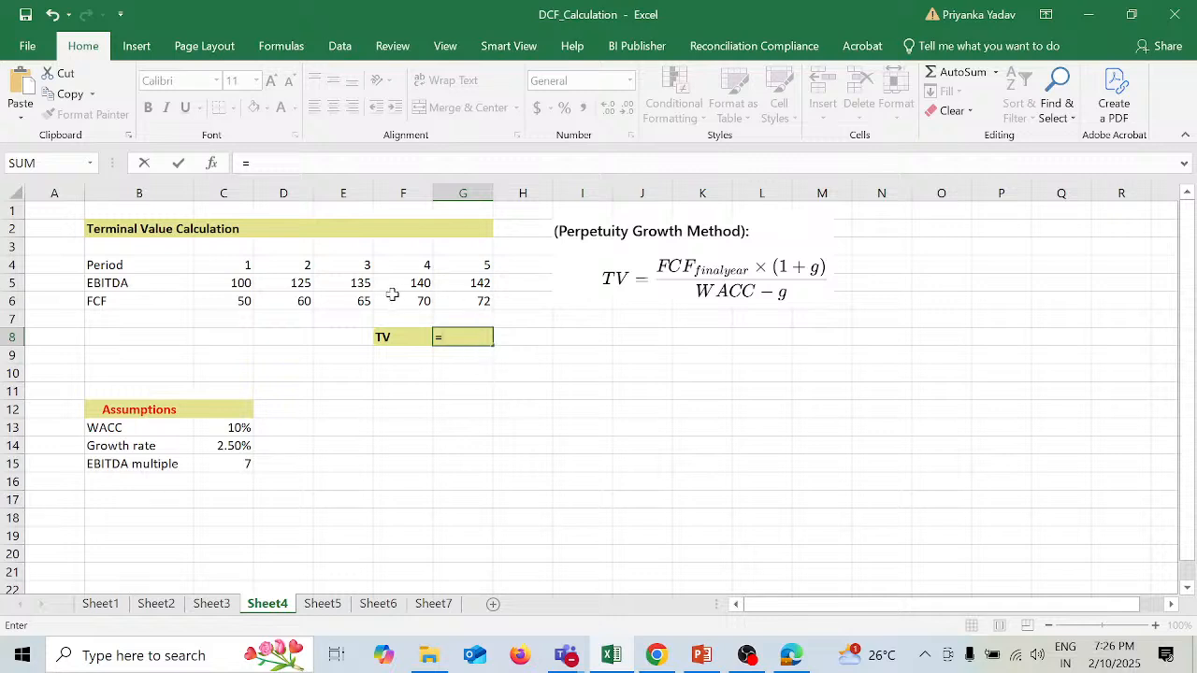
click(479, 301)
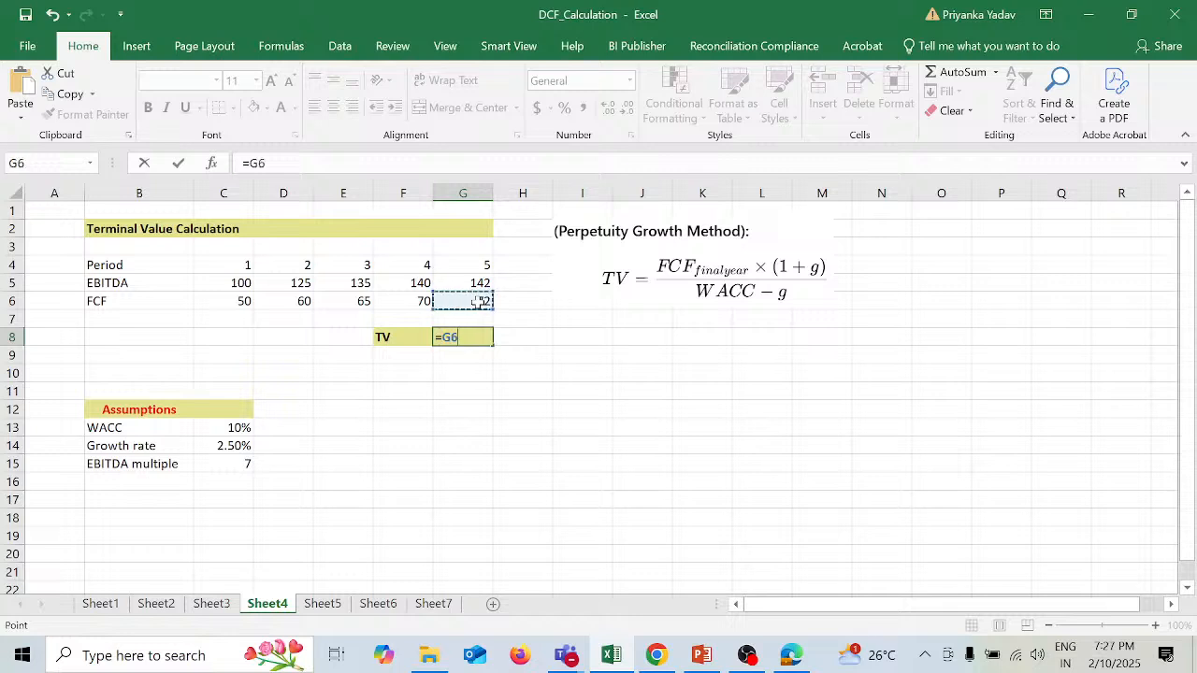
text(*)
text((1+)
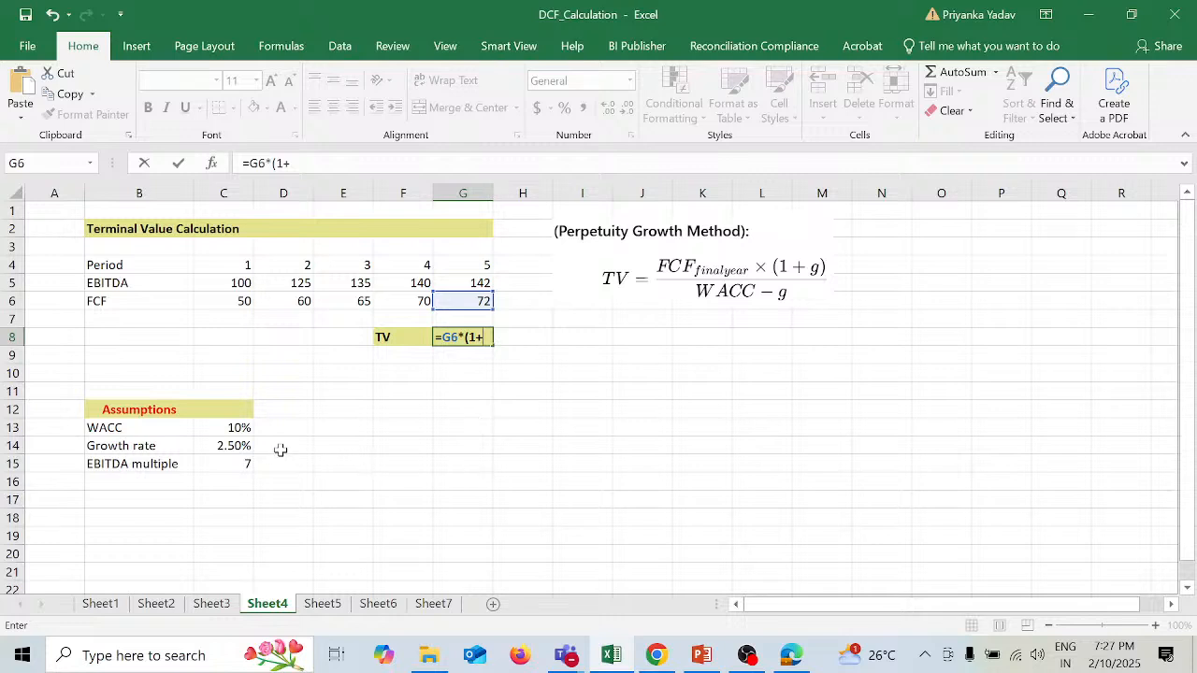
click(236, 445)
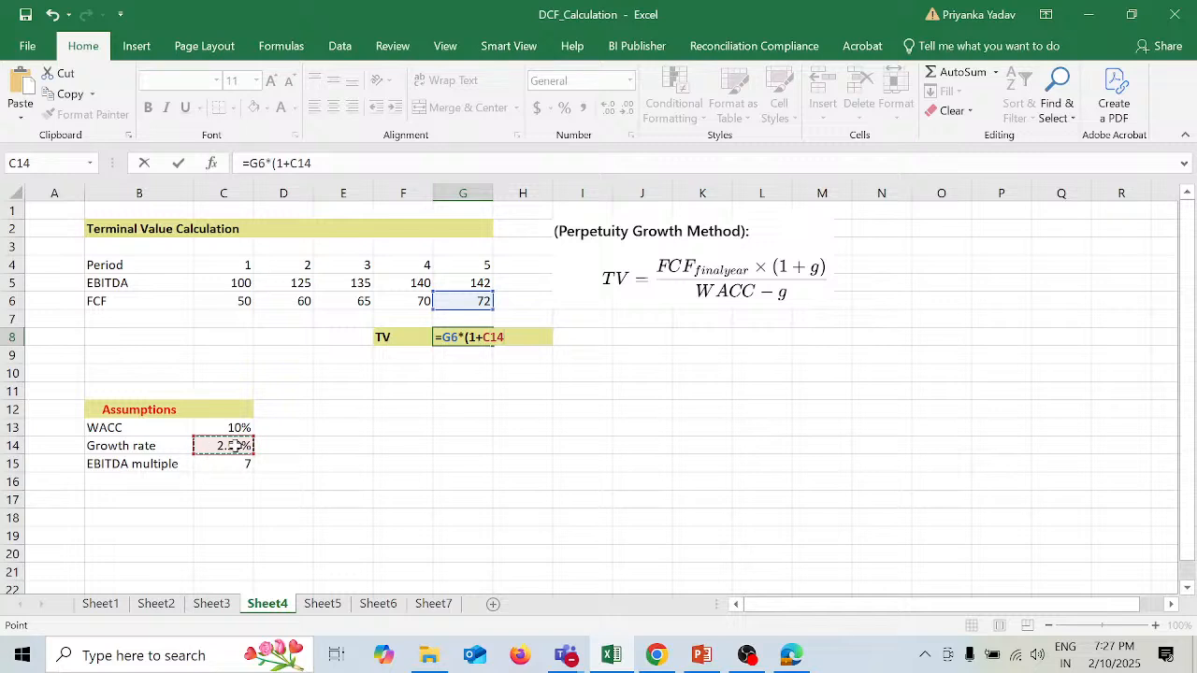
text()/)
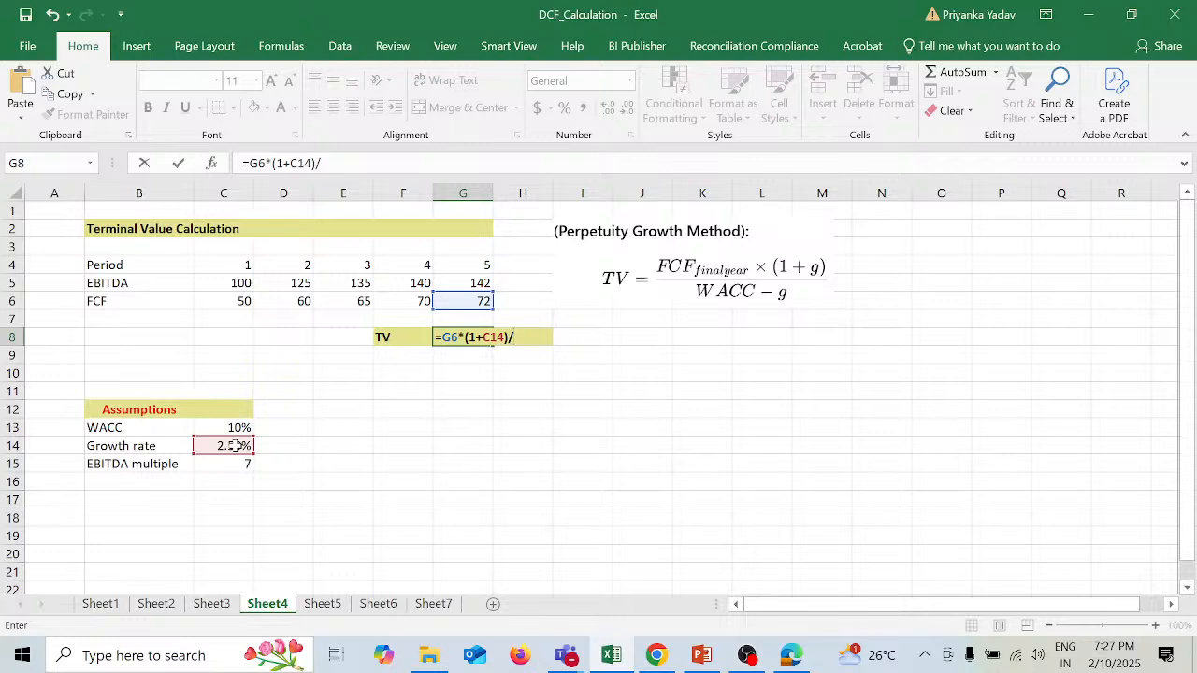
text(()
click(229, 426)
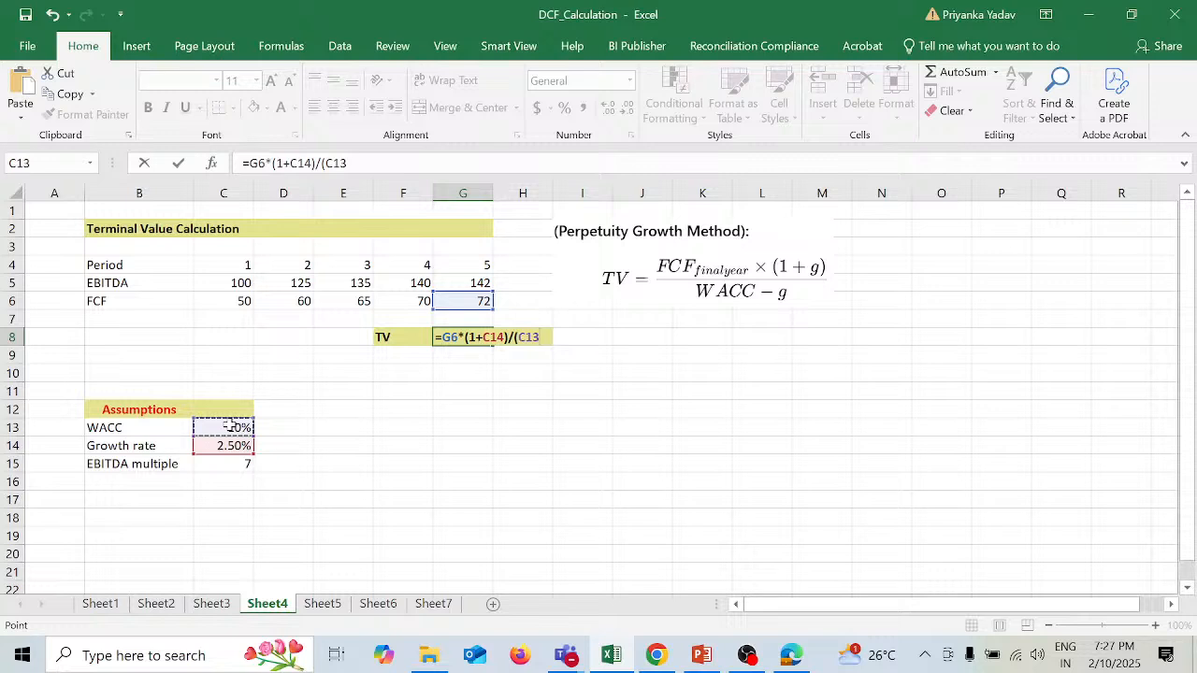
text(-)
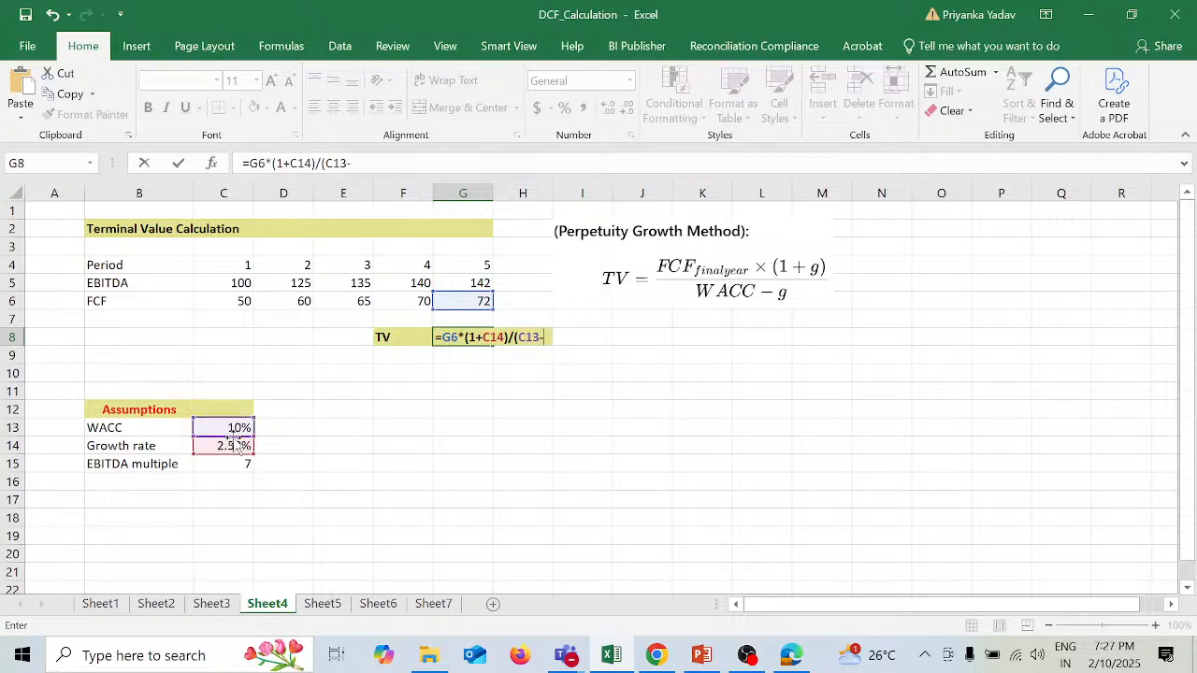
click(234, 447)
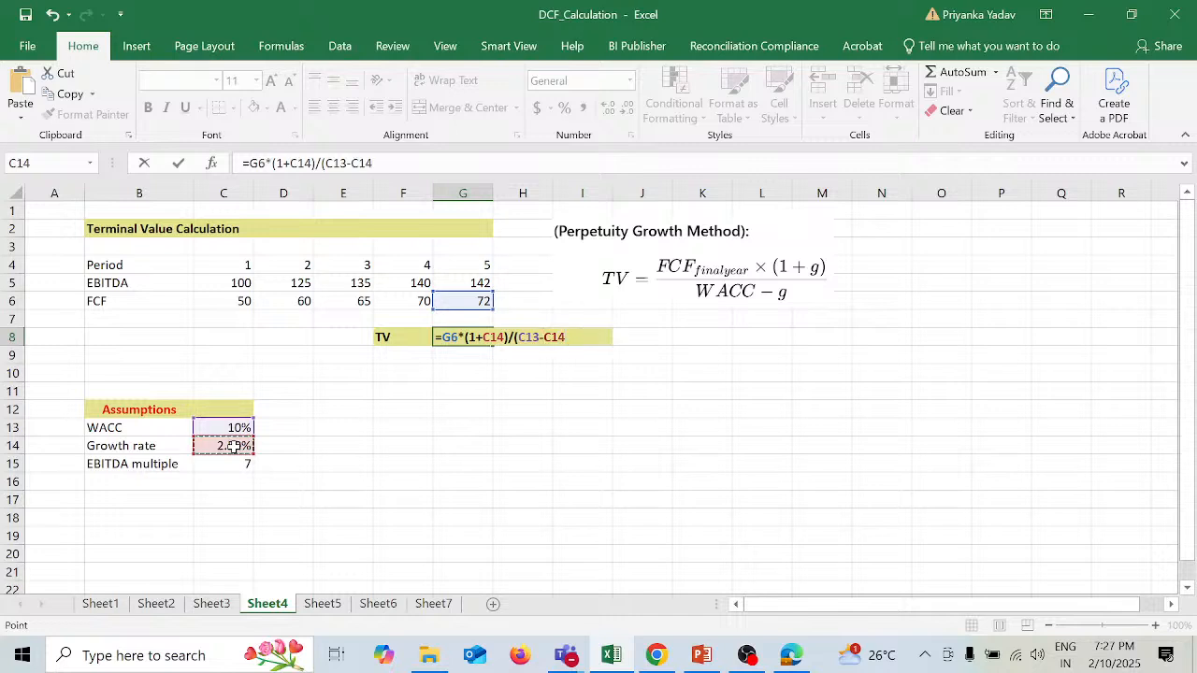
text())
key(Return)
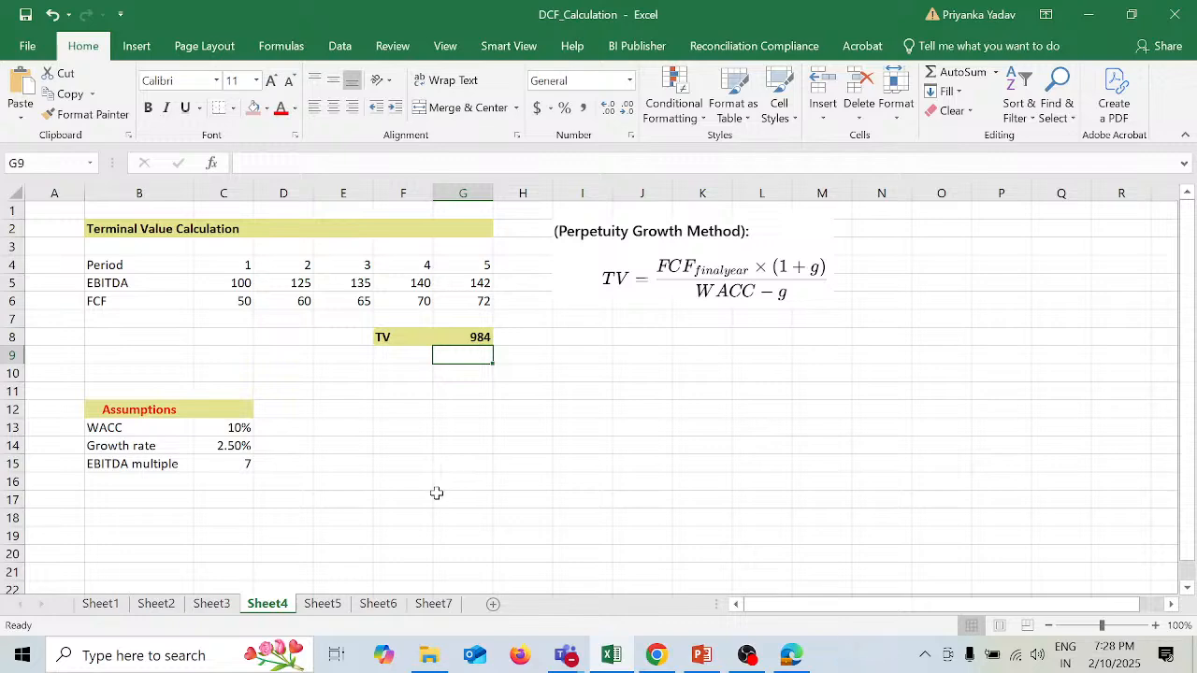
Step: Recheck the DCF steps slide in PowerPoint, and return to Excel to open the Discounting Cash Flows table on Sheet5
key(alt+Tab)
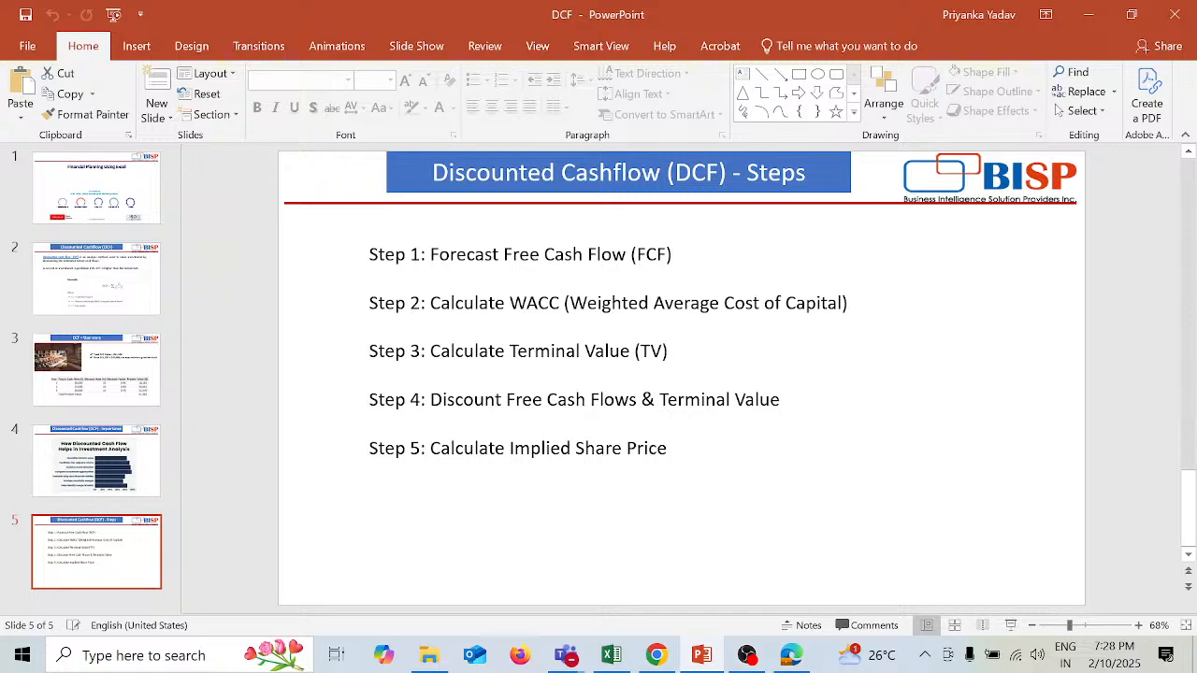
key(alt+Tab)
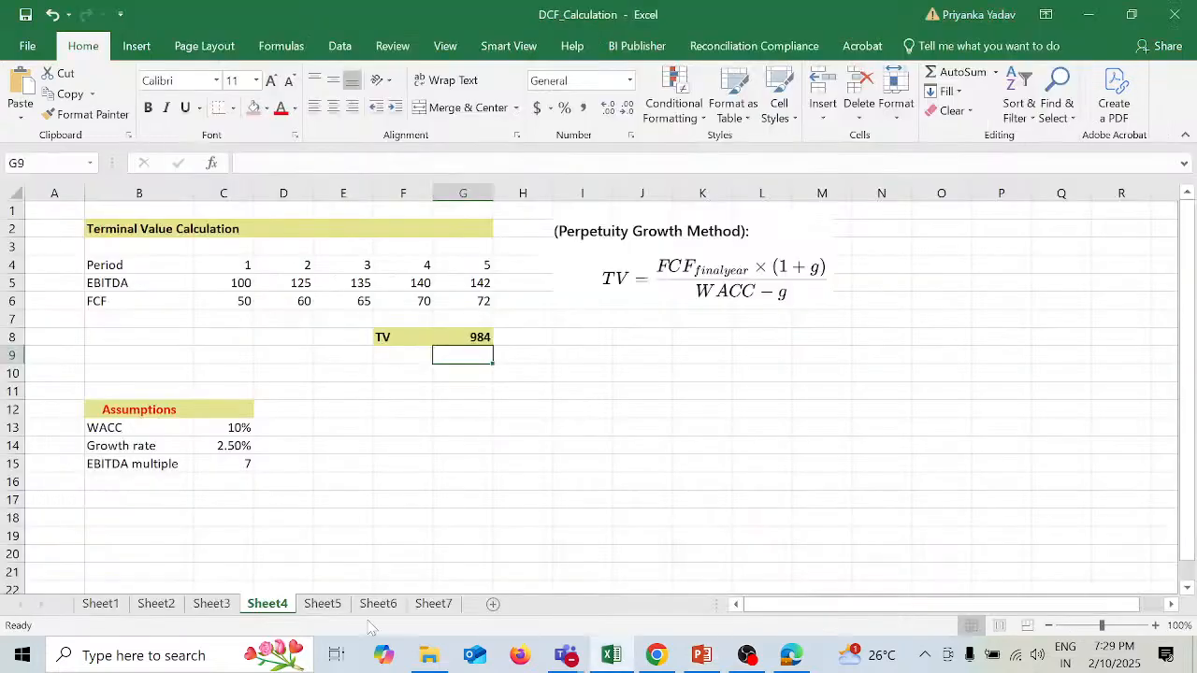
click(331, 606)
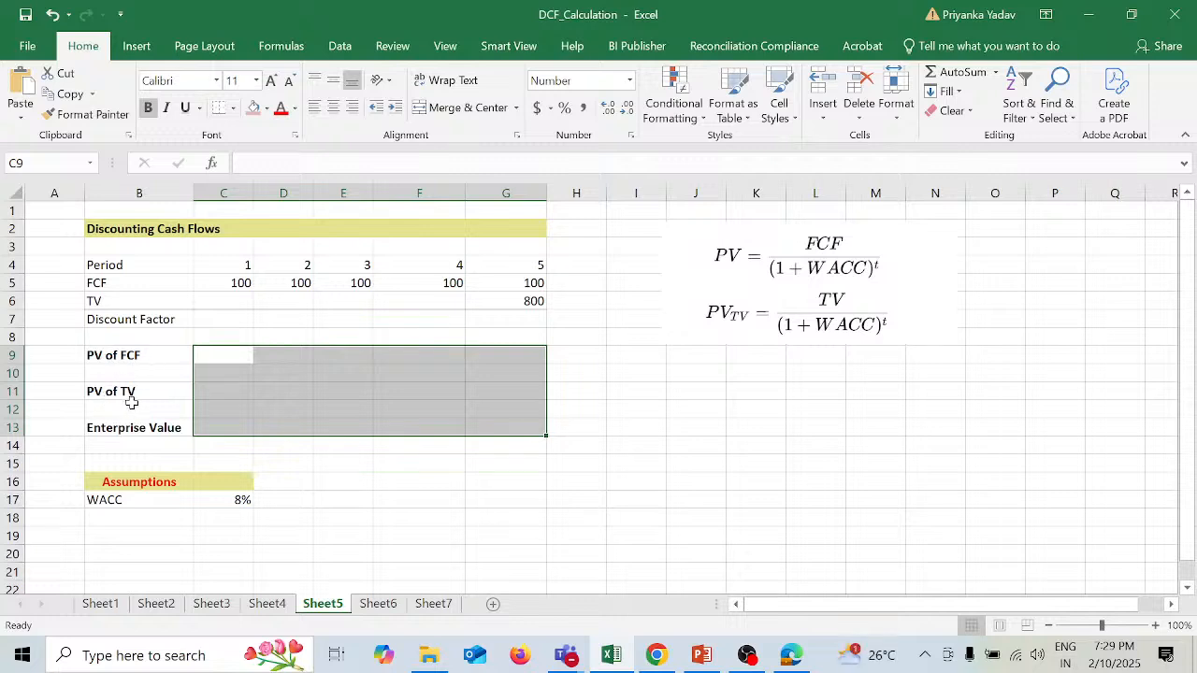
click(712, 412)
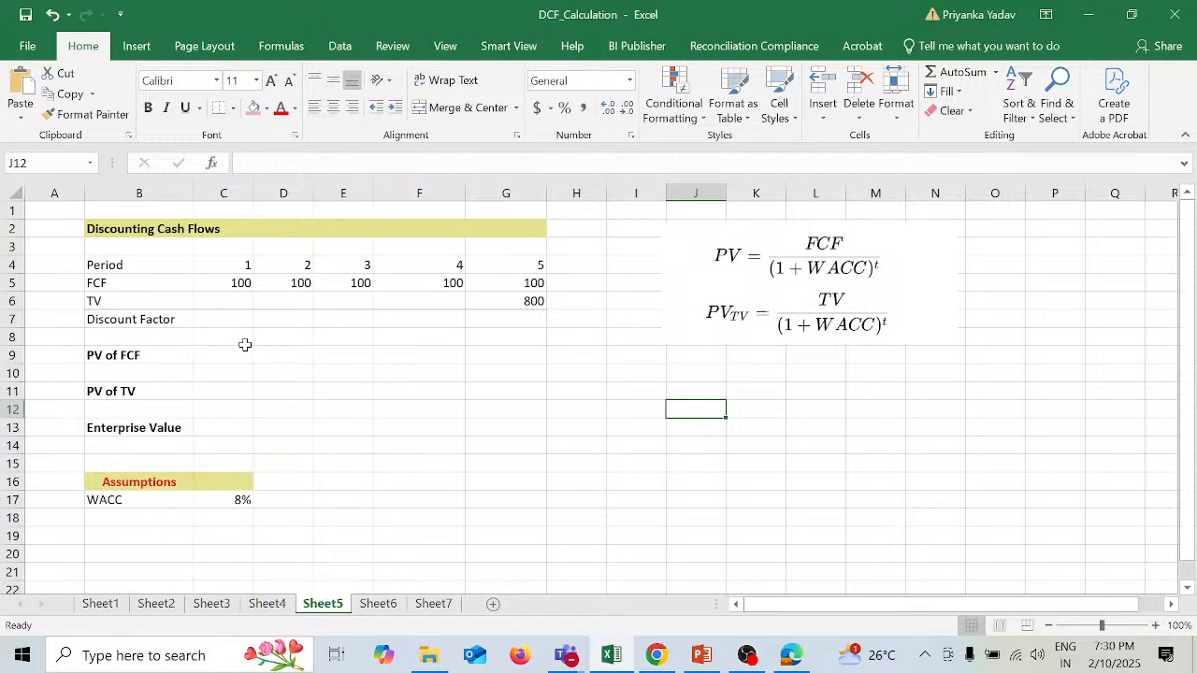
Step: Enter the period 1 discount factor formula =1/(1+C17)^C4 in C7, using the WACC assumption and the period number
click(244, 317)
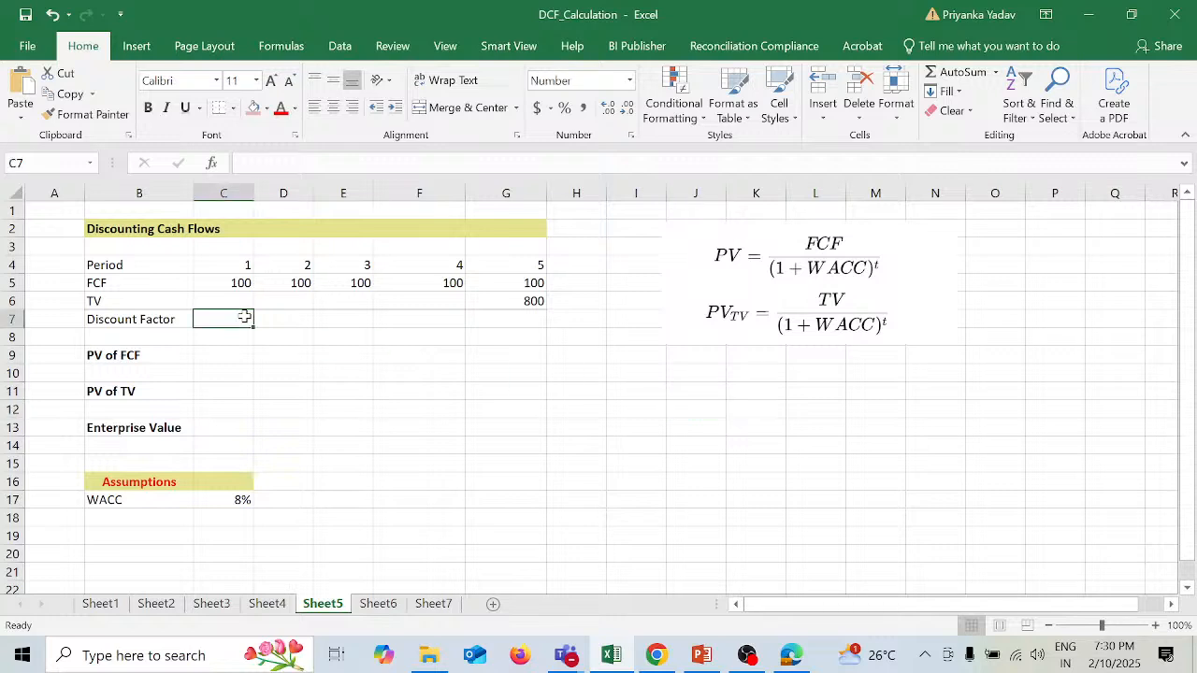
text(=)
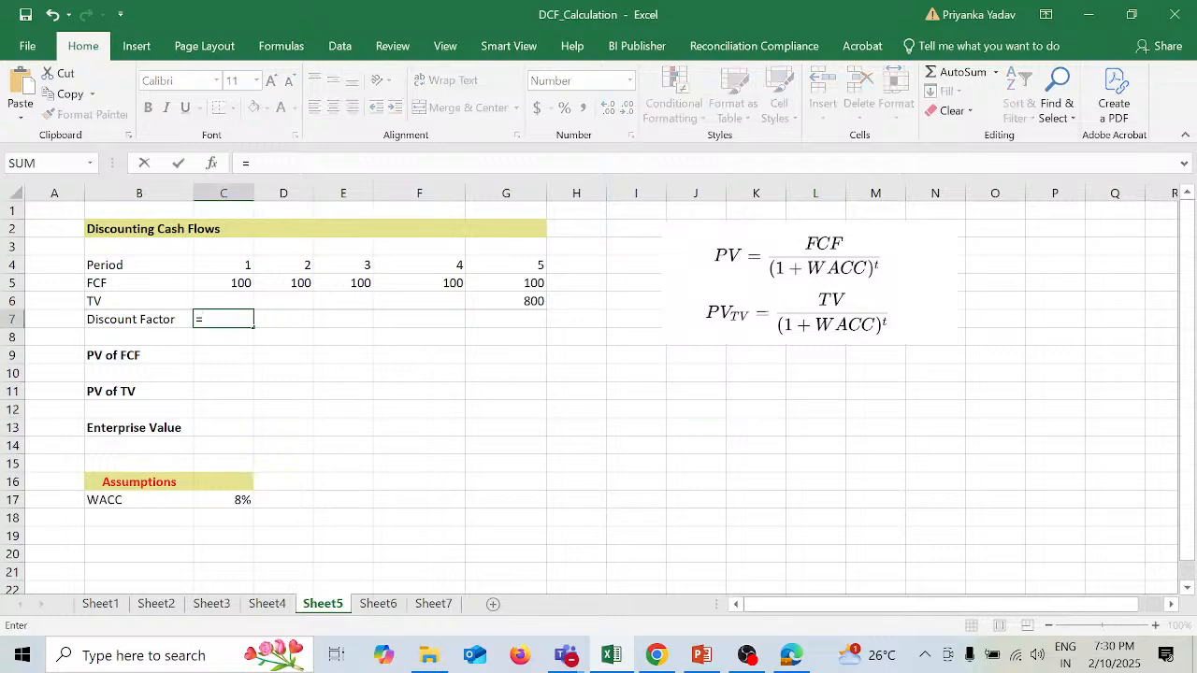
text(1/)
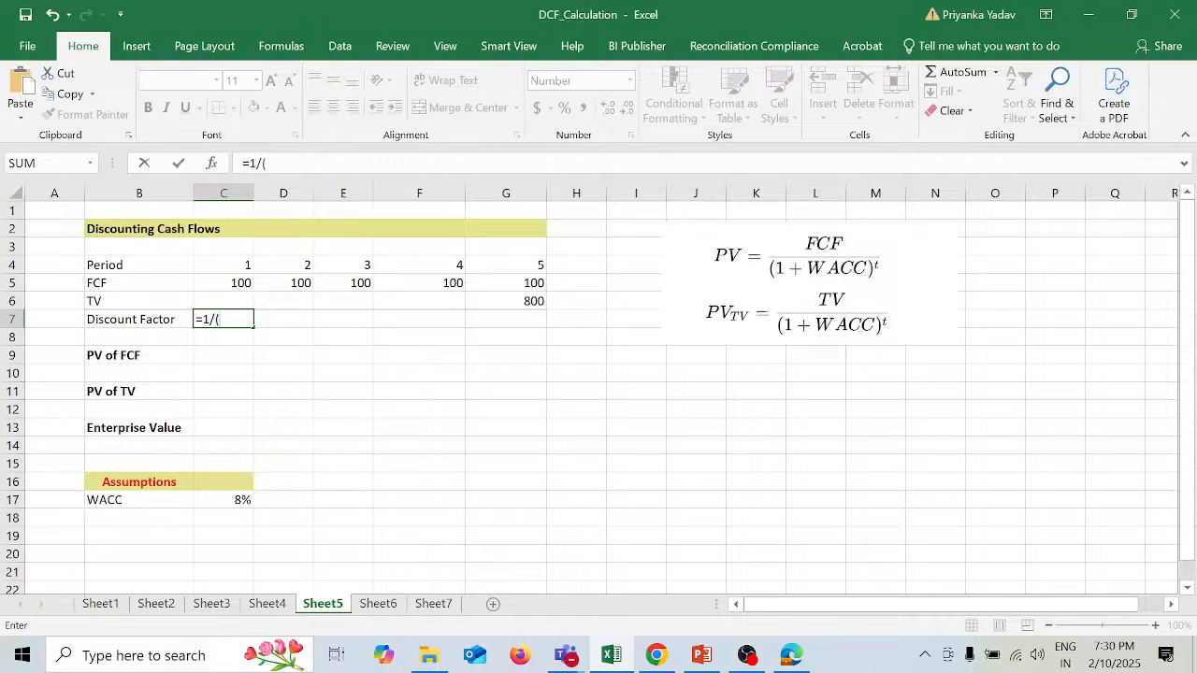
text((1+)
click(242, 501)
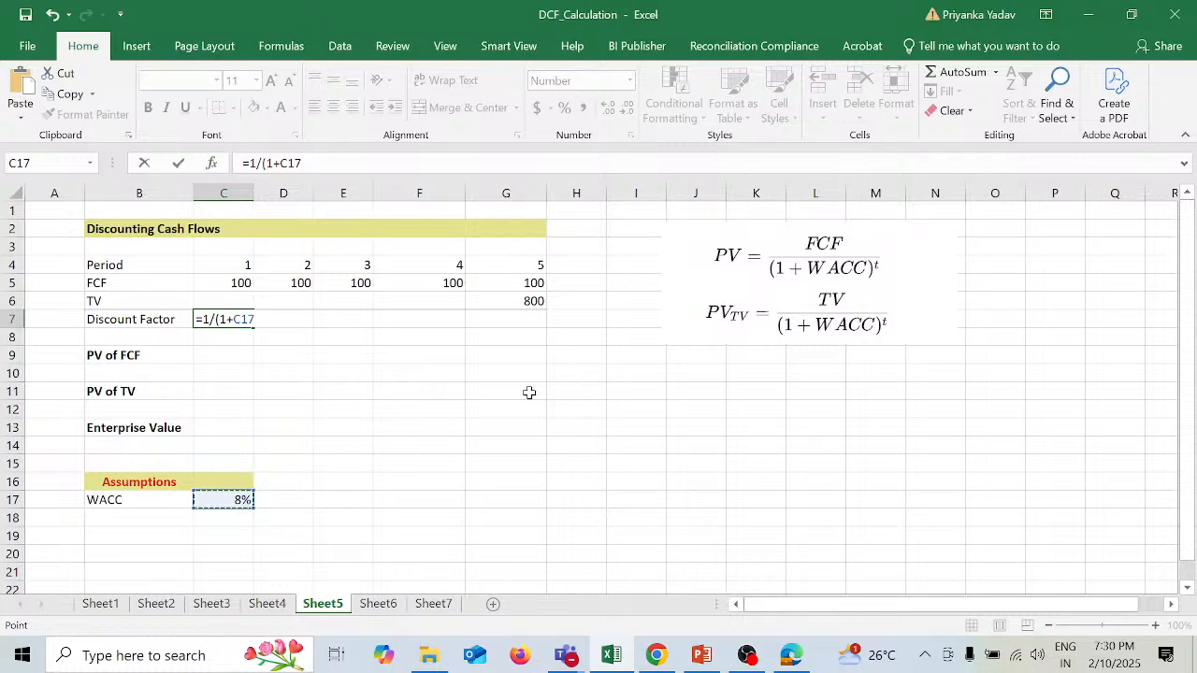
text()^)
click(239, 265)
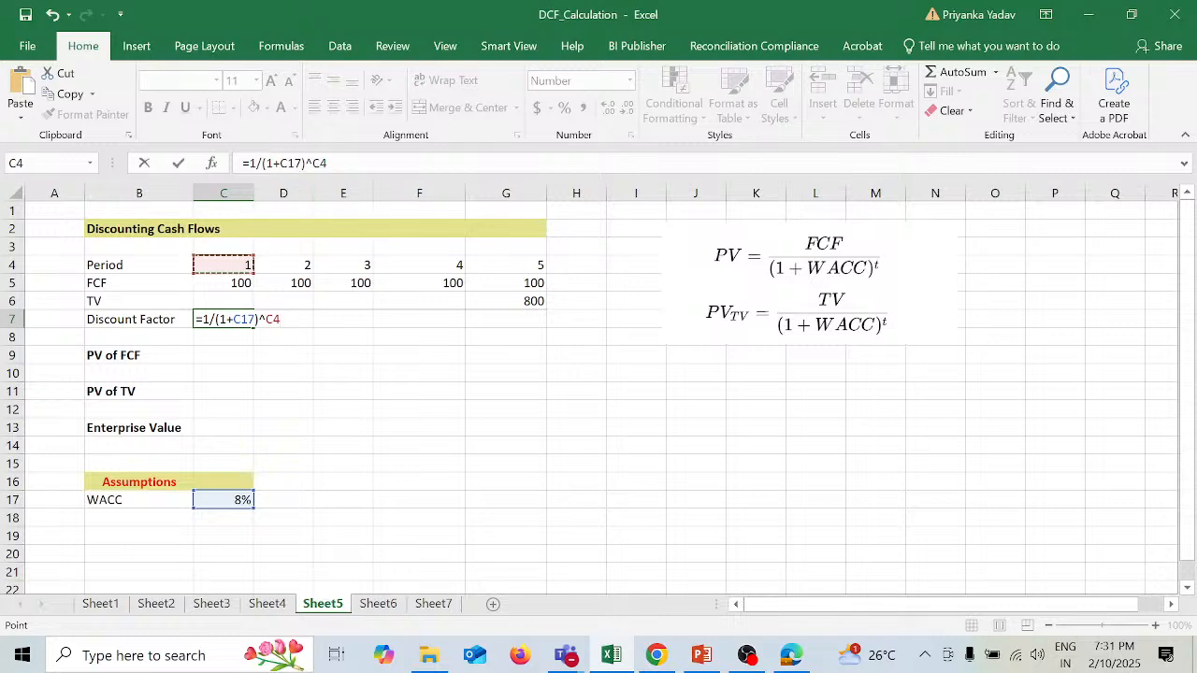
Step: Make the WACC reference absolute as $C$17 in C7's discount factor formula and fill the formula across to G7
click(281, 164)
text($)
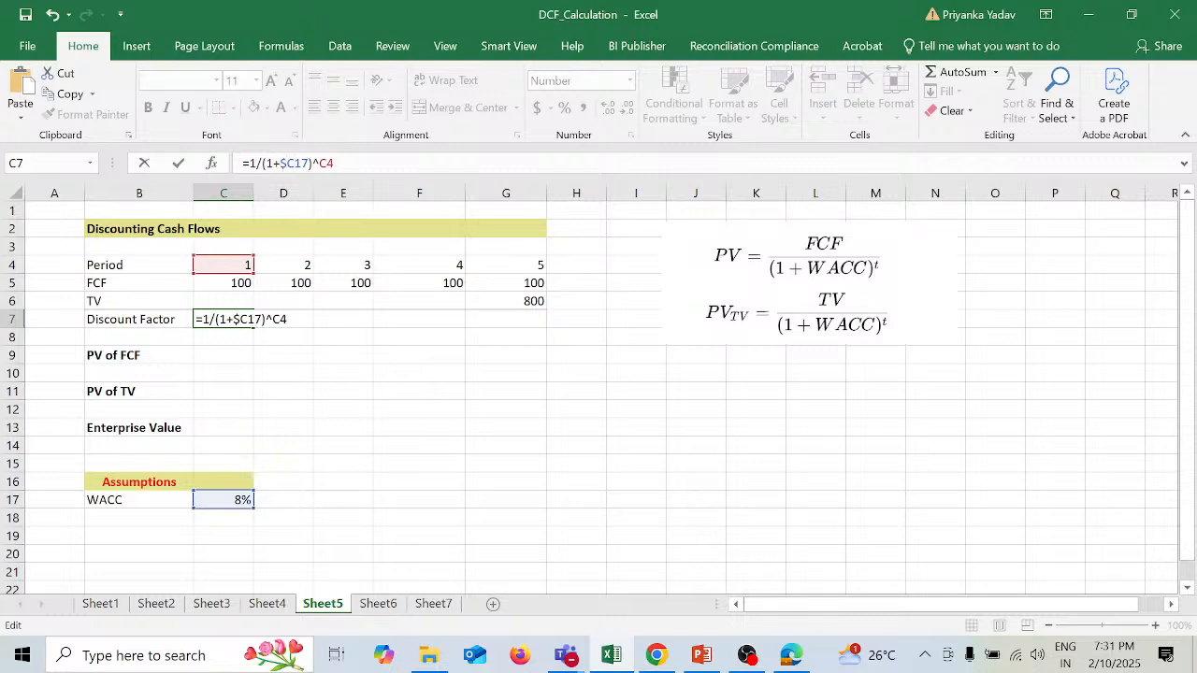
key(Right)
text($)
key(Return)
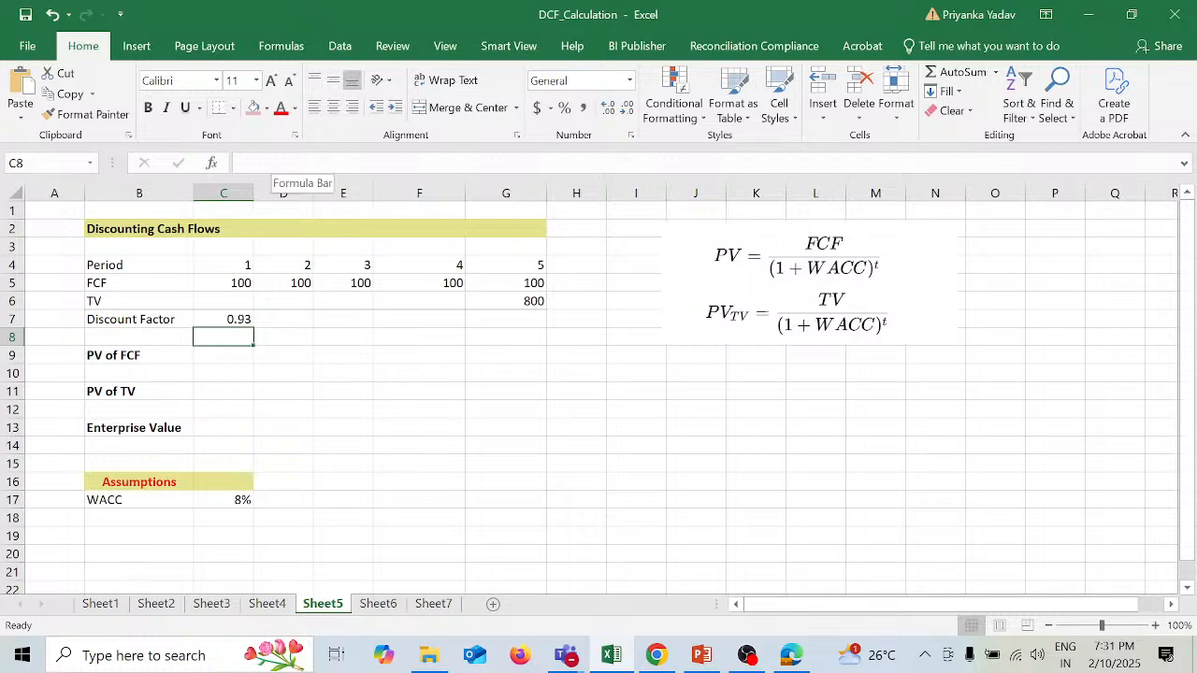
click(247, 319)
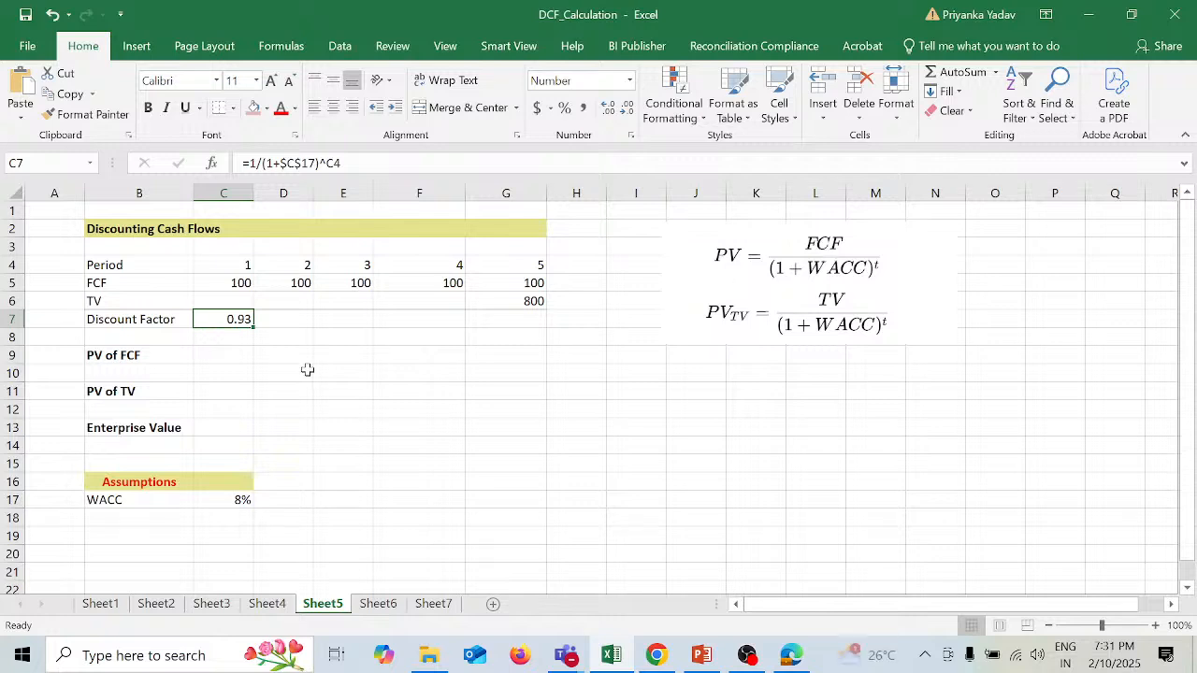
drag(254, 329, 519, 324)
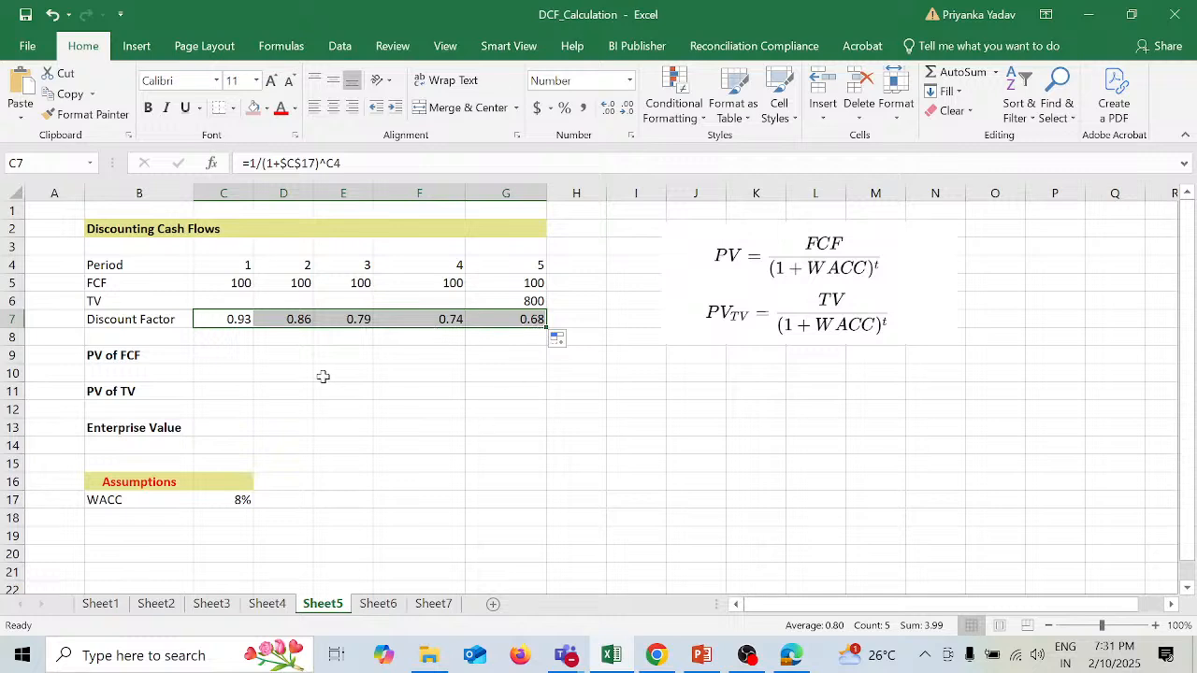
Step: Calculate the period 1 present value of FCF in C9 with the formula =C5*C7
click(236, 354)
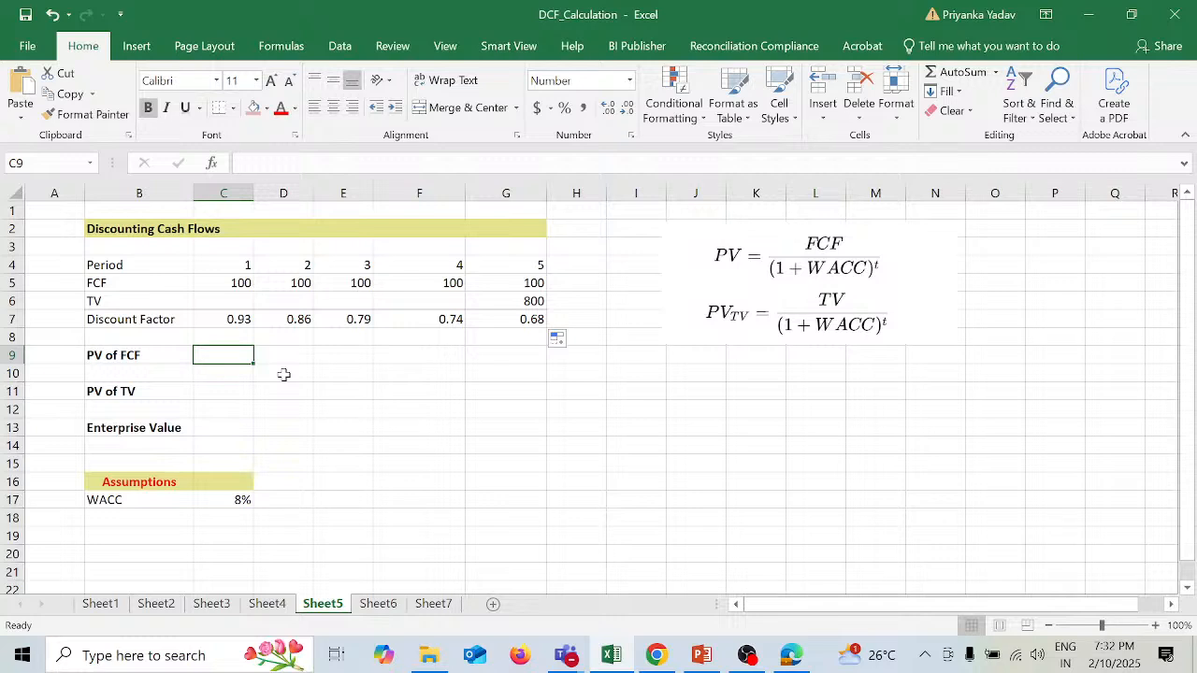
text(=)
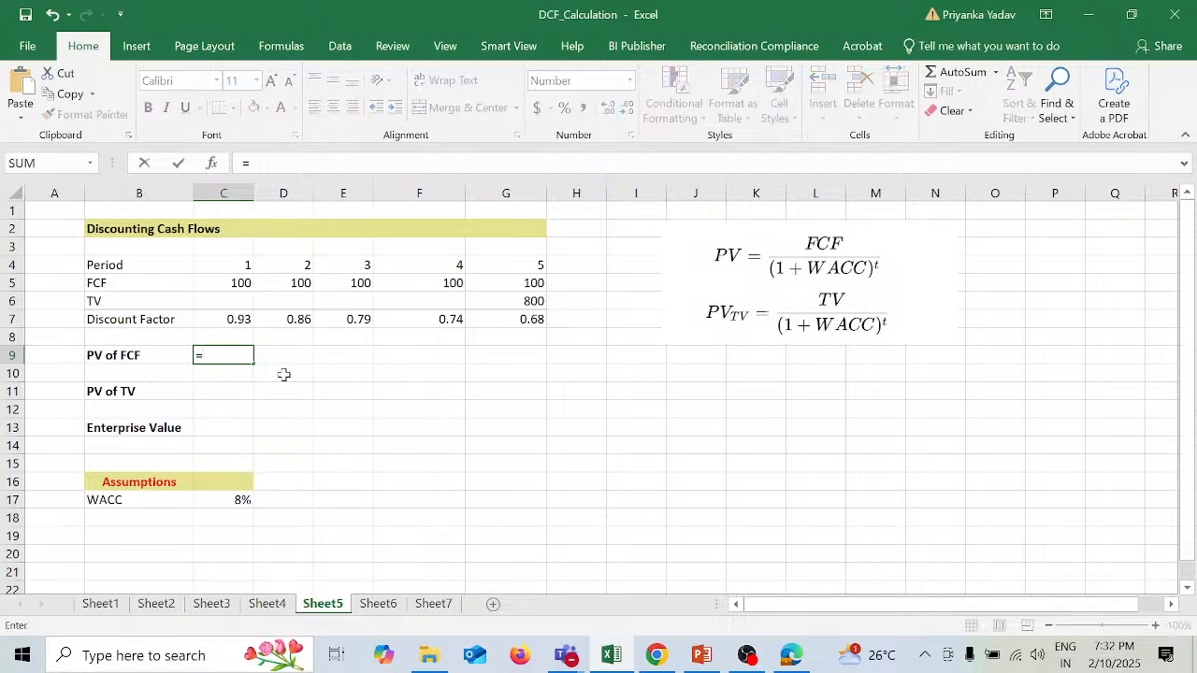
click(240, 283)
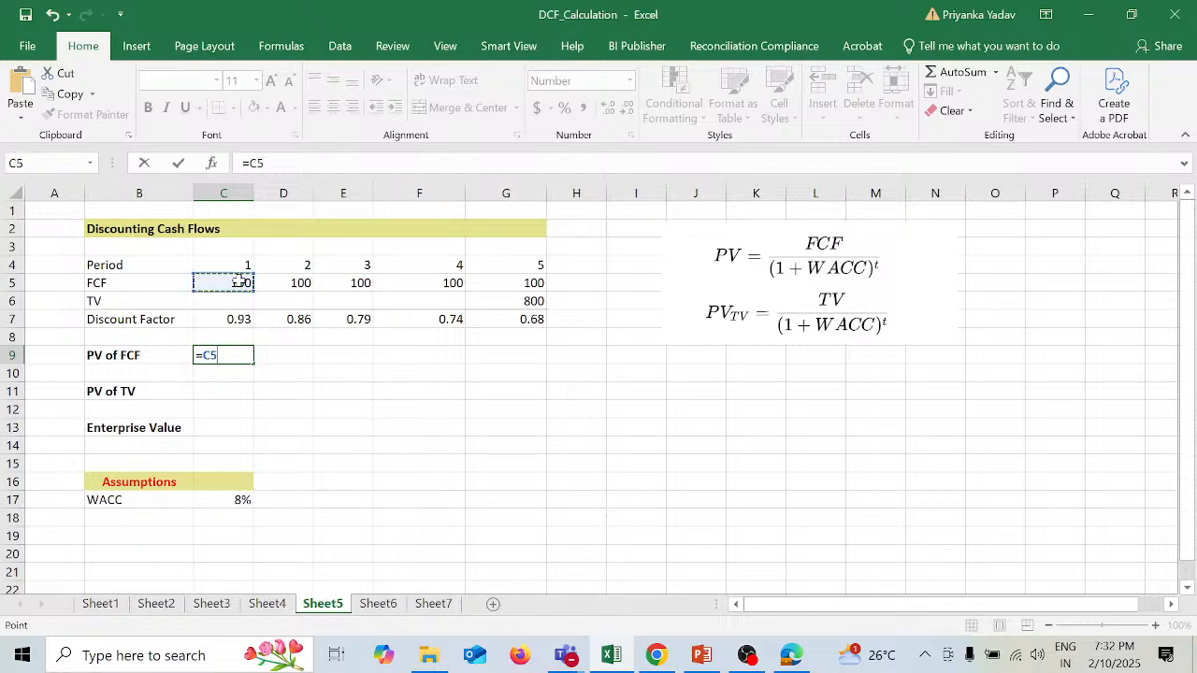
text(*)
click(238, 319)
key(Return)
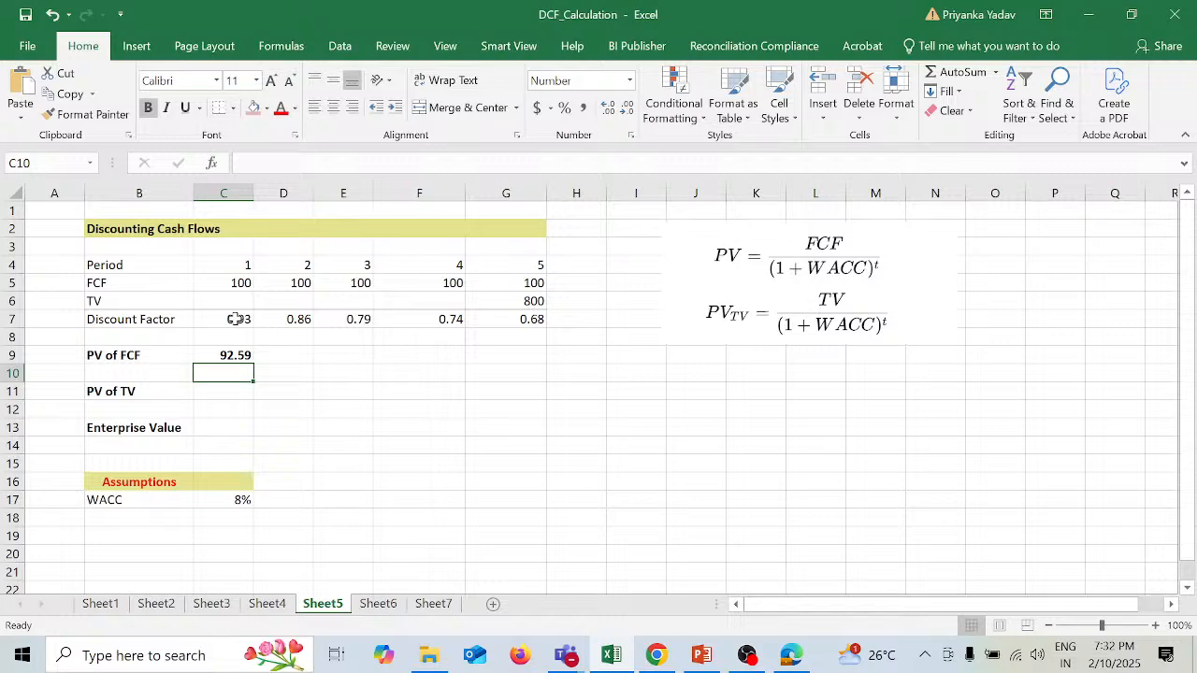
Step: Fill the PV of FCF formula from C9 across to G9, checking the cell references in D9 and G9
click(248, 355)
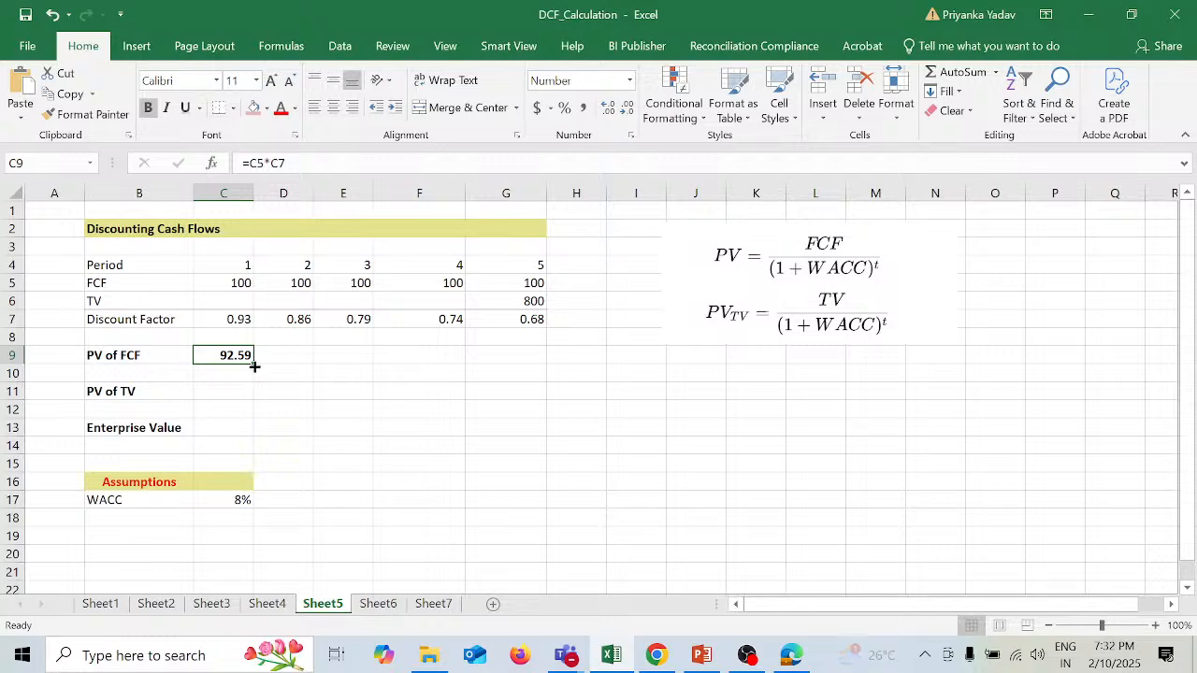
drag(257, 365, 301, 364)
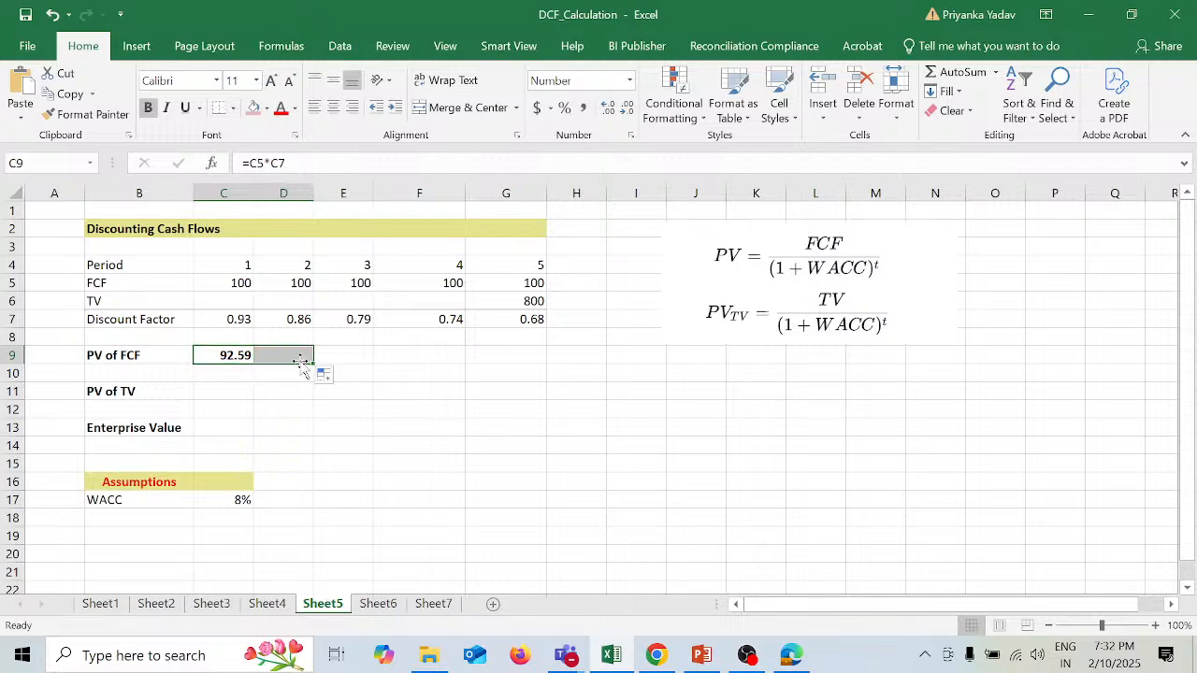
key(F2)
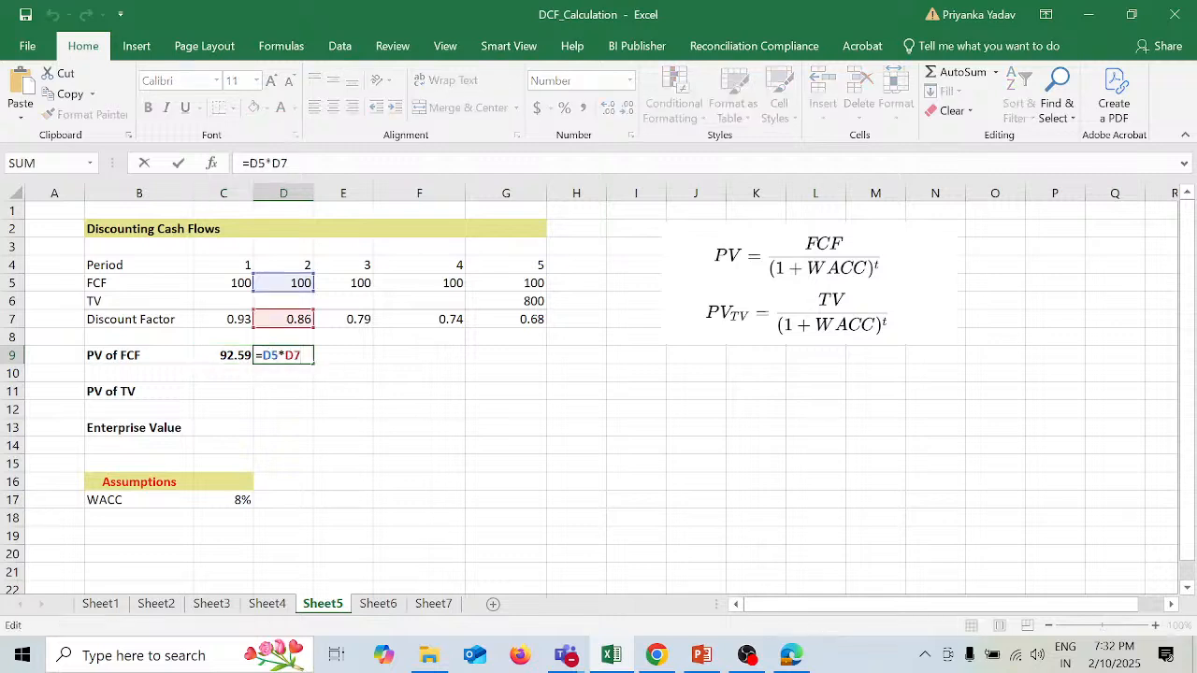
key(Return)
click(299, 356)
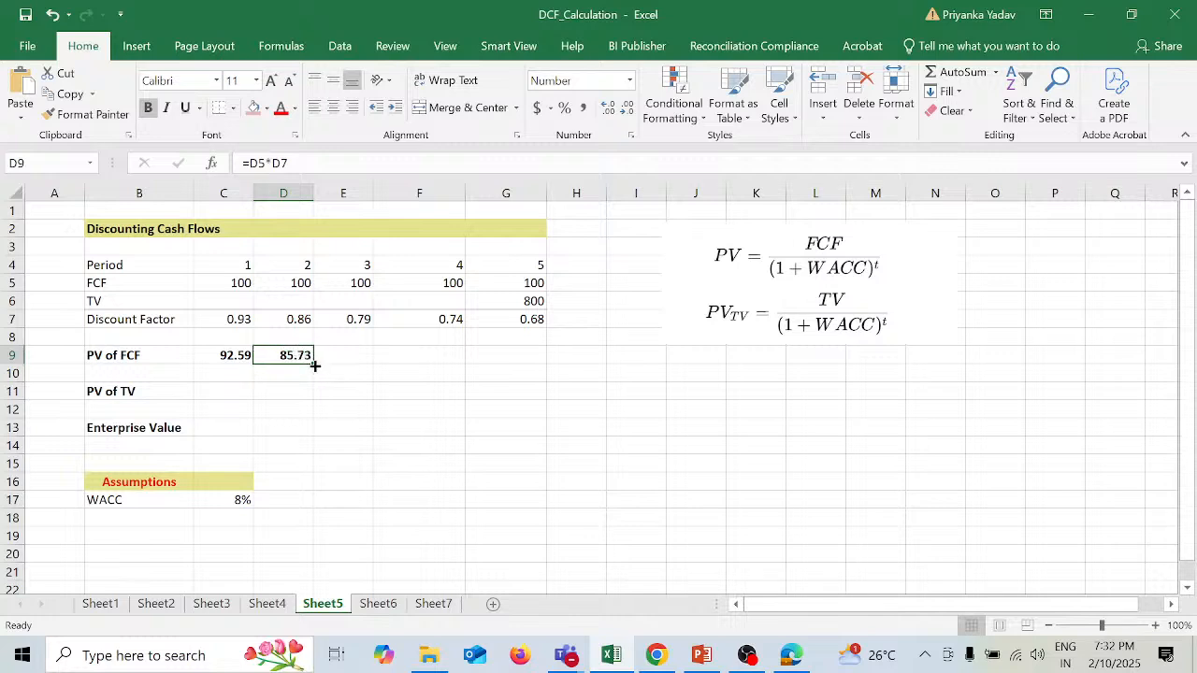
drag(315, 367, 518, 356)
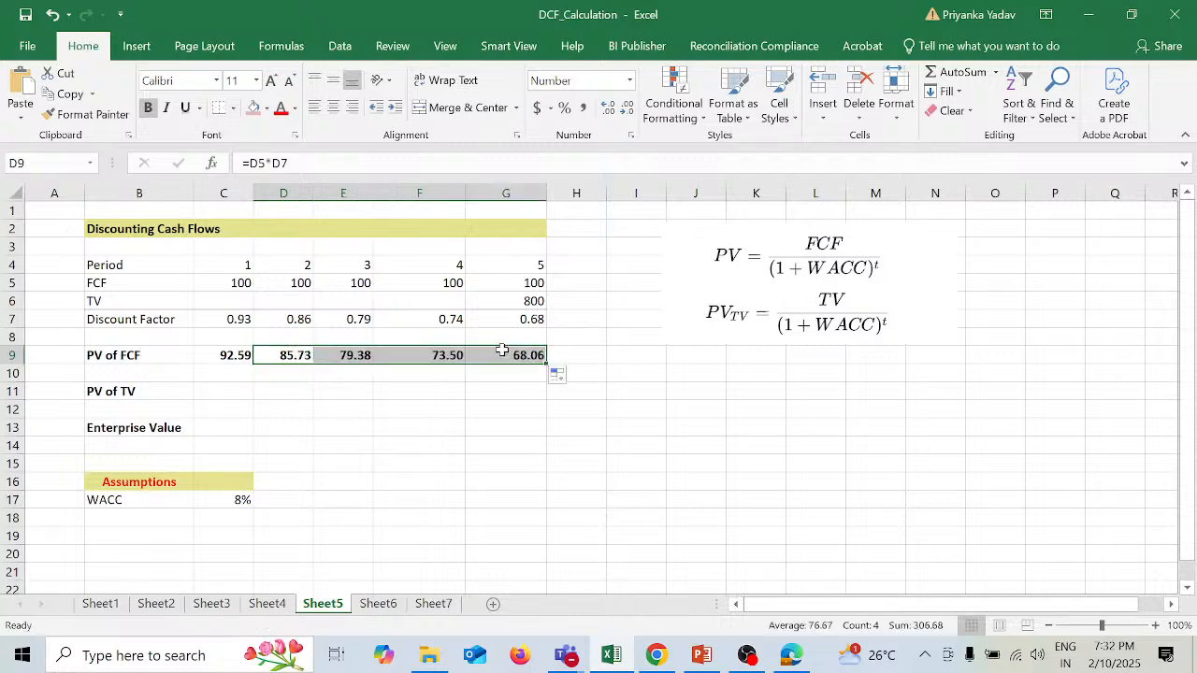
double_click(502, 353)
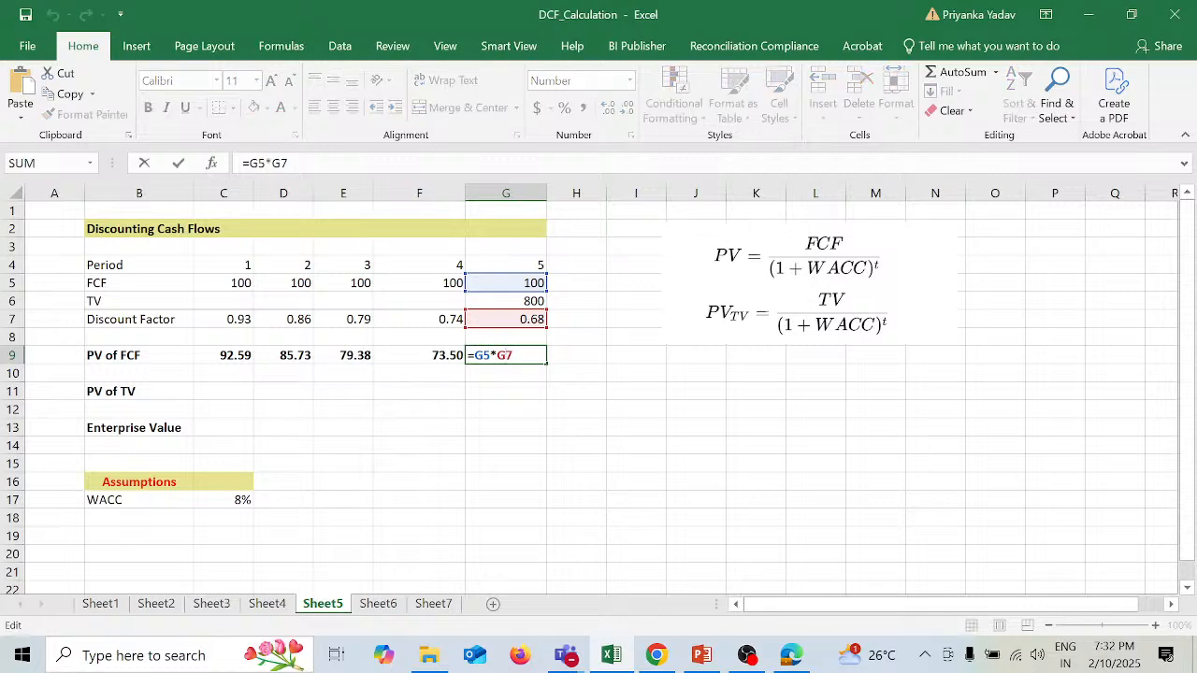
key(Return)
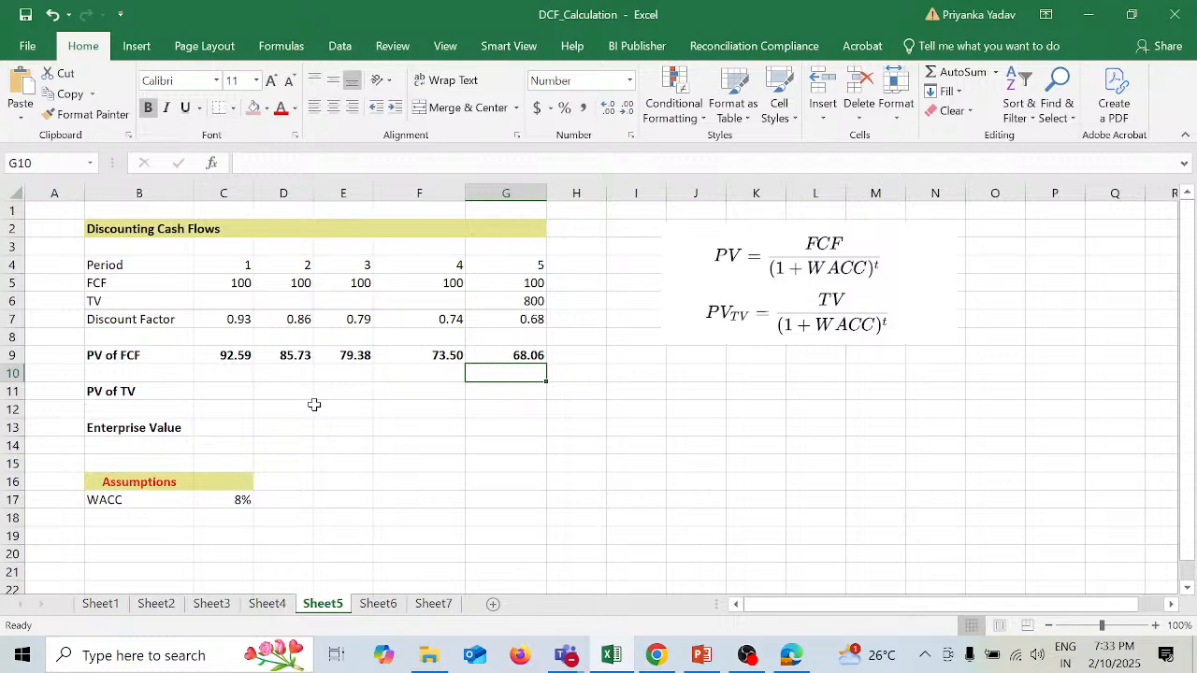
Step: Calculate the present value of the terminal value in G11 with the formula =G6*G7
click(241, 388)
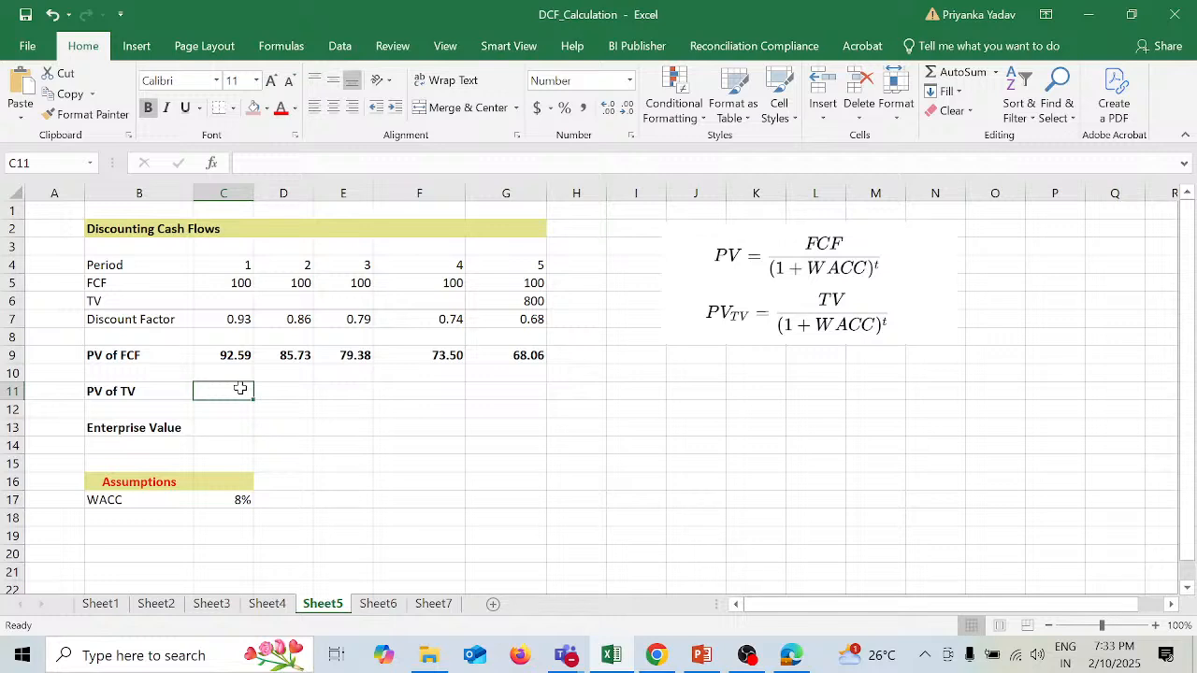
click(538, 385)
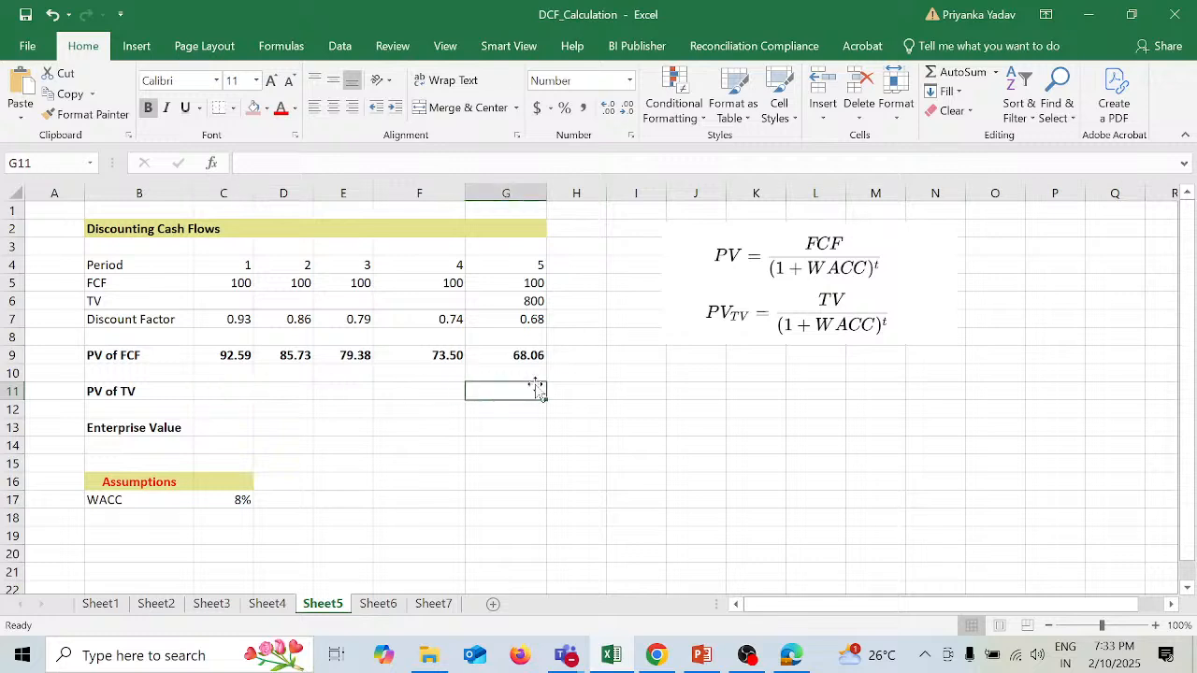
text(=)
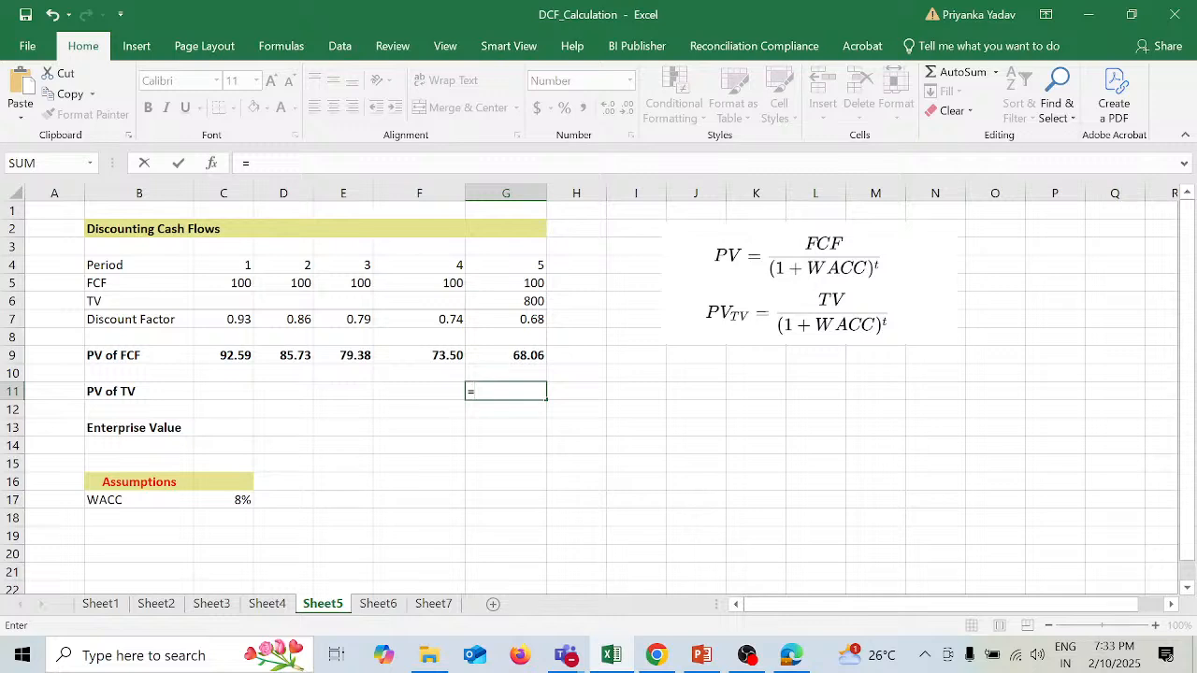
click(534, 299)
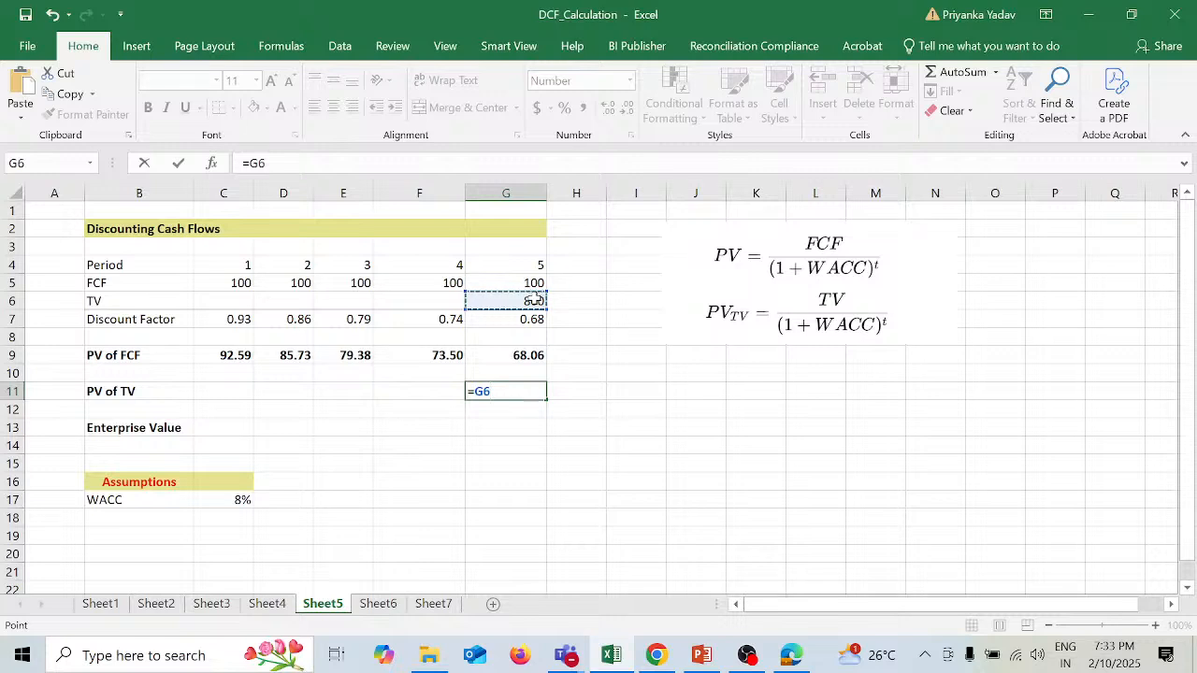
text(*)
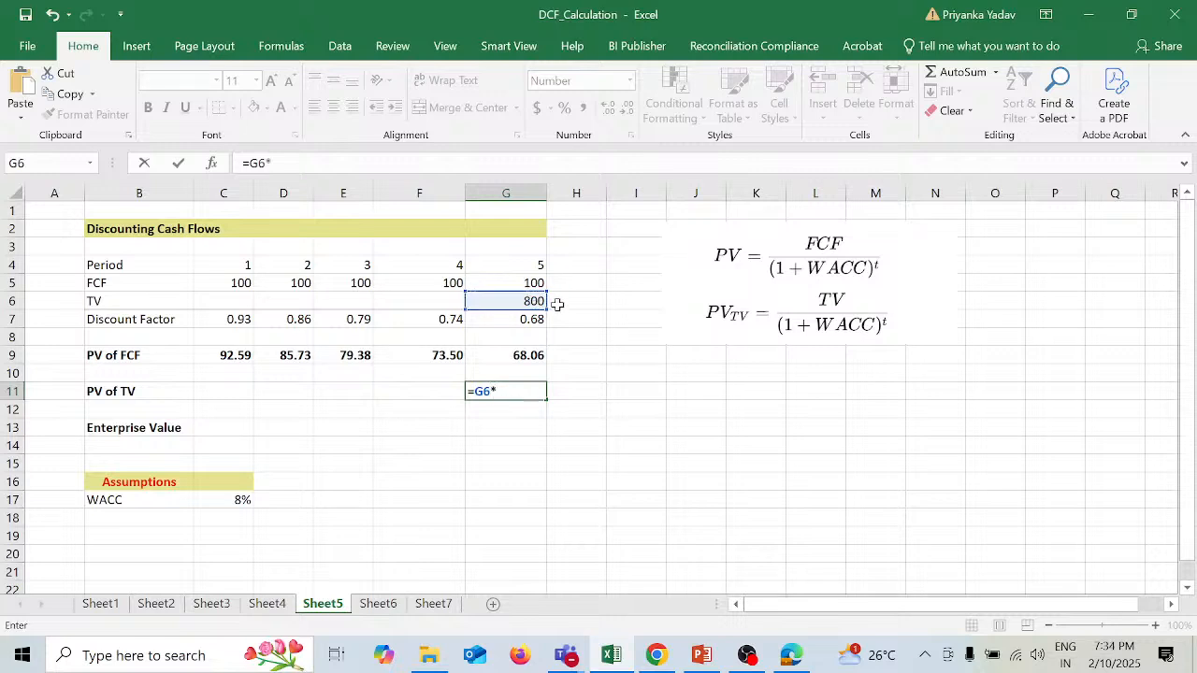
click(537, 320)
key(Return)
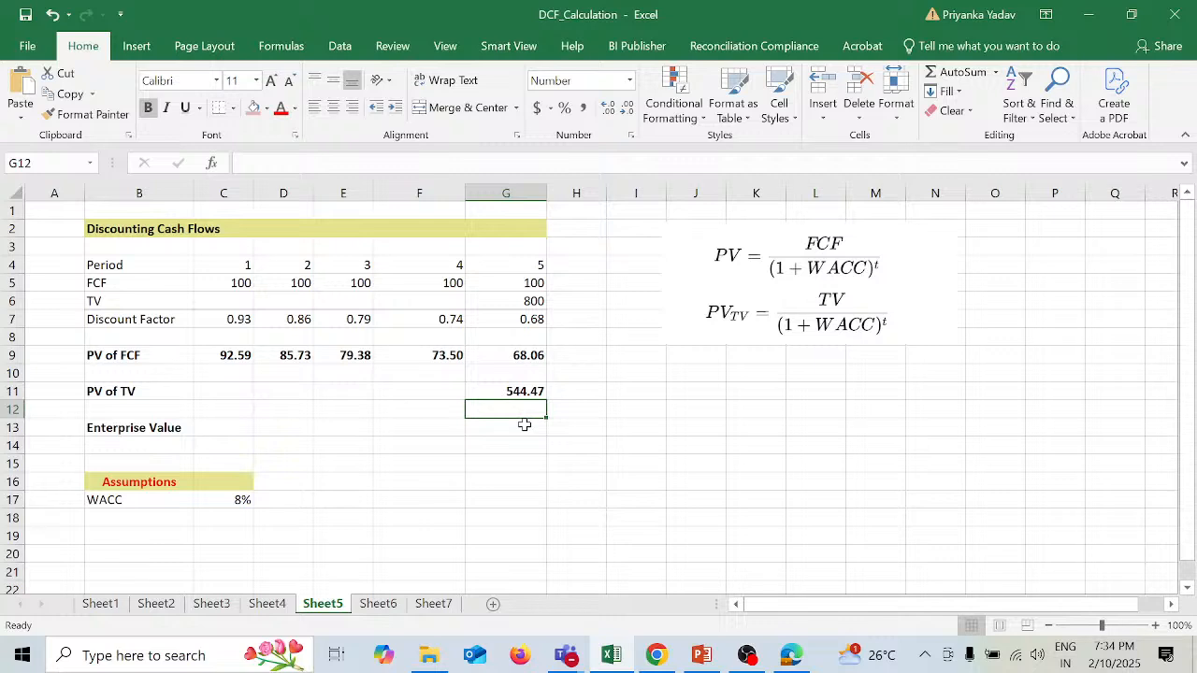
Step: Calculate the enterprise value in G13 by summing the PV of FCF and PV of TV with =SUM(C9:G11)
click(525, 424)
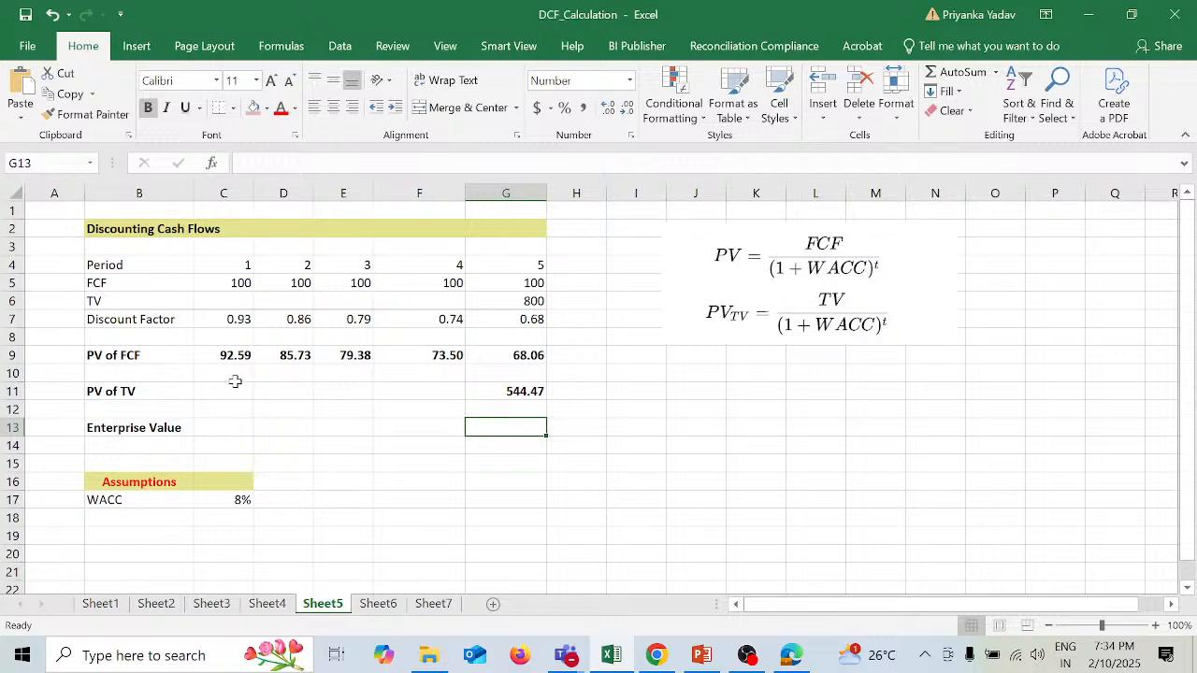
text(=)
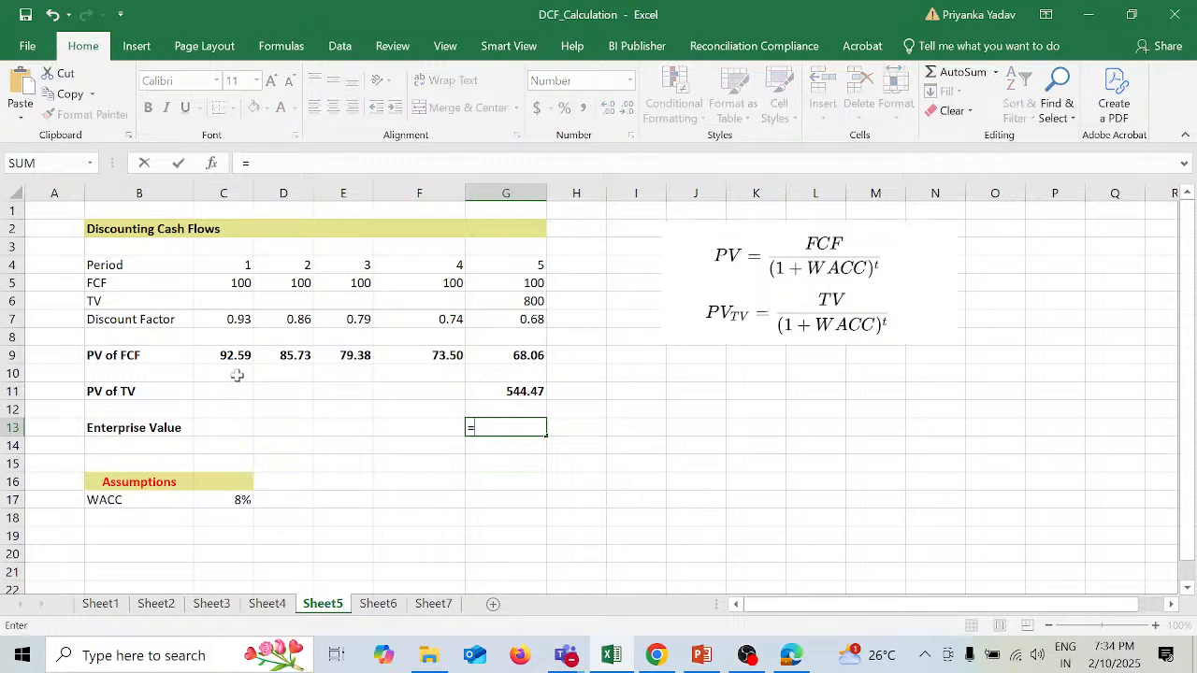
text(sum)
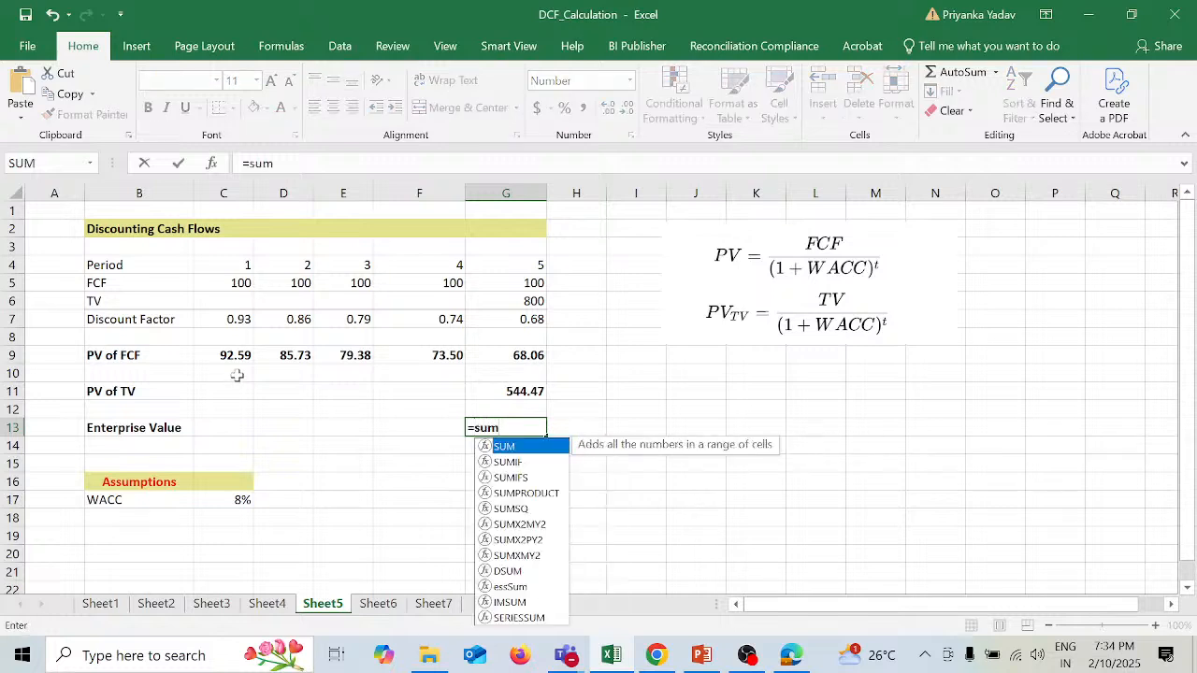
key(Tab)
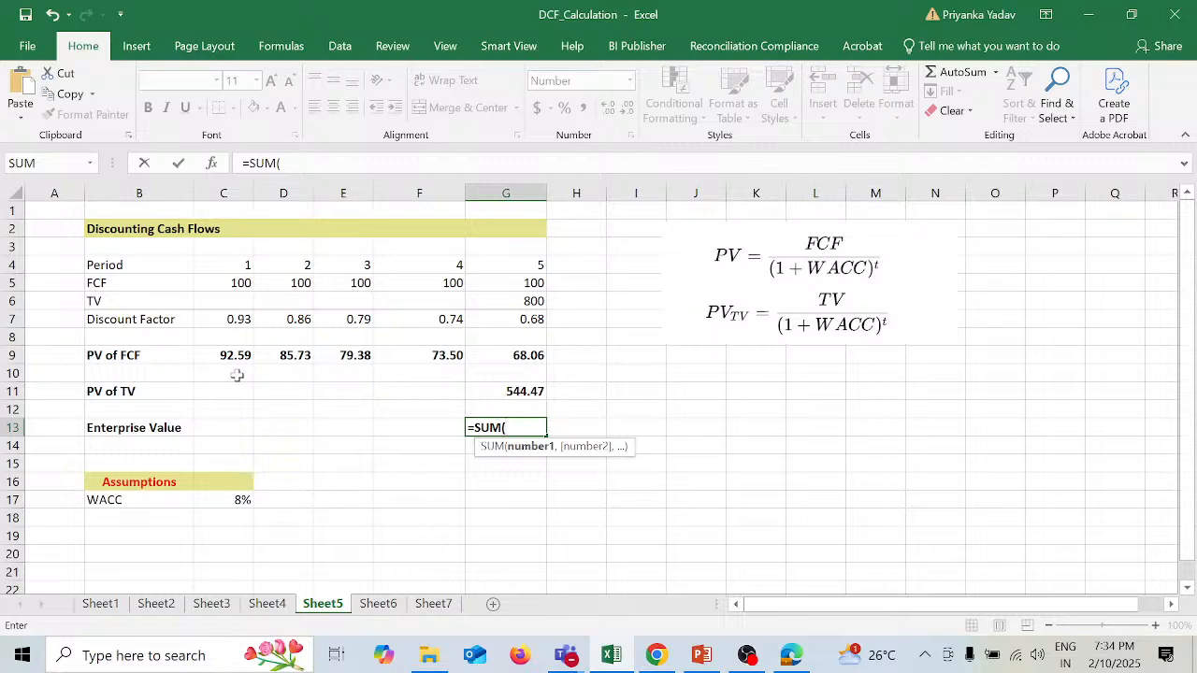
drag(239, 359, 533, 385)
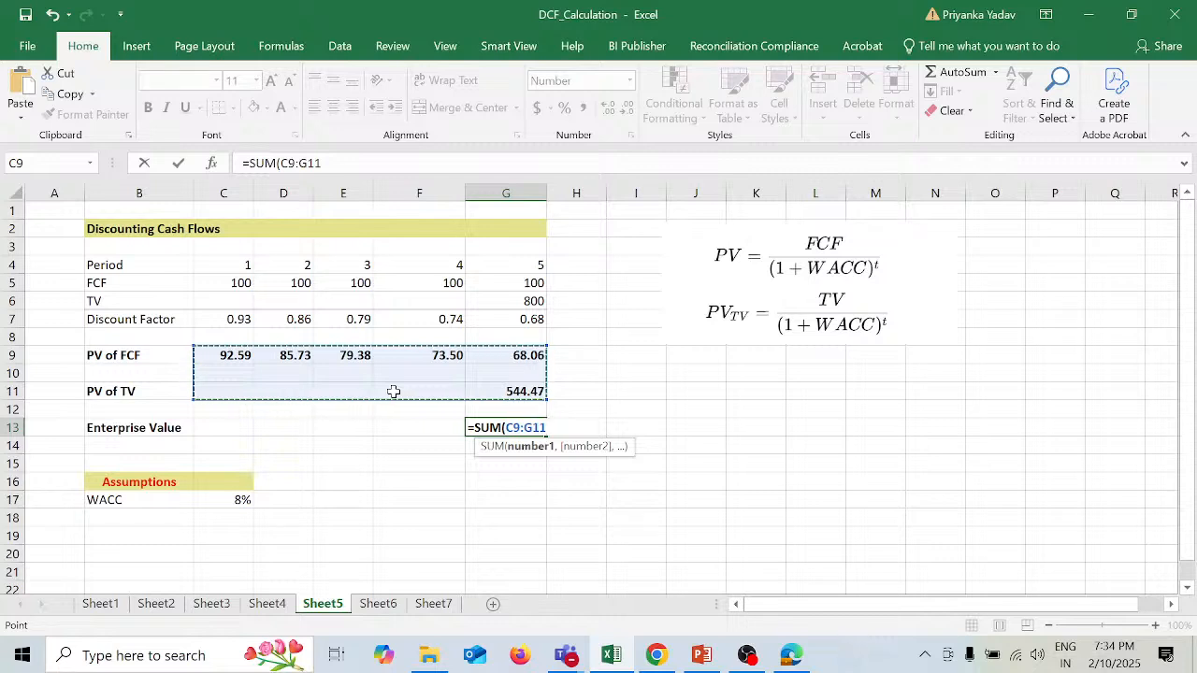
text())
key(Return)
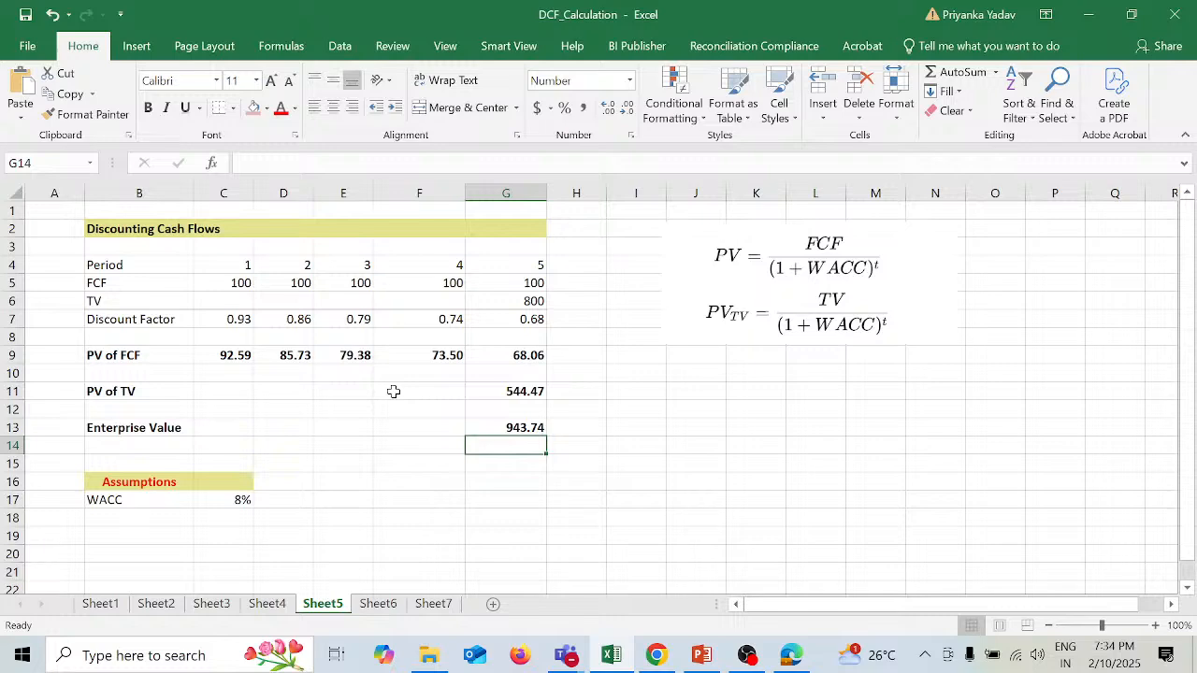
Step: Check the DCF steps slide in PowerPoint, and return to Excel to open the Equity Value Calculation on Sheet6
key(alt+Tab)
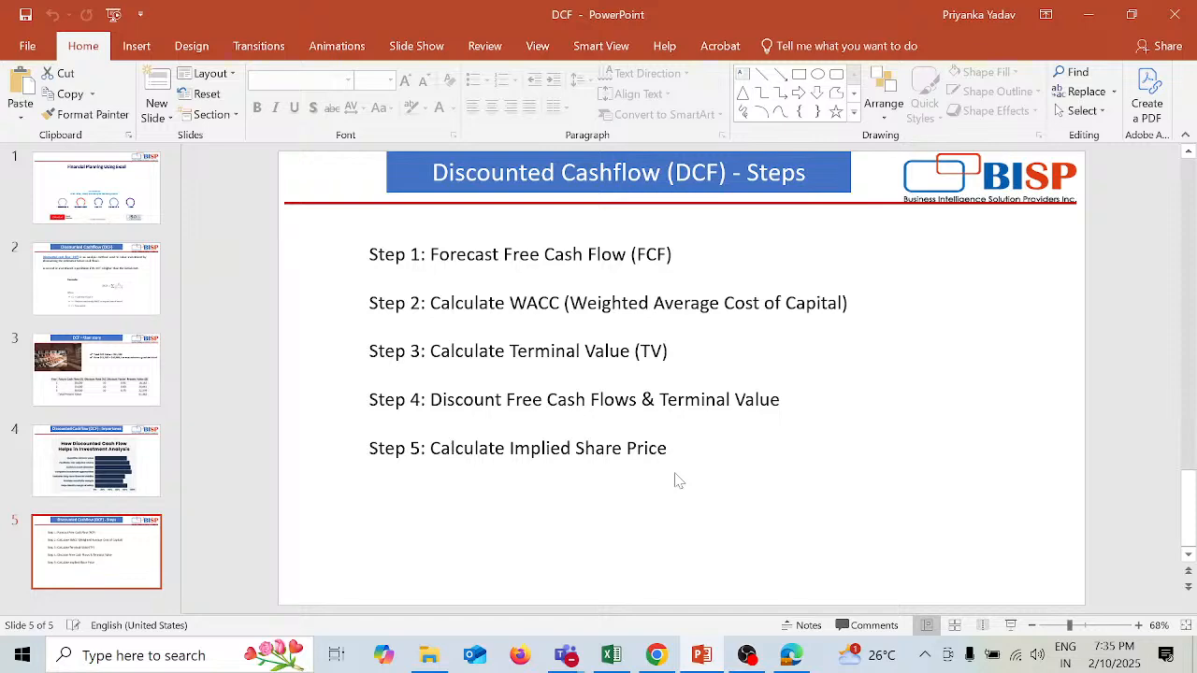
key(alt+Tab)
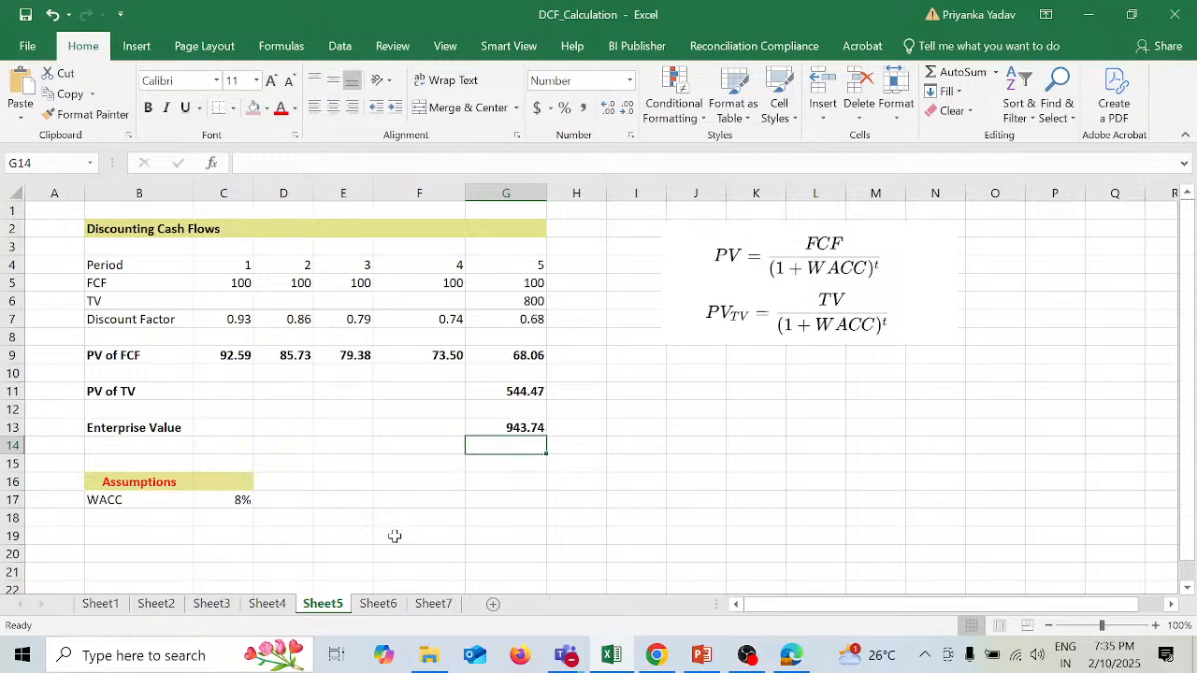
click(391, 606)
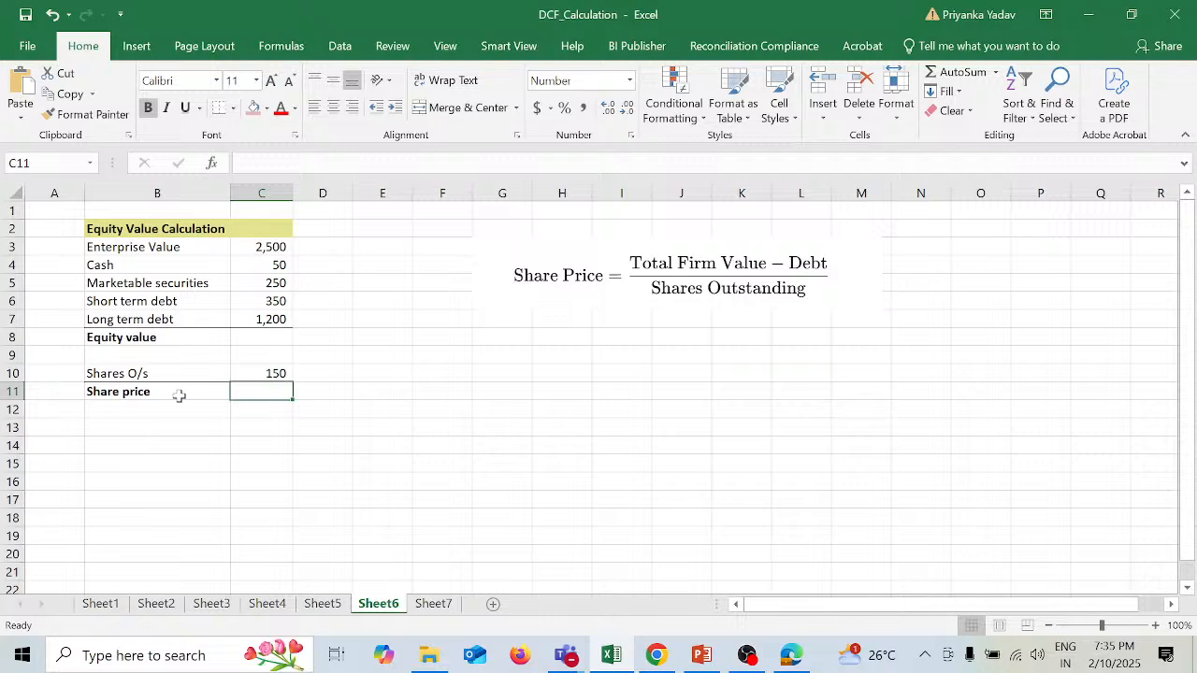
Step: Review the enterprise value calculation on Sheet5, and return to Sheet6 to examine the enterprise value, cash, securities and debt inputs in C3:C7
click(322, 603)
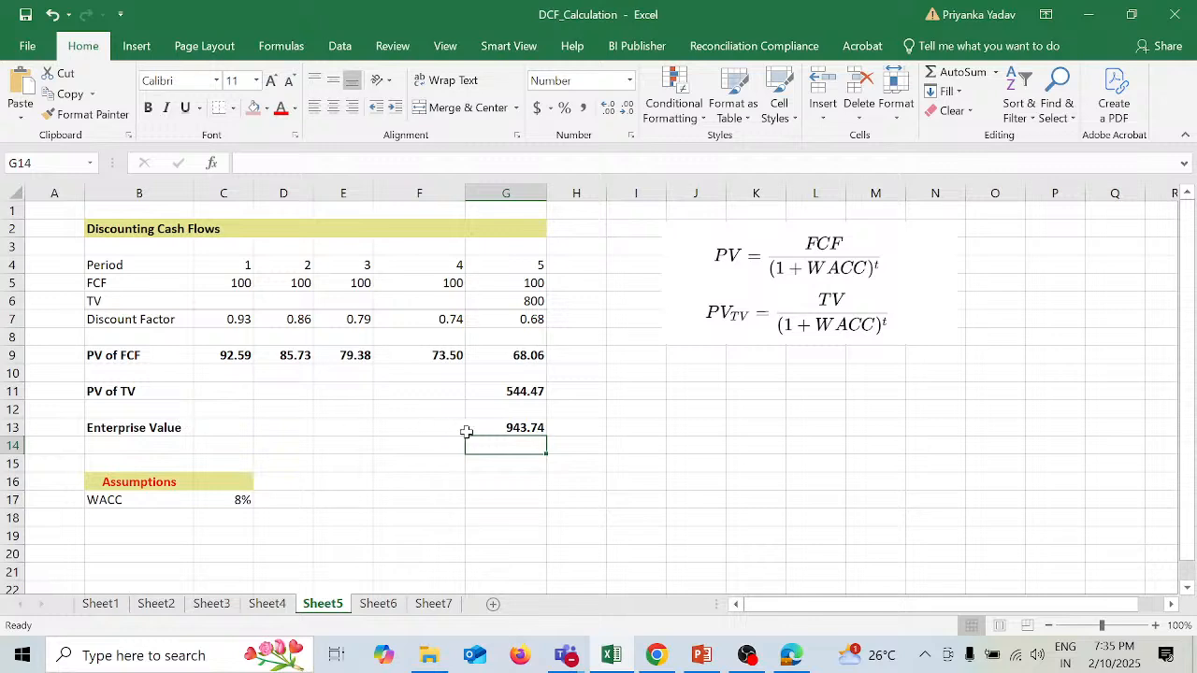
click(382, 605)
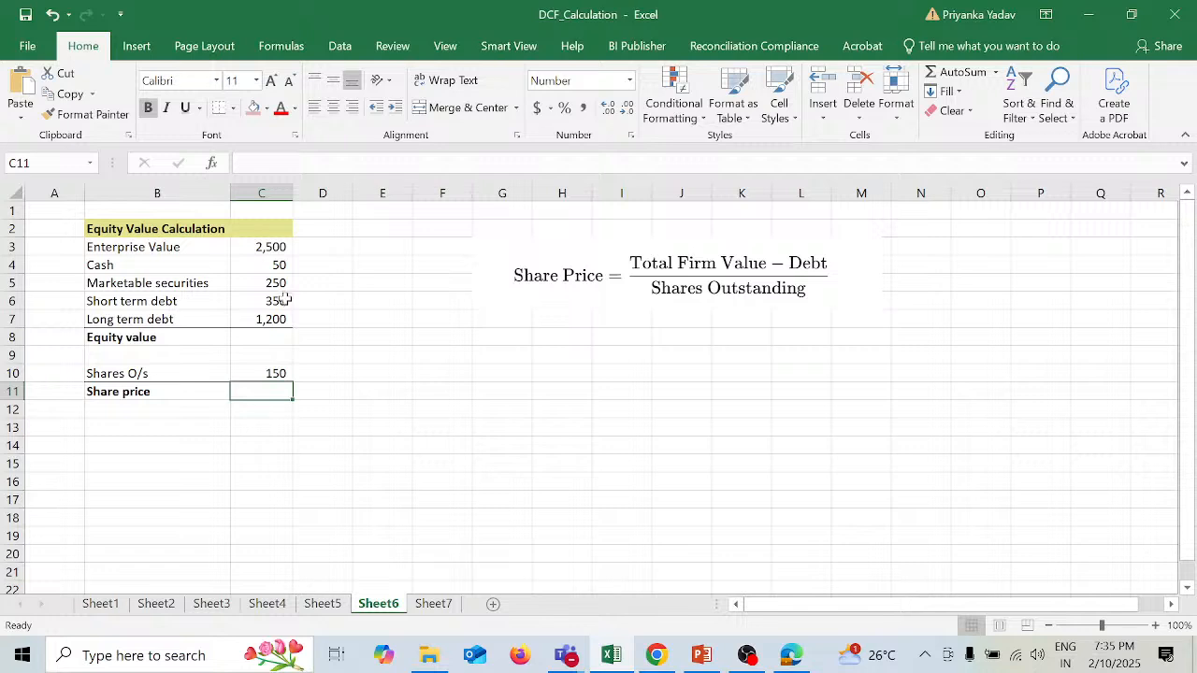
drag(280, 264, 289, 319)
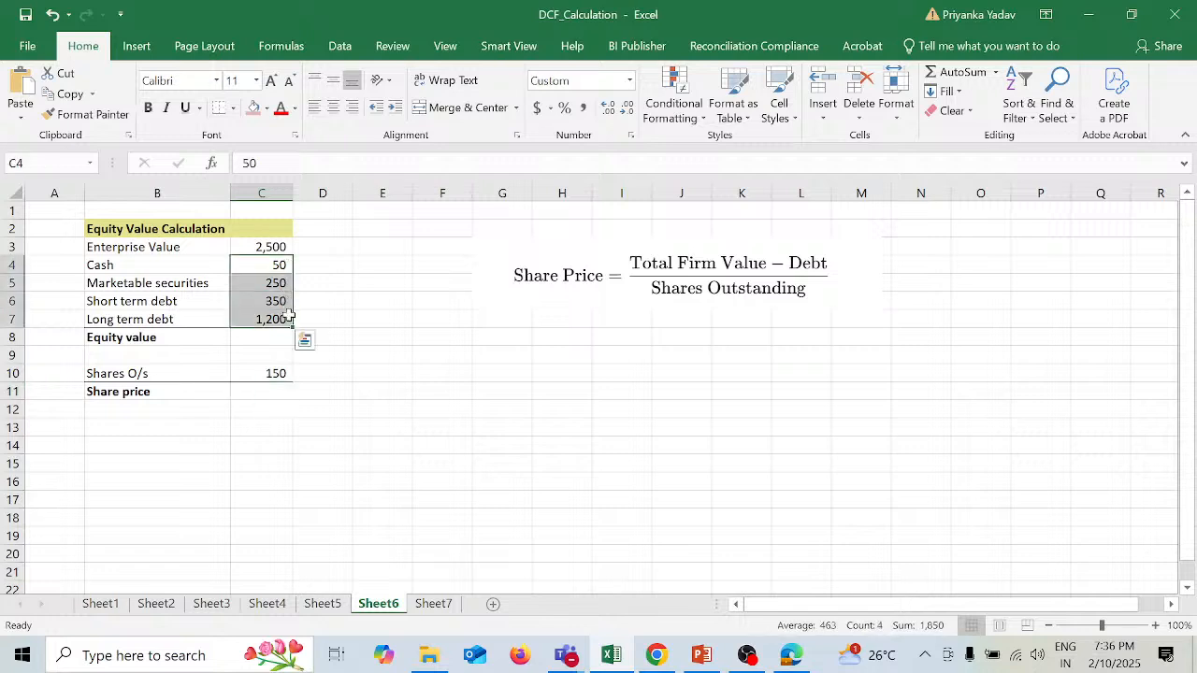
click(276, 246)
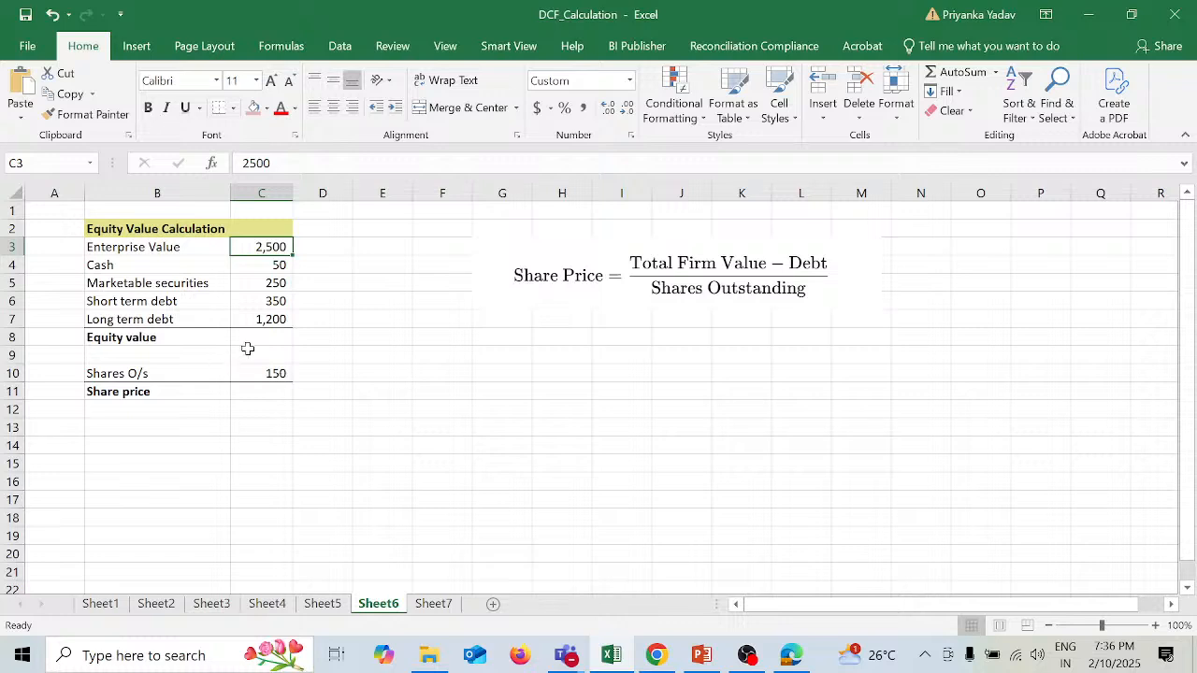
Step: Calculate the equity value in C8 by adding cash and securities to enterprise value and subtracting debt with =C3+SUM(C4:C5)-SUM(C6:C7)
click(266, 337)
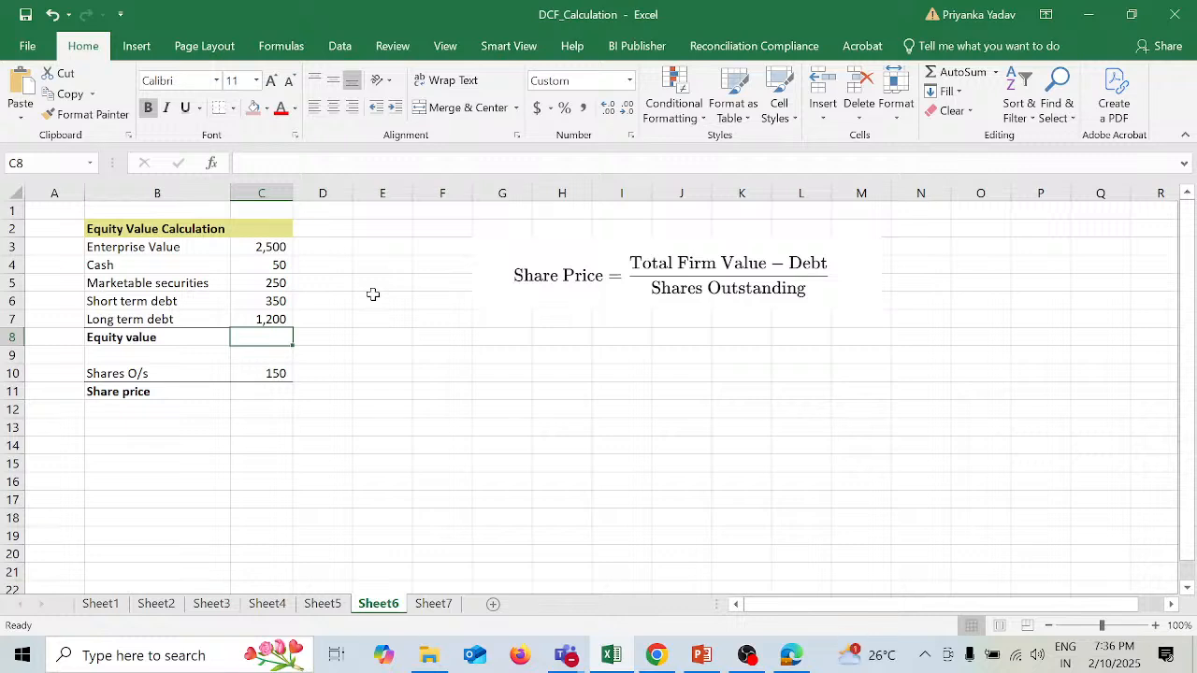
text(=)
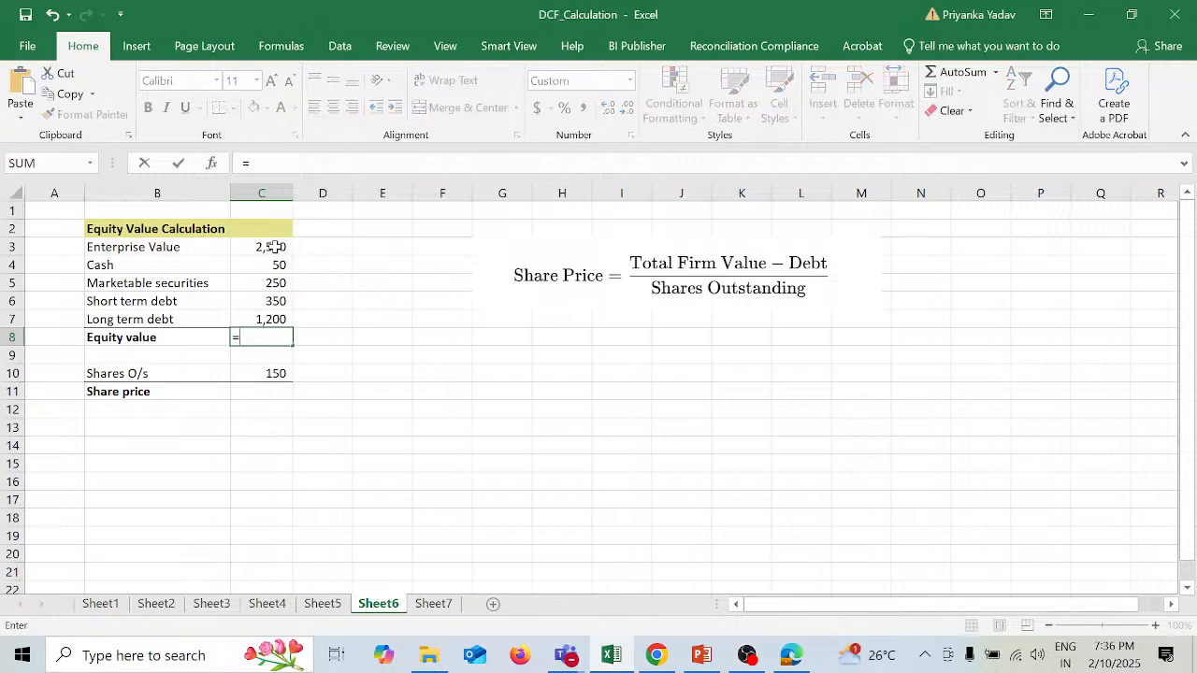
click(273, 247)
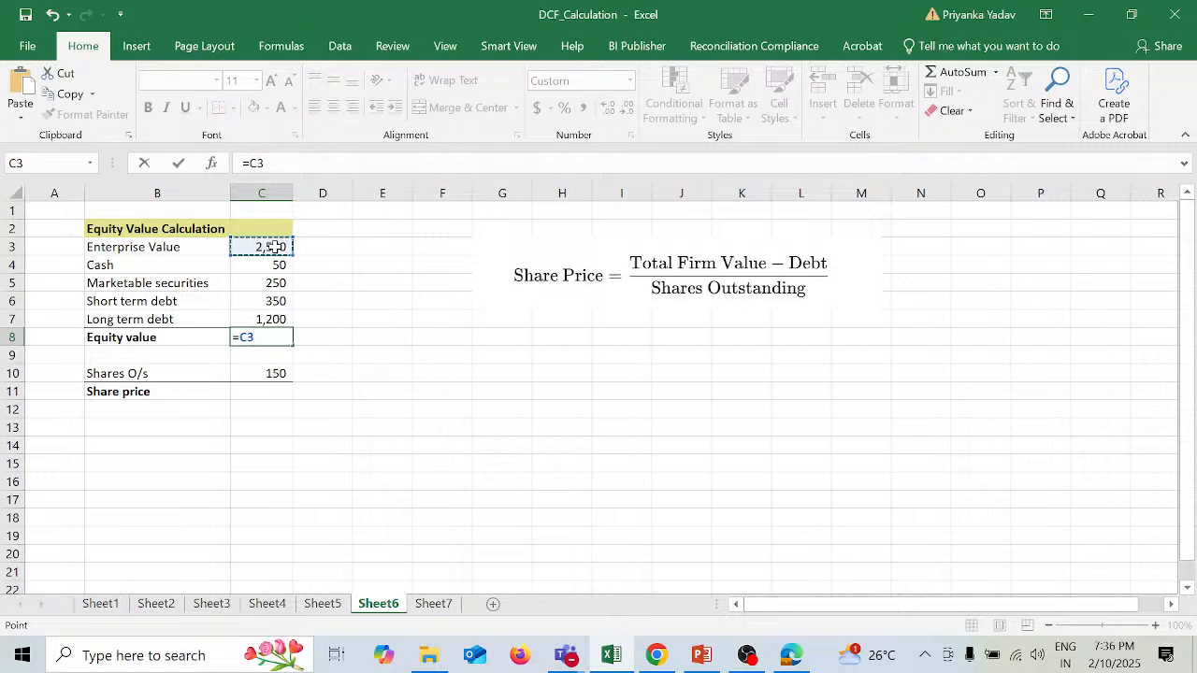
text(+sum)
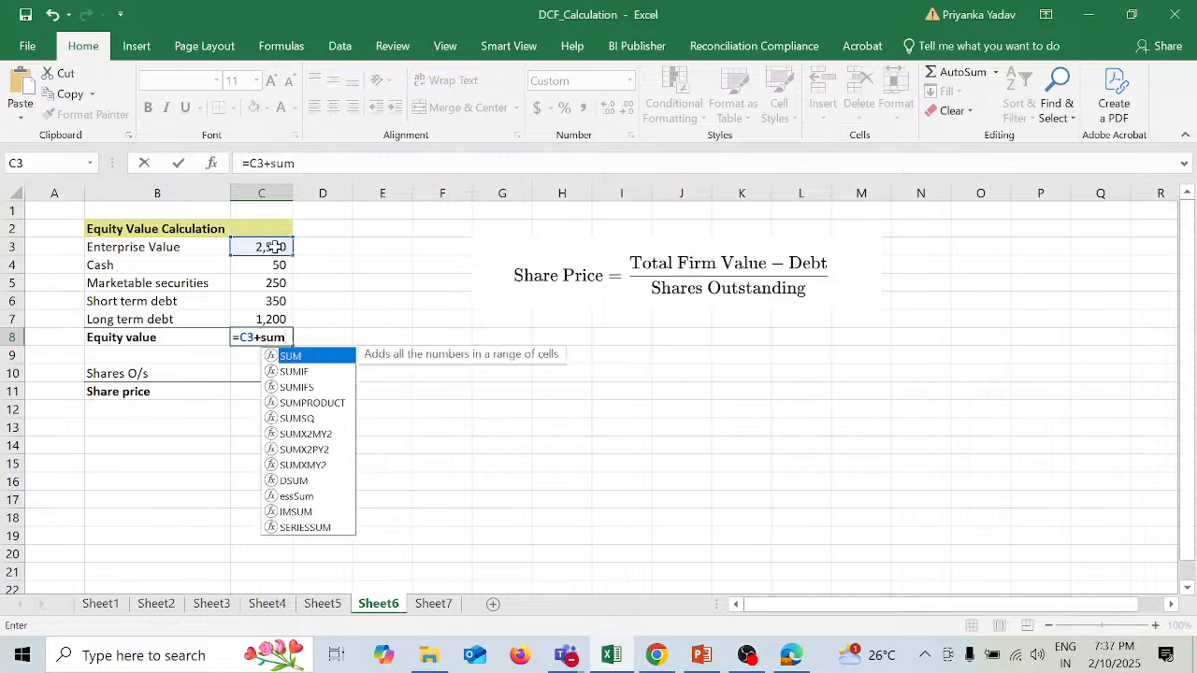
key(Tab)
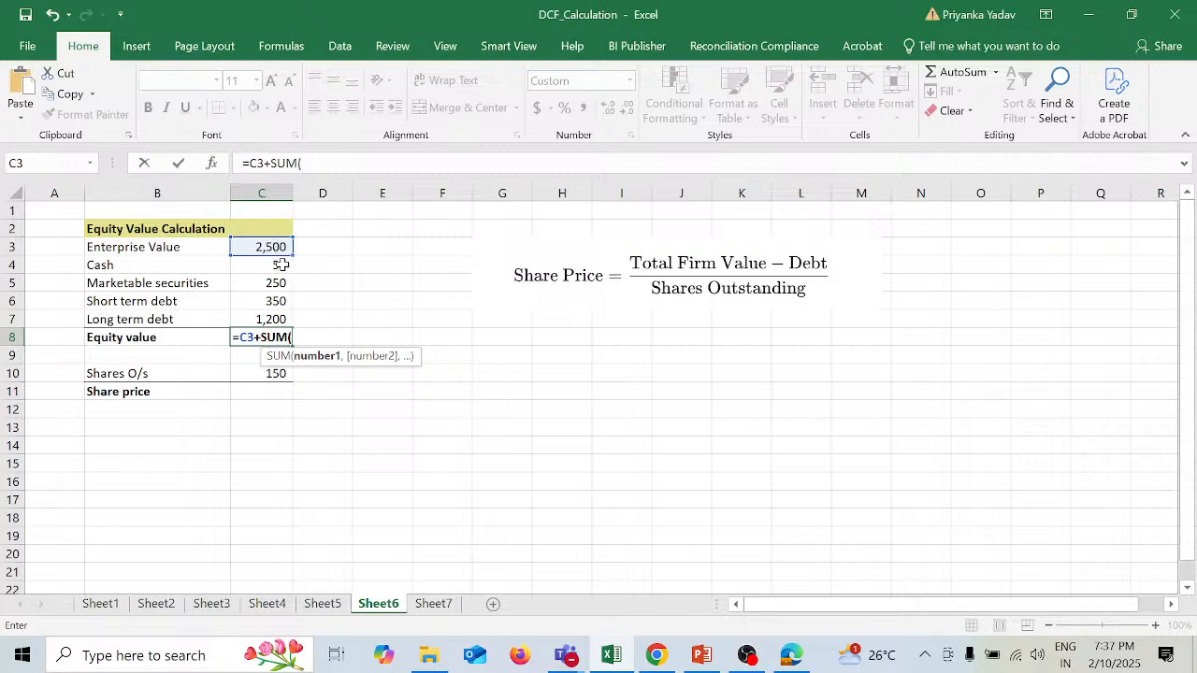
drag(280, 264, 282, 280)
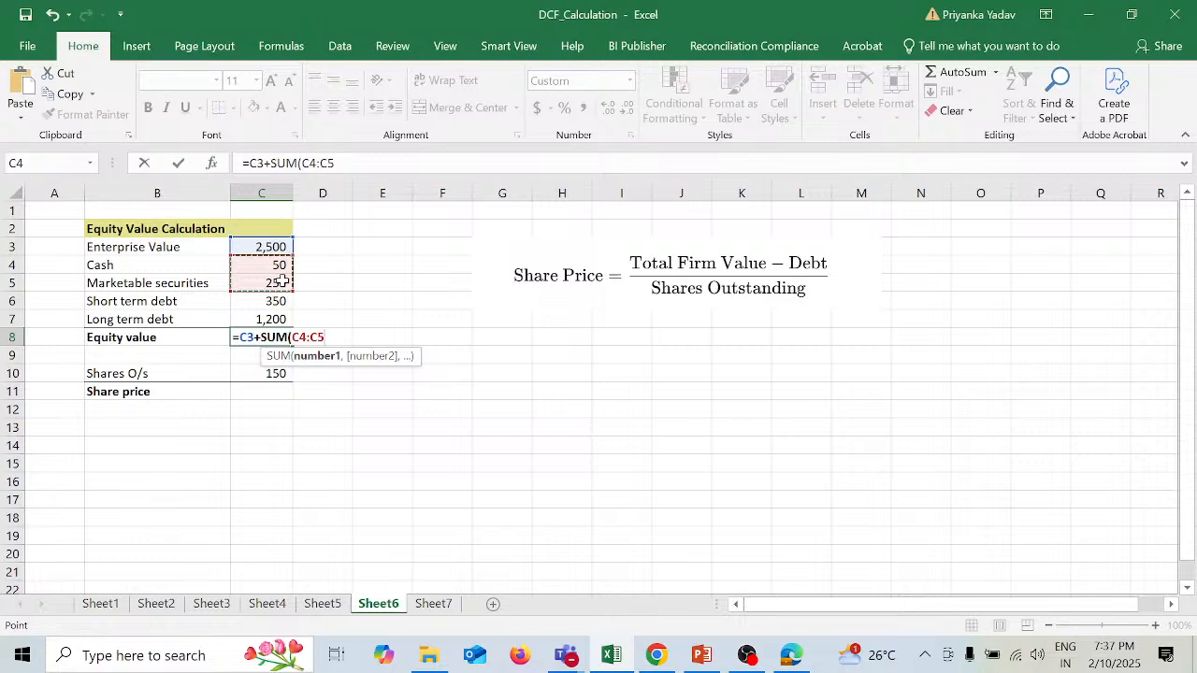
text())
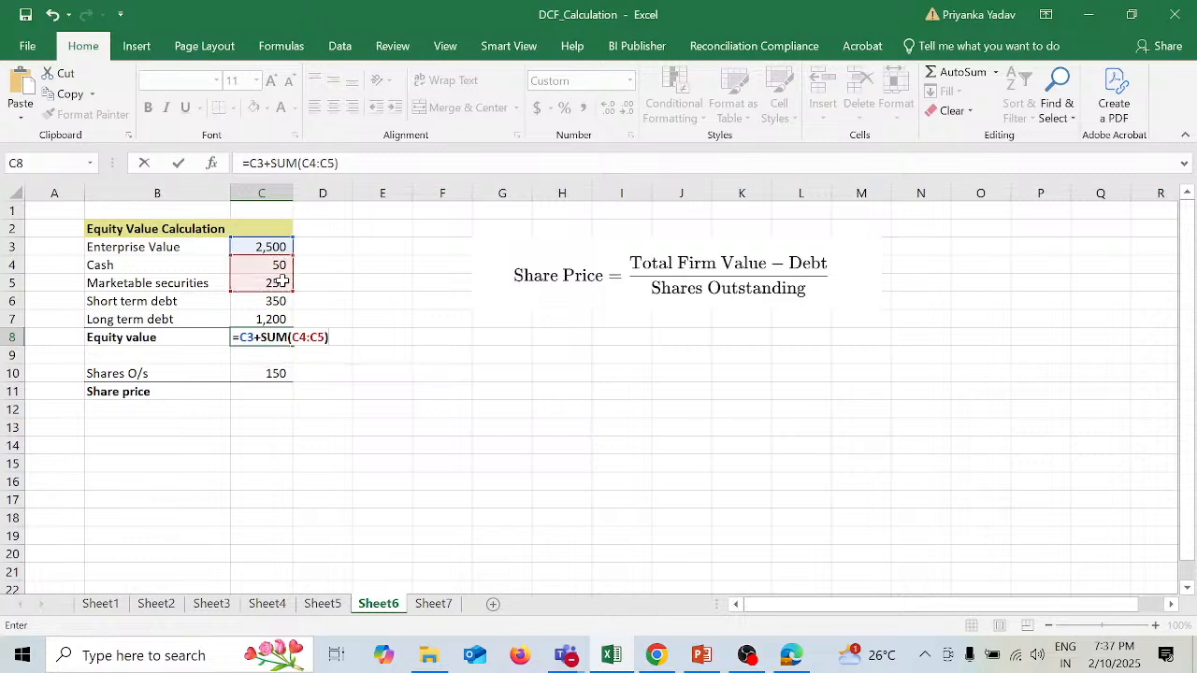
text(-)
text(sum)
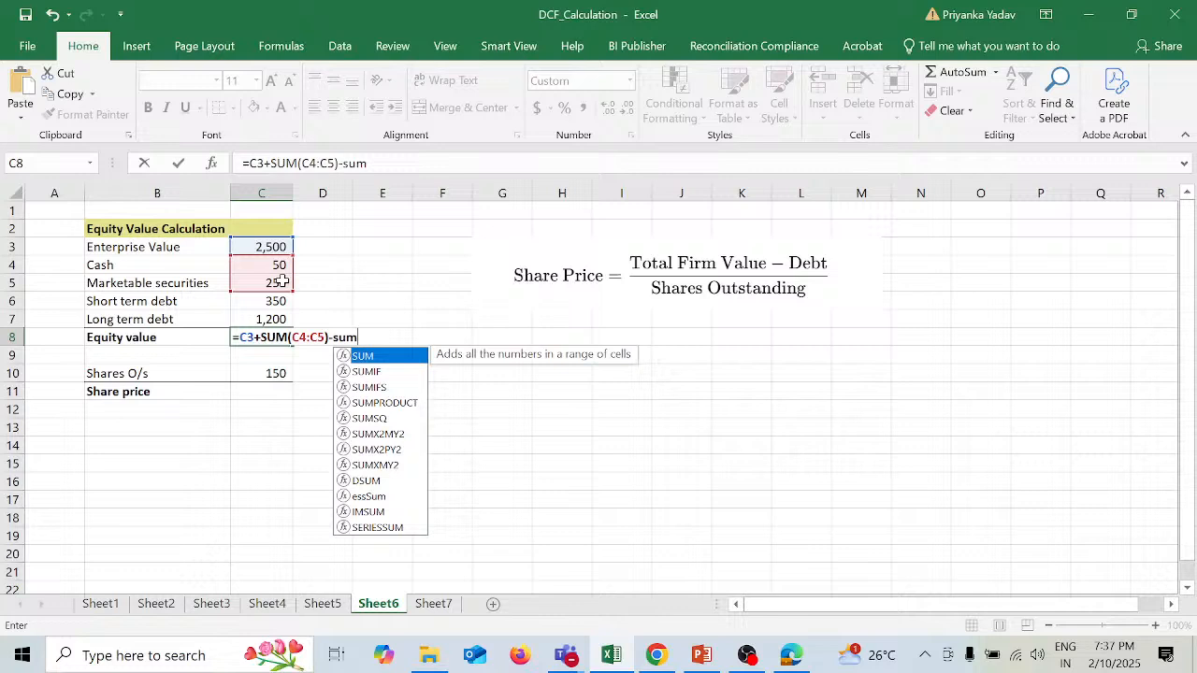
key(Tab)
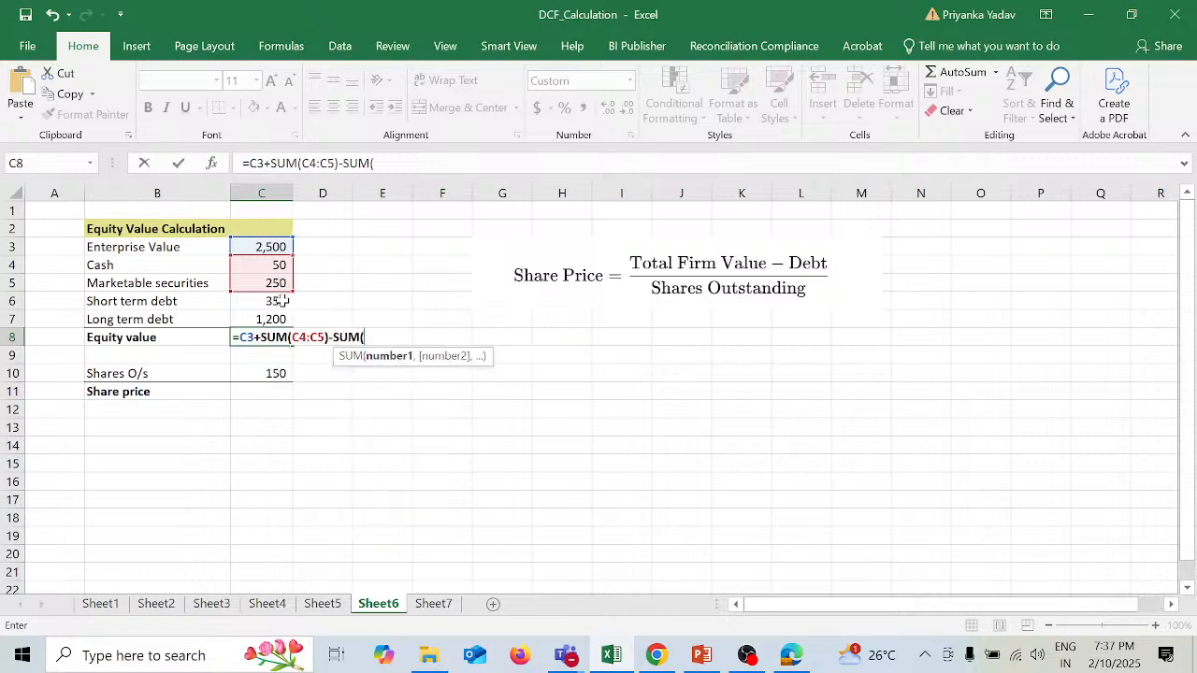
drag(280, 302, 281, 319)
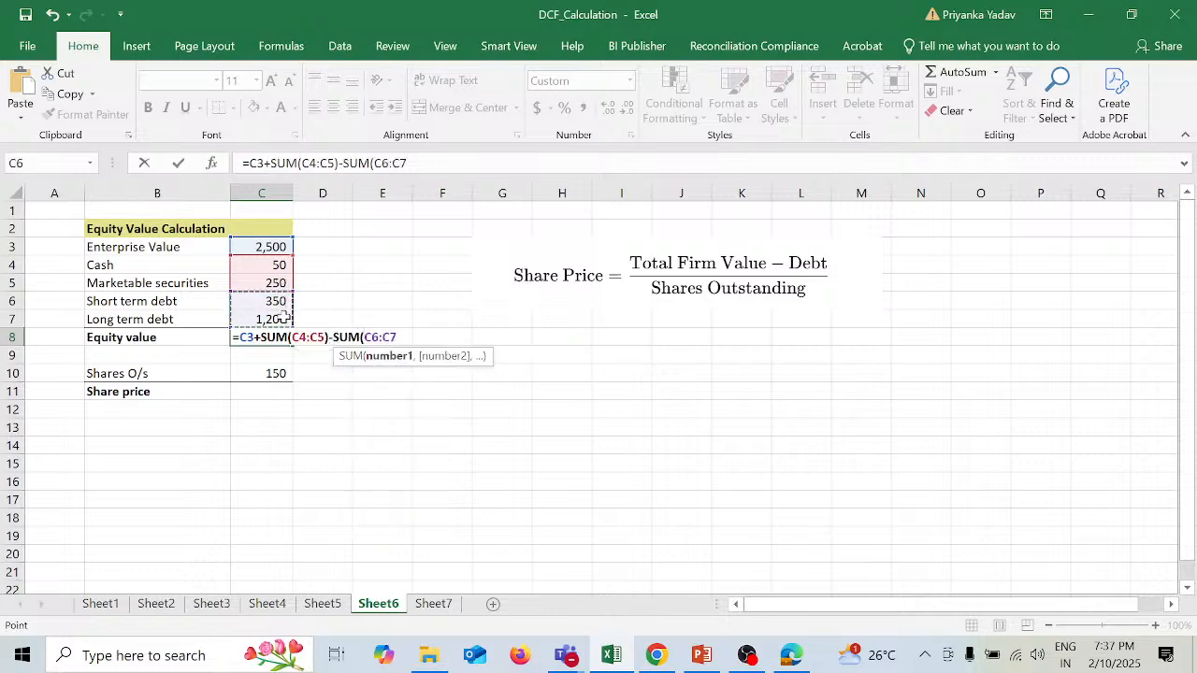
text())
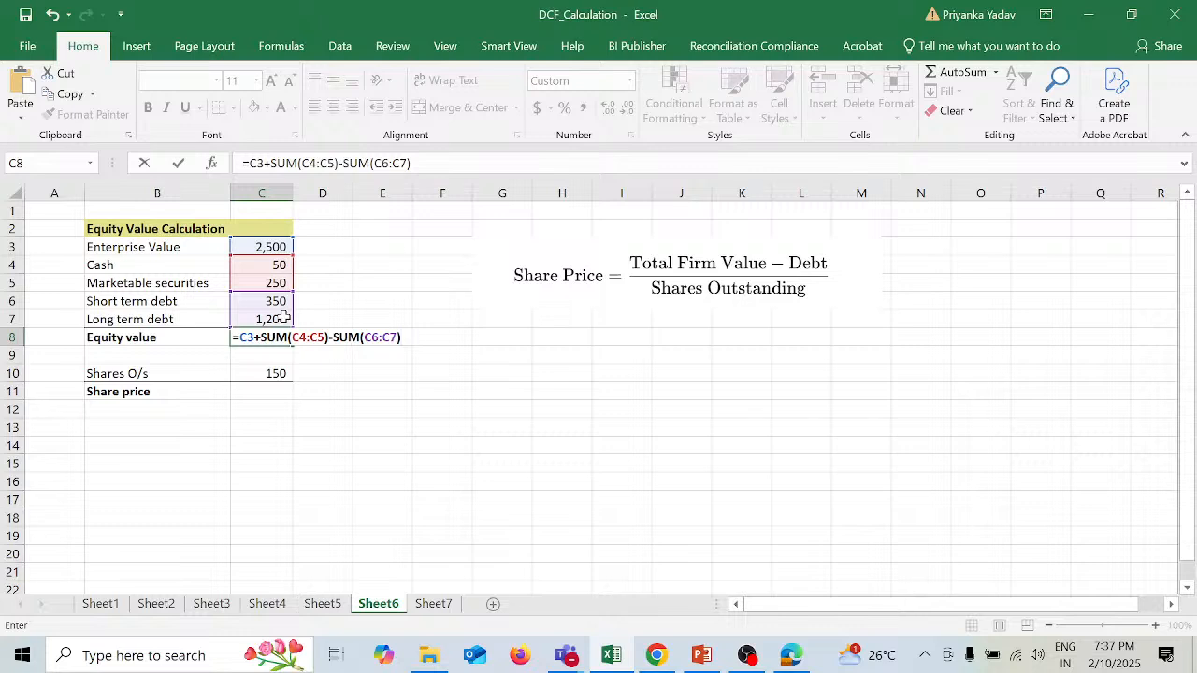
key(Return)
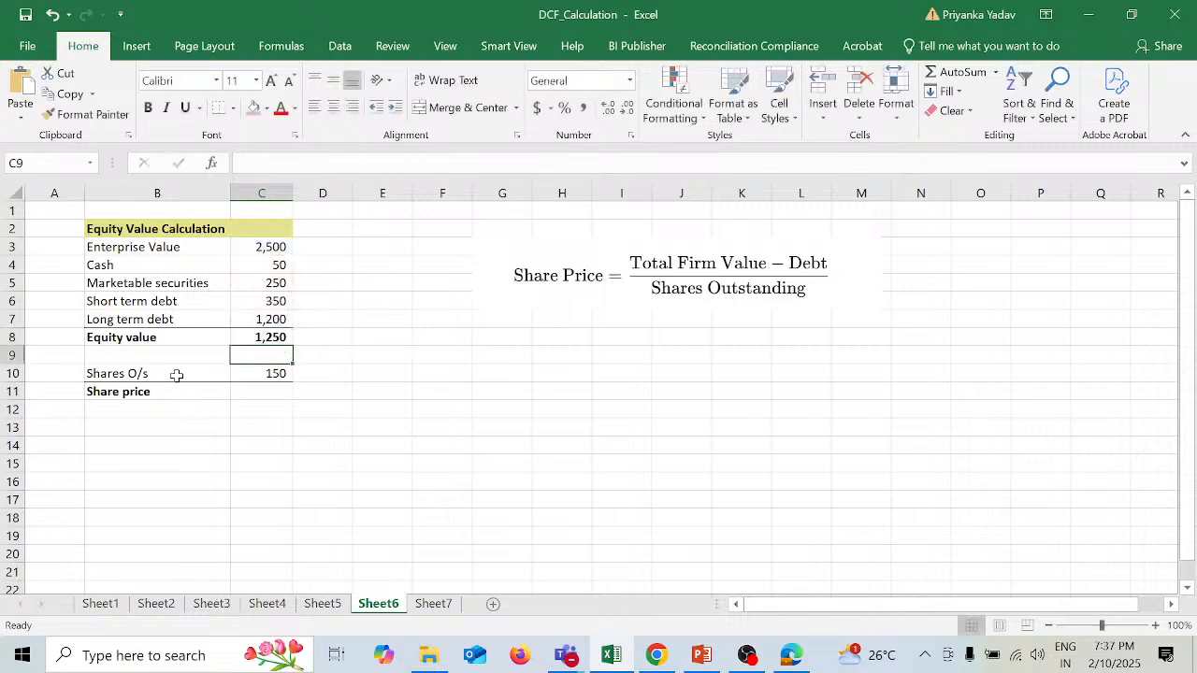
Step: Calculate the share price in C11 by dividing the equity value by the shares outstanding with =C8/C10
click(261, 390)
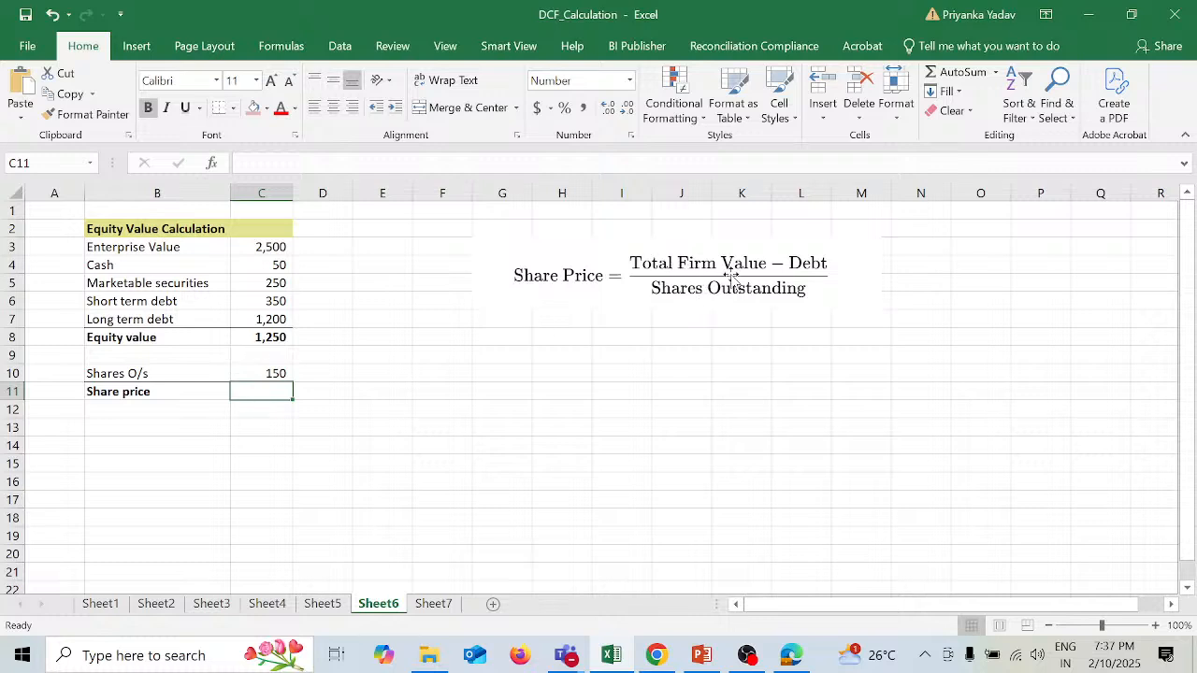
drag(274, 247, 279, 283)
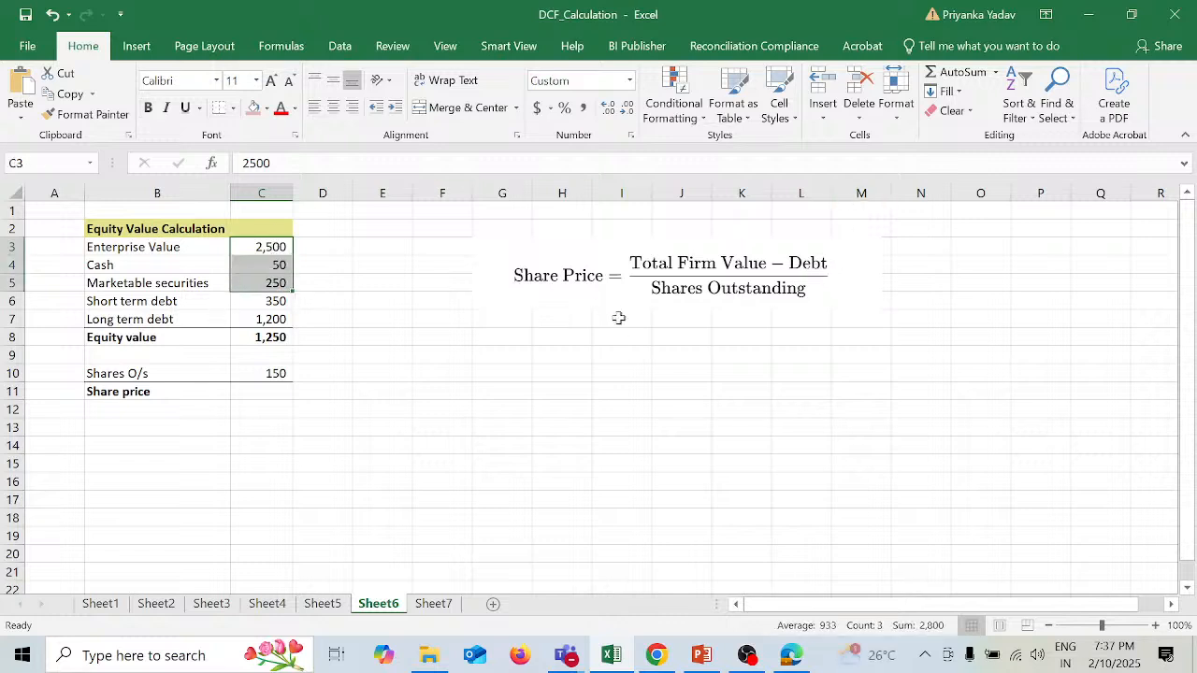
click(257, 393)
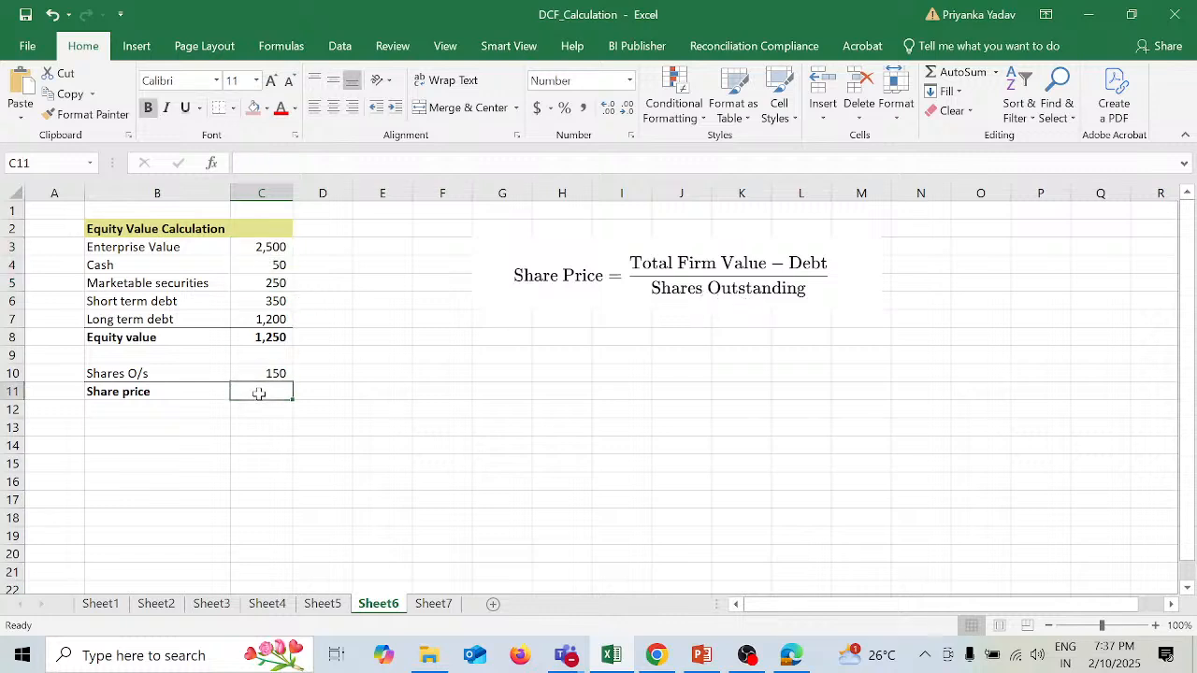
text(=)
key(Up)
key(Up)
key(Up)
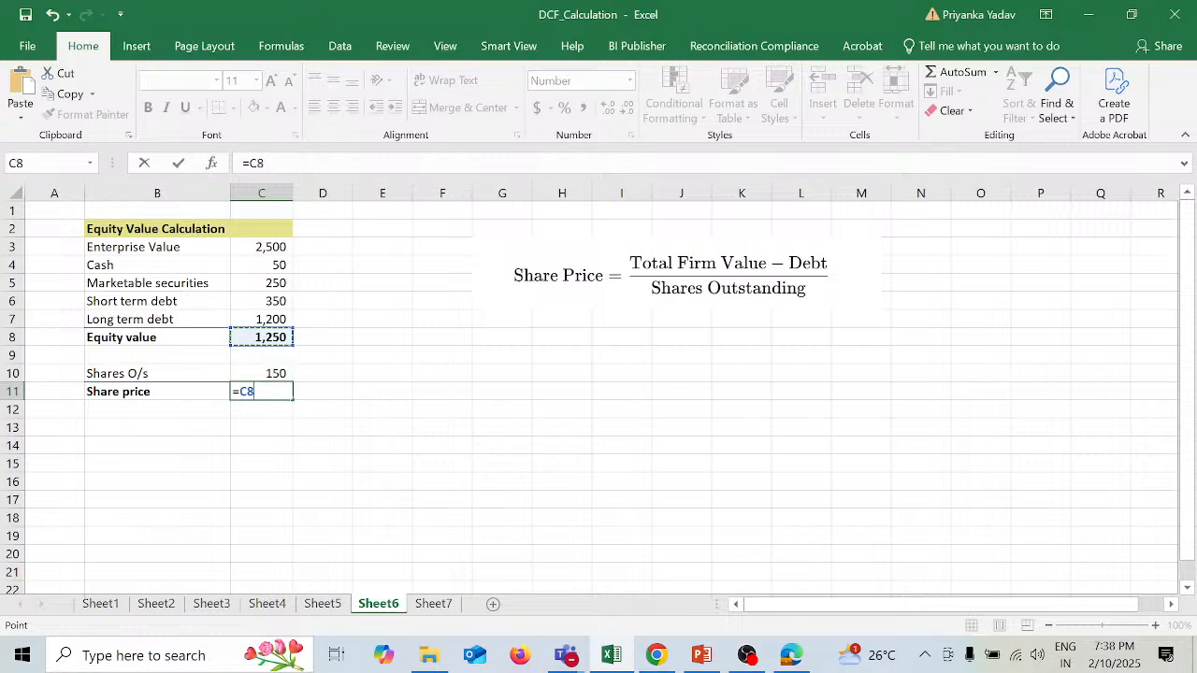
text(/)
click(270, 372)
key(Return)
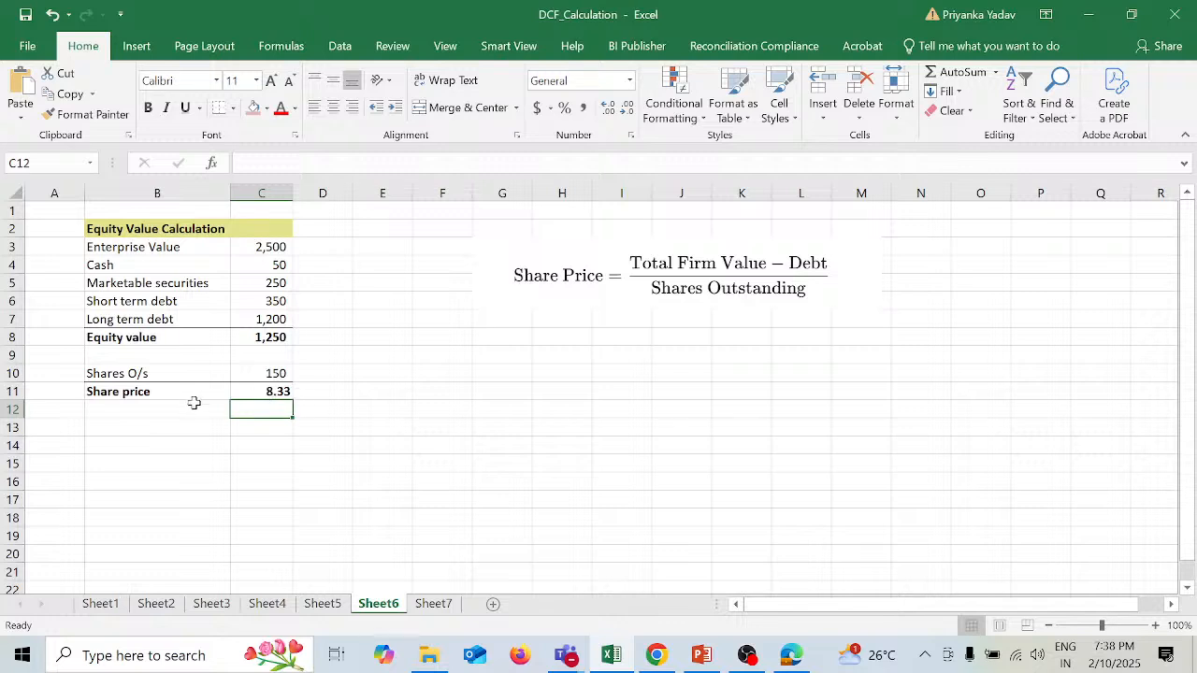
Step: Review the share price row B11:C11 against the DCF steps slide in PowerPoint, and return to the Excel sheet
click(192, 392)
drag(201, 391, 245, 389)
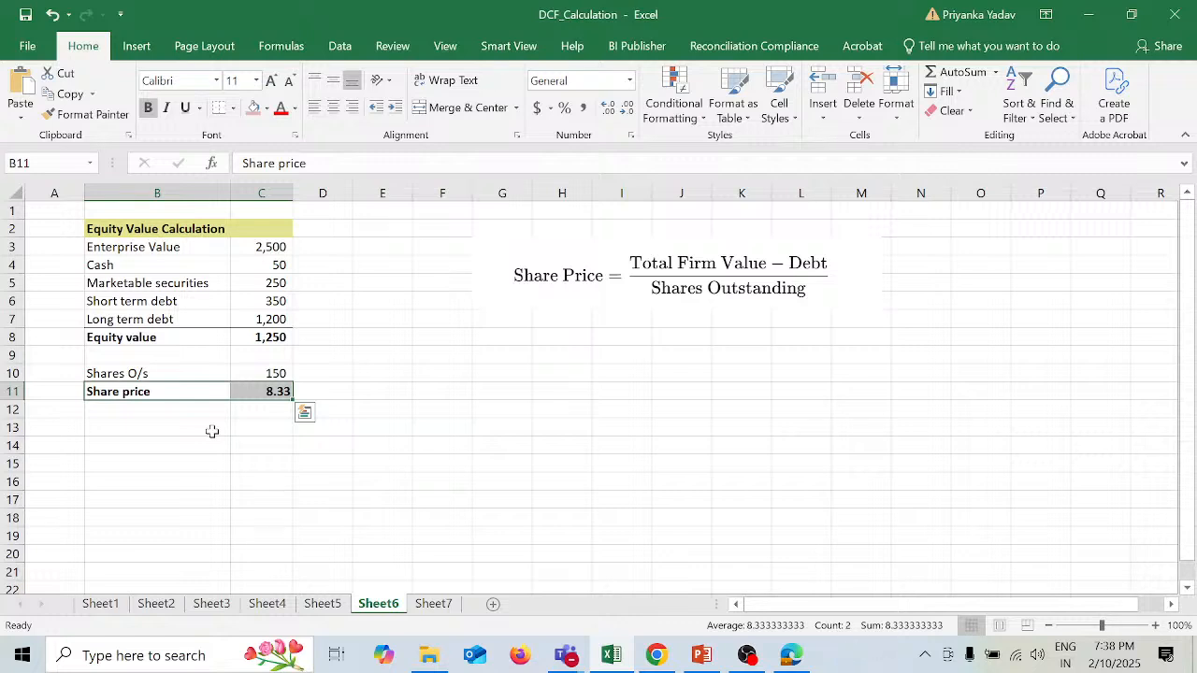
click(356, 412)
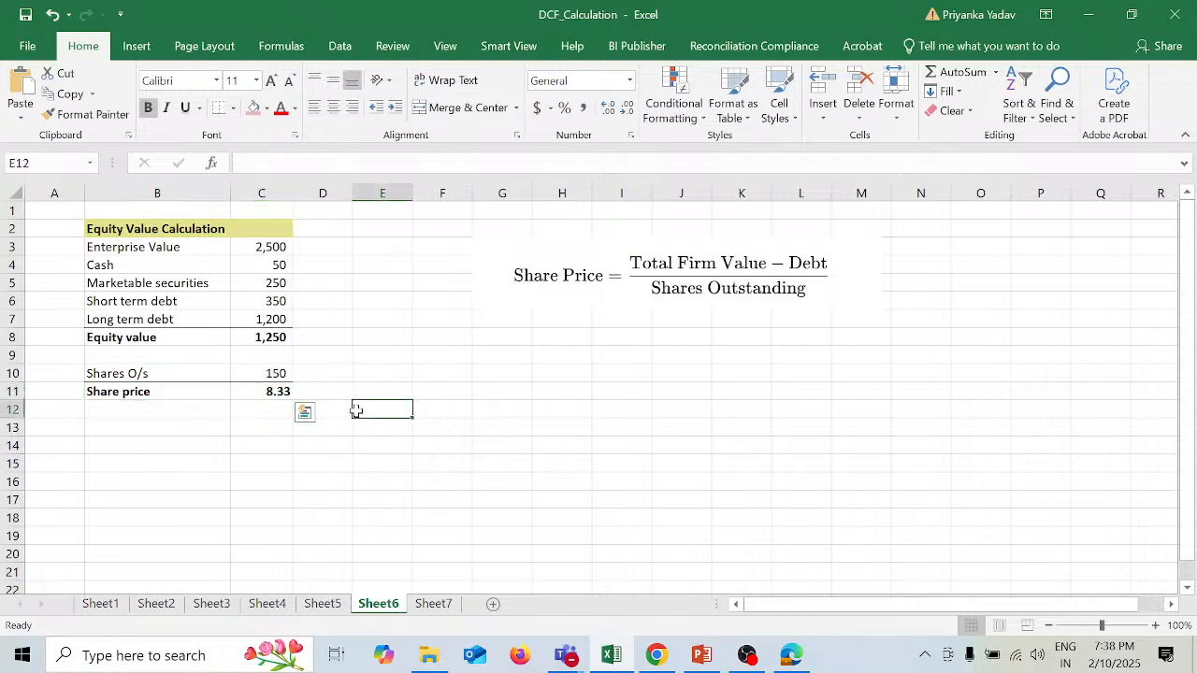
drag(163, 395, 245, 393)
key(ctrl+c)
key(alt+Tab)
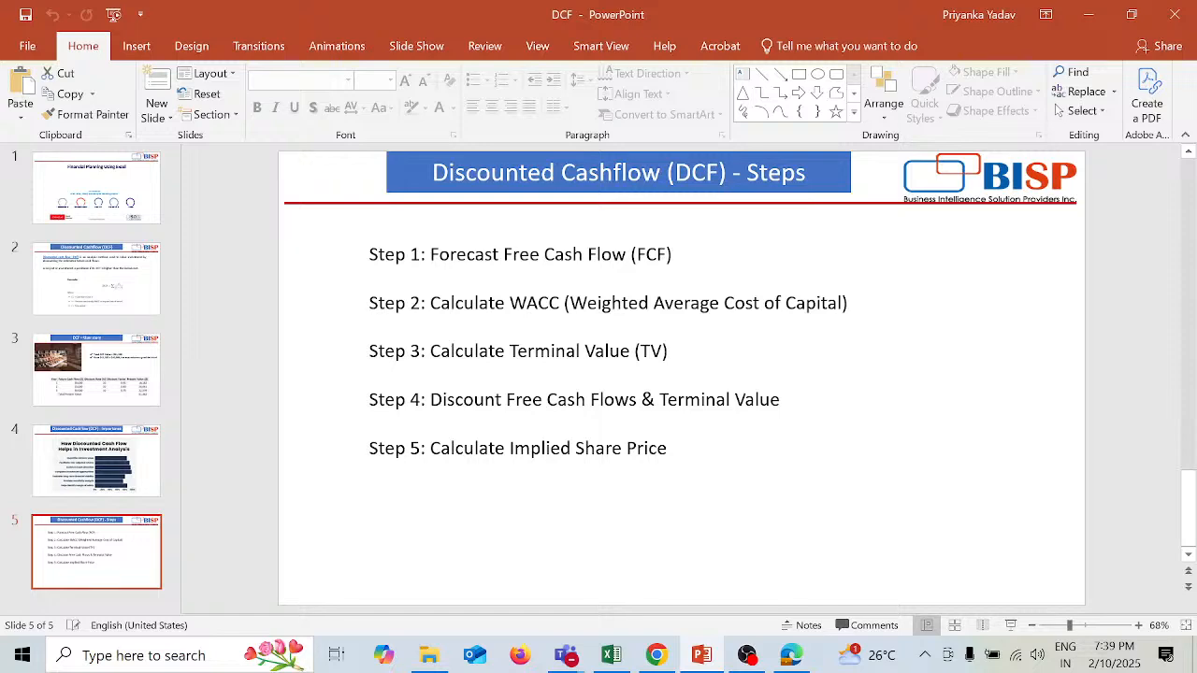
key(alt+Tab)
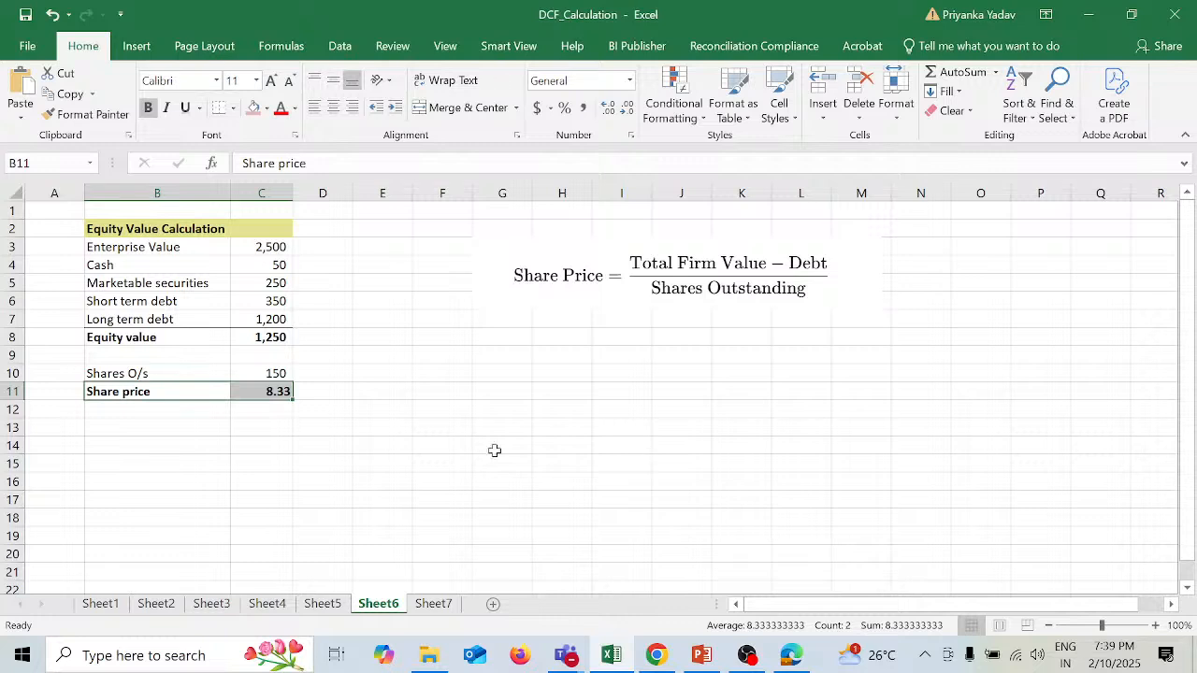
key(ctrl+v)
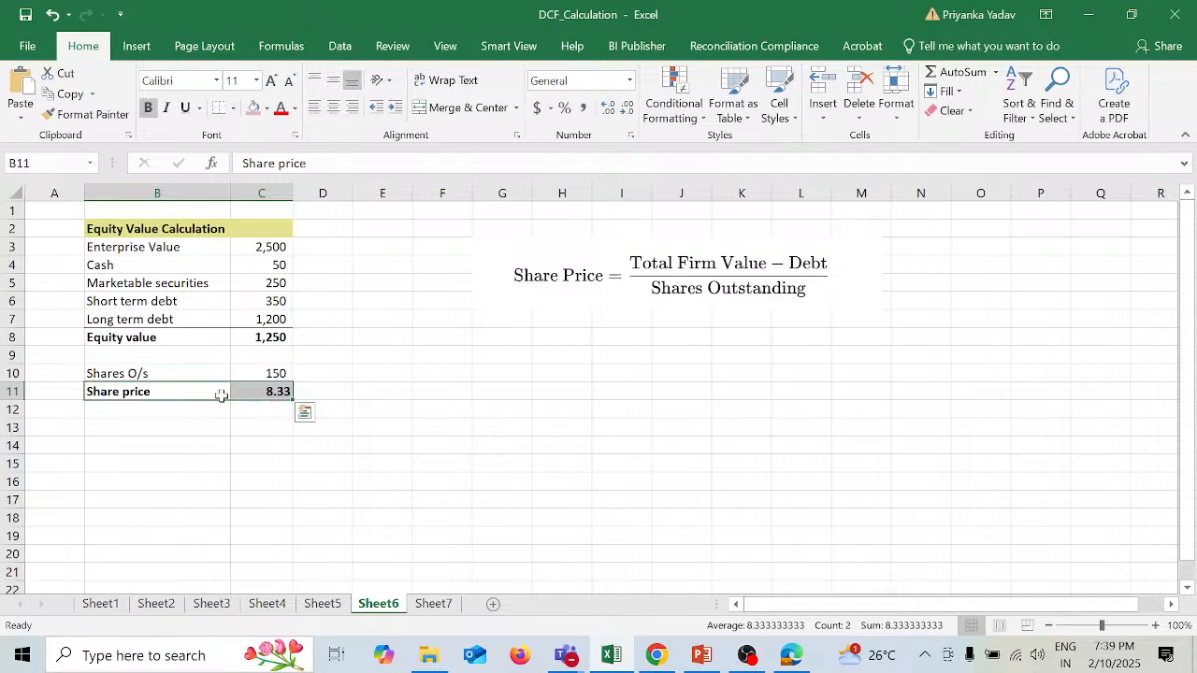